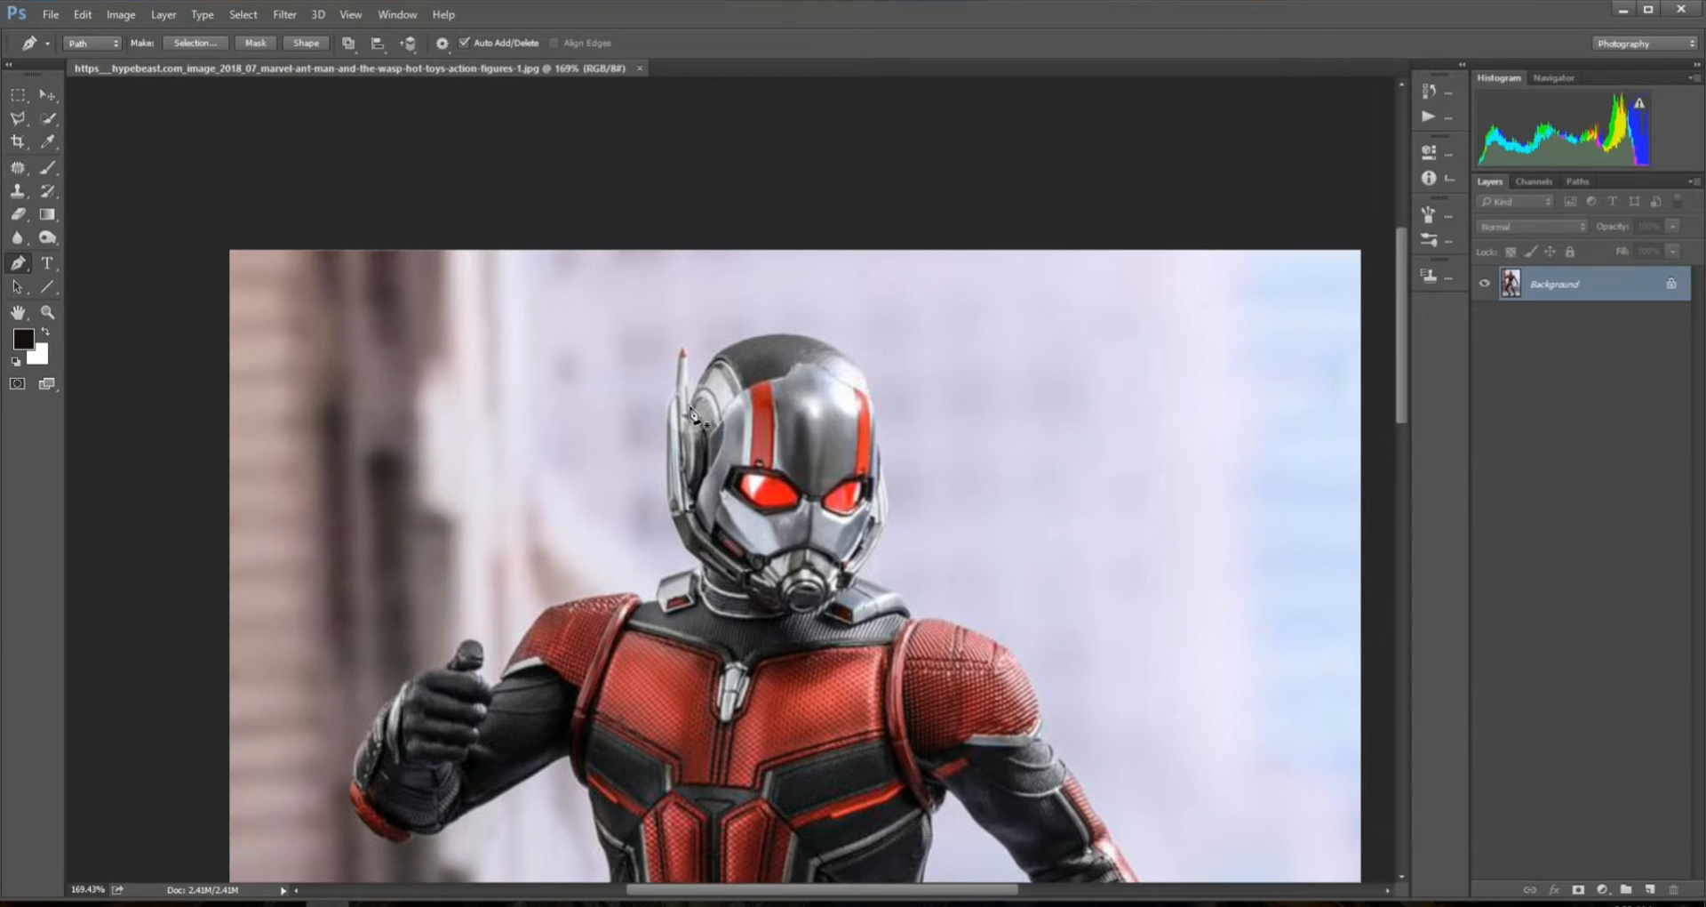
- Start a Pen tool path at the top of the helmet and trace around the face side to the jaw
click(845, 356)
click(871, 384)
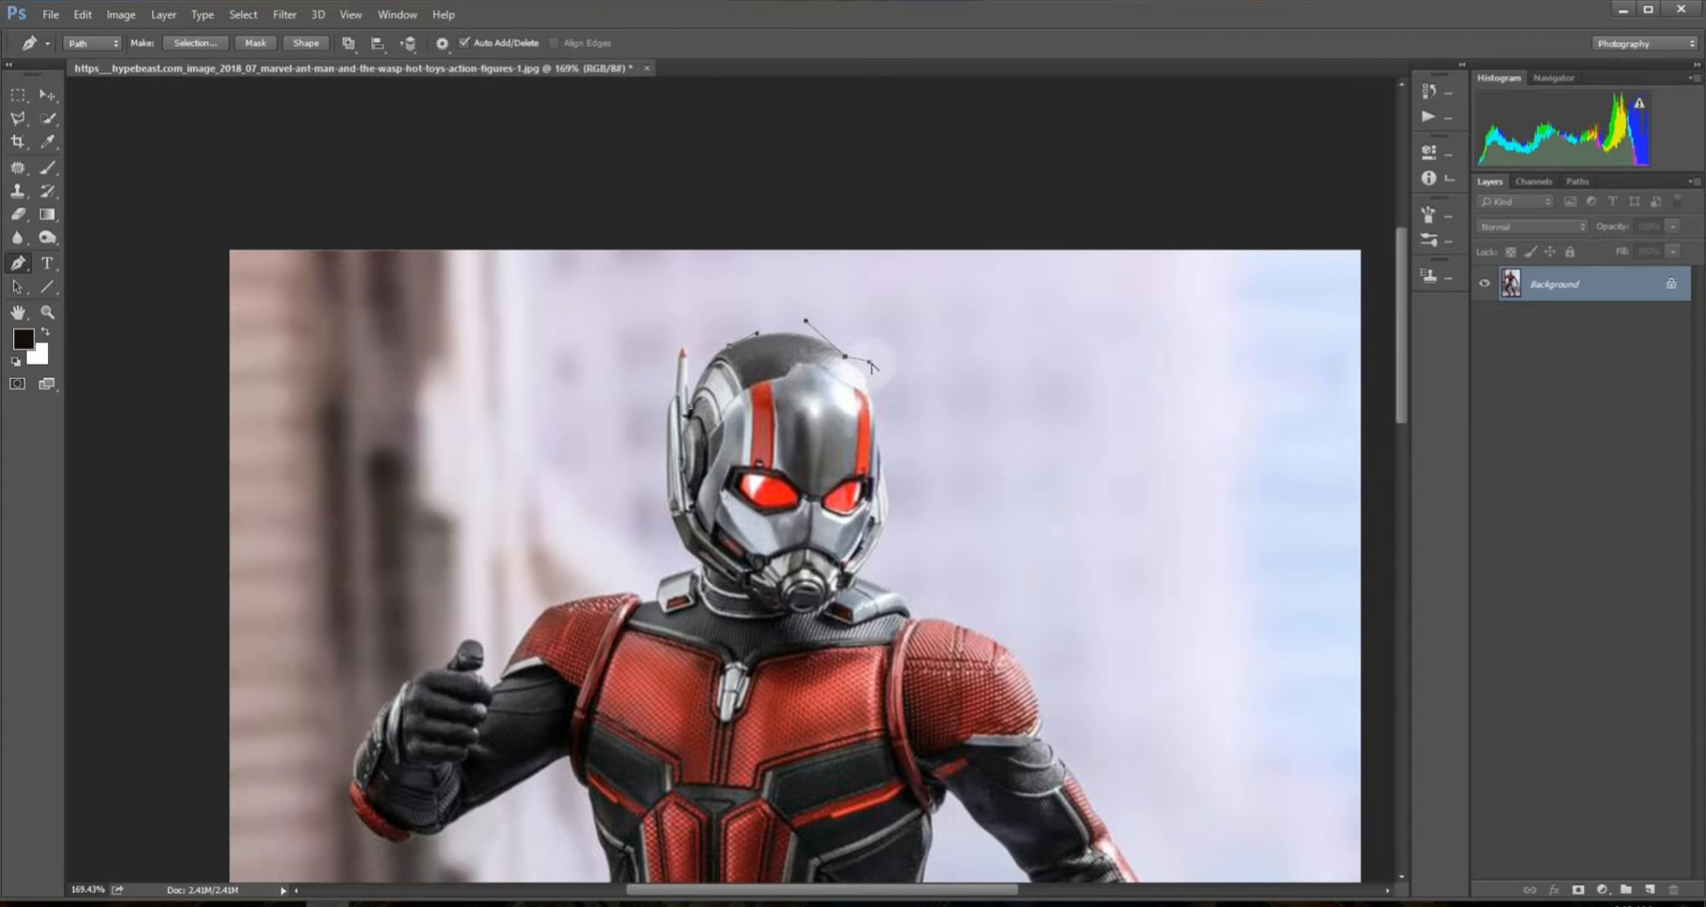
click(877, 427)
click(885, 481)
click(879, 539)
click(866, 567)
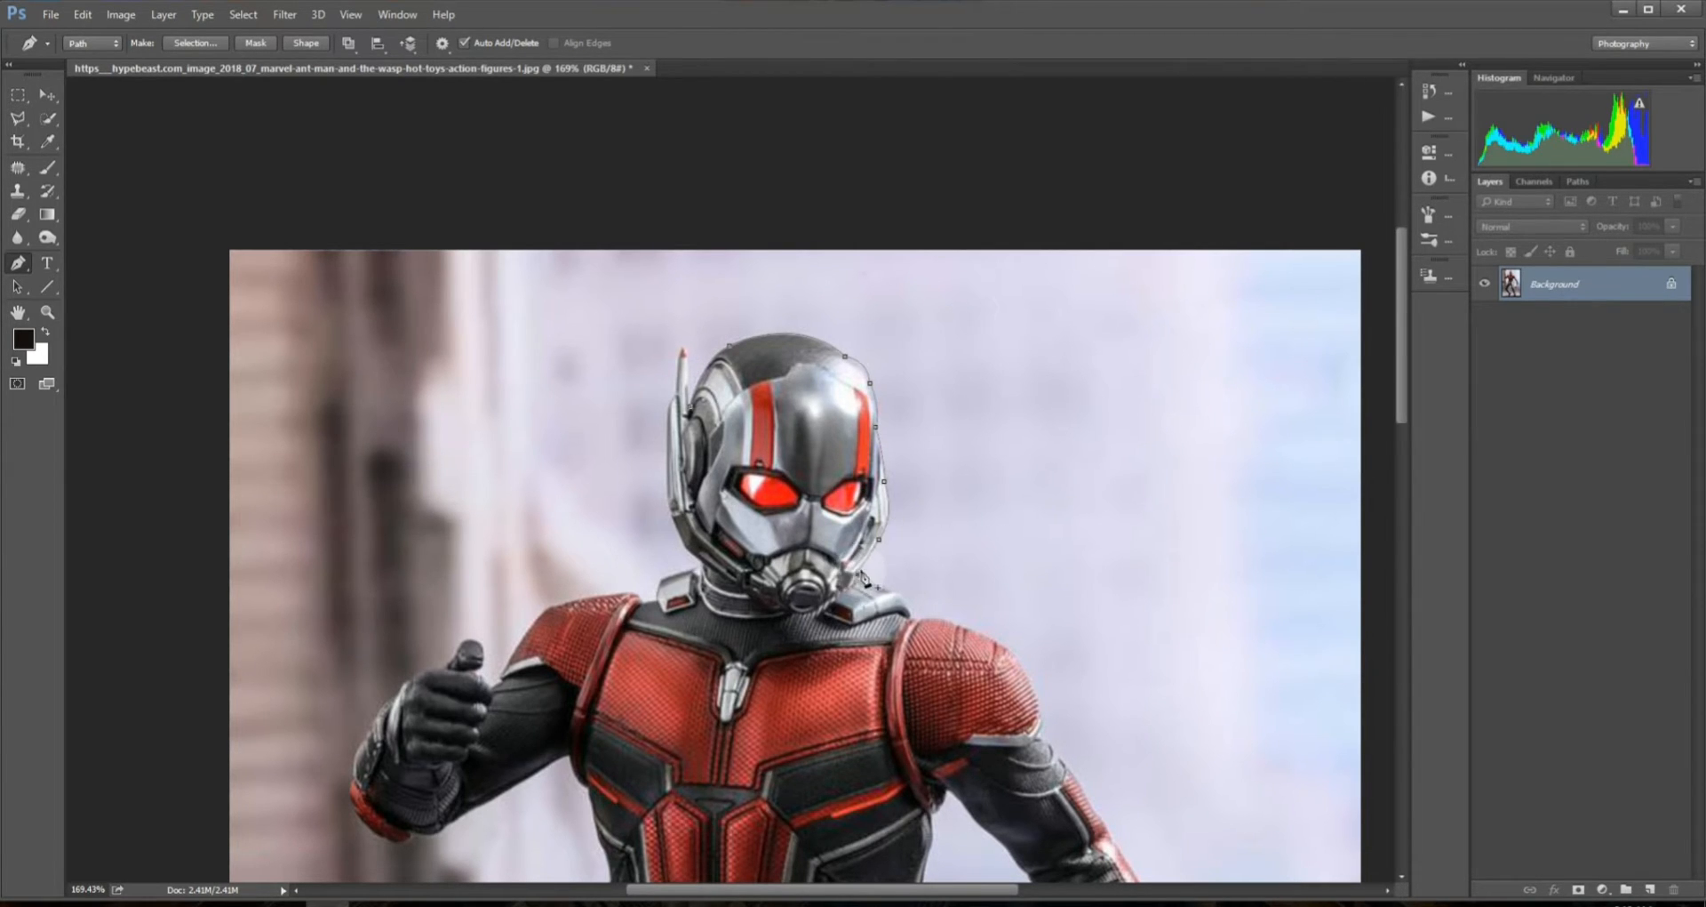
- Continue the path from the jaw over the collar and around the shoulder of the lowered arm, redoing misplaced anchors
drag(904, 610, 947, 612)
key(ctrl+alt+z)
key(ctrl+alt+z)
click(857, 579)
drag(1032, 704, 1030, 743)
key(ctrl+alt+z)
alt+click(939, 616)
click(1040, 714)
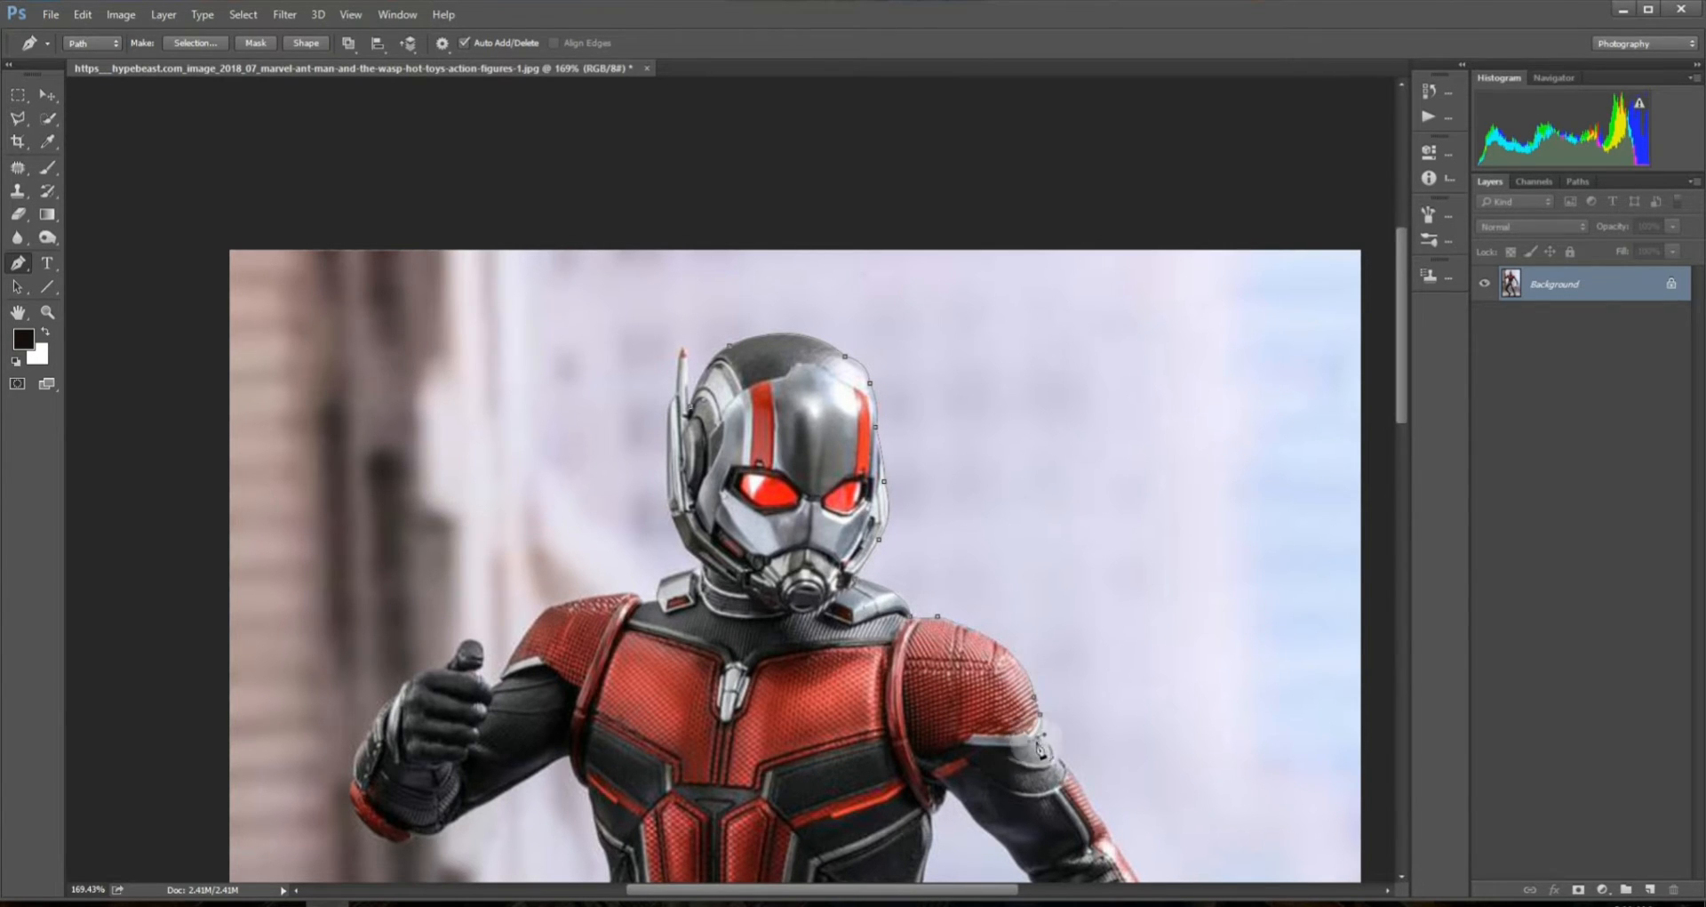
- Extend the path down the outer edge of the lowered arm, past the elbow and along the forearm guard
key(ctrl+alt+z)
drag(1109, 803, 1109, 803)
key(ctrl+alt+z)
click(1042, 737)
drag(1083, 798, 932, 592)
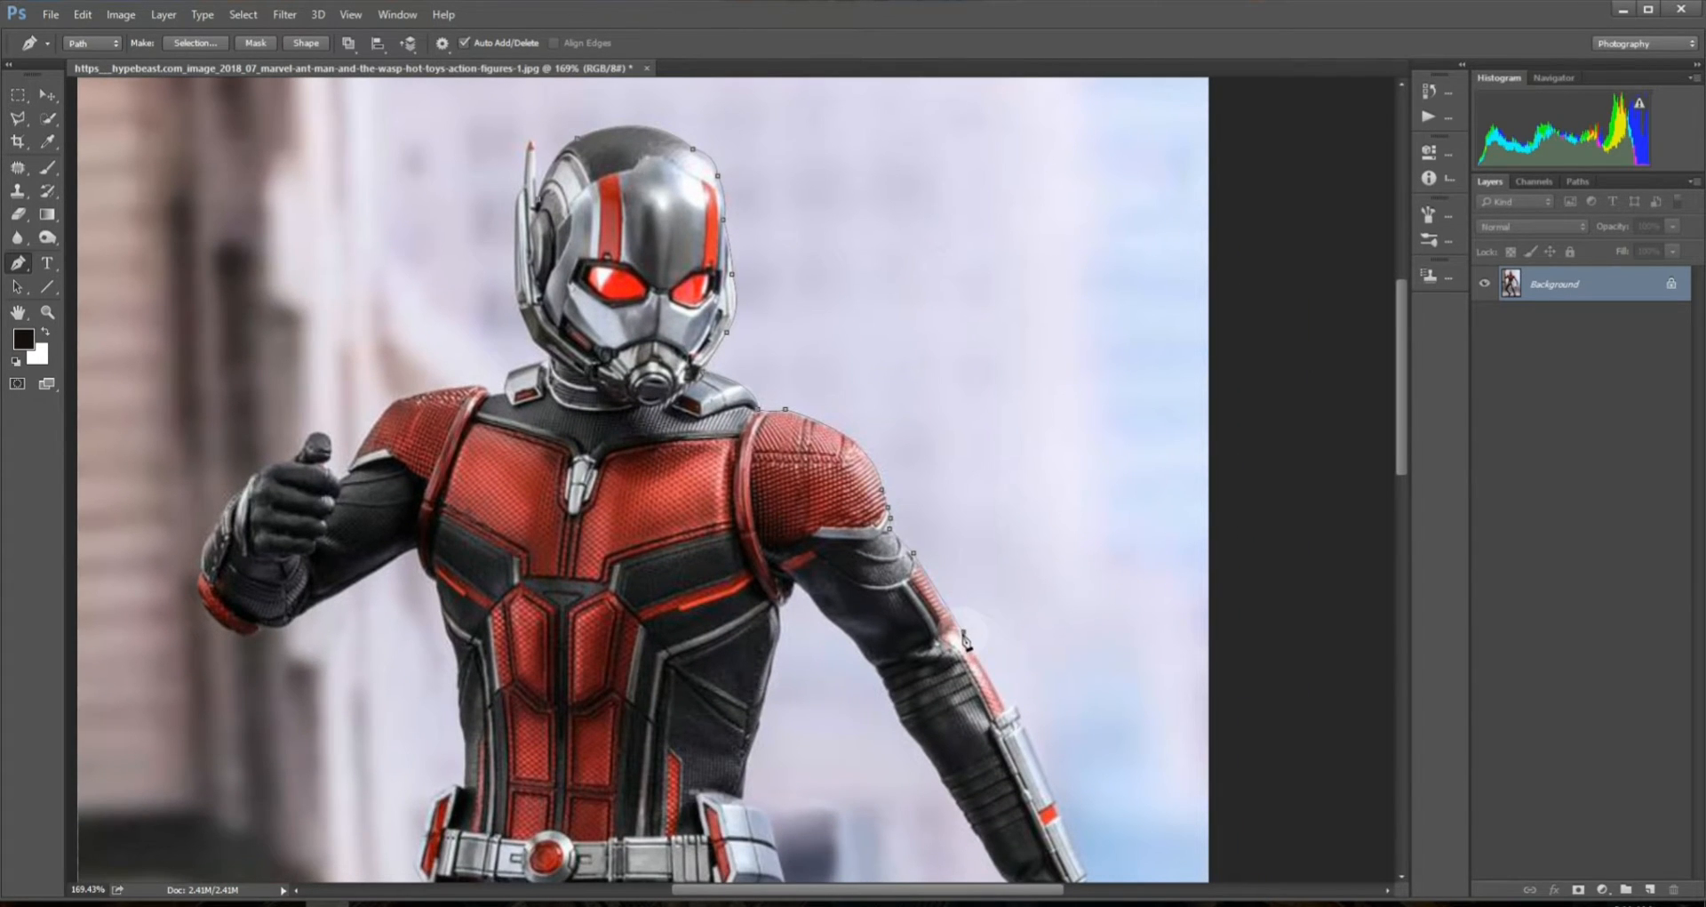
click(964, 632)
click(1007, 707)
alt+click(1026, 731)
click(1056, 801)
click(1063, 822)
- Trace the path along the wrist and around the clenched fist of the lowered arm
drag(1060, 818, 941, 581)
click(966, 637)
click(958, 655)
click(965, 723)
drag(961, 685, 965, 683)
click(960, 737)
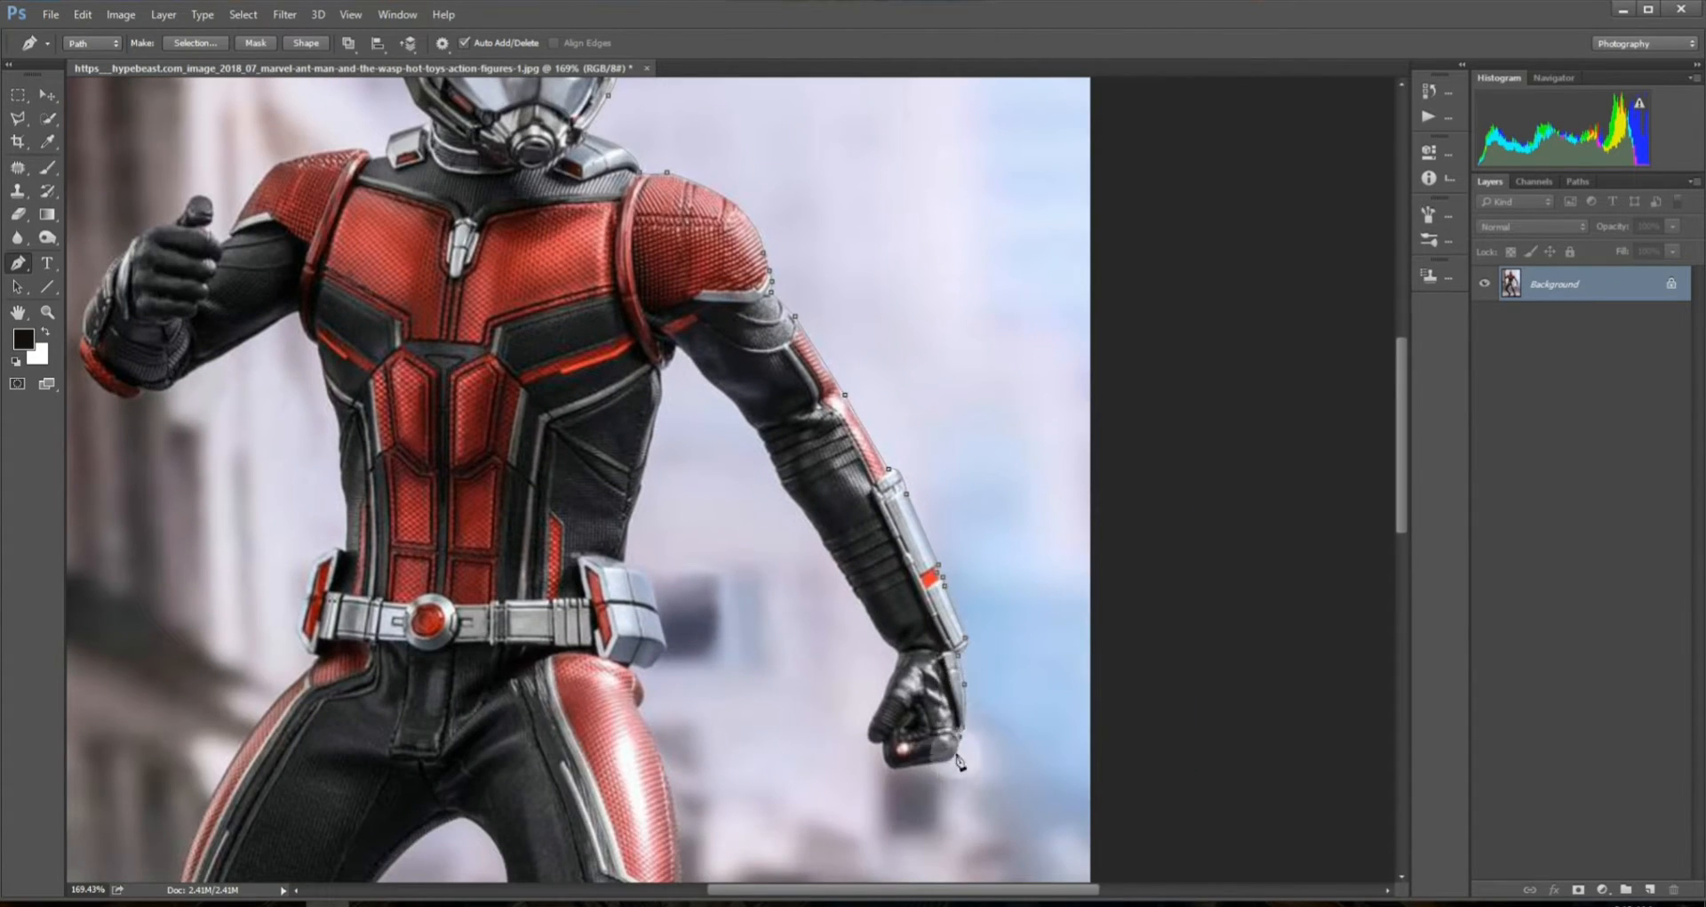
click(956, 752)
drag(934, 761, 876, 710)
click(880, 634)
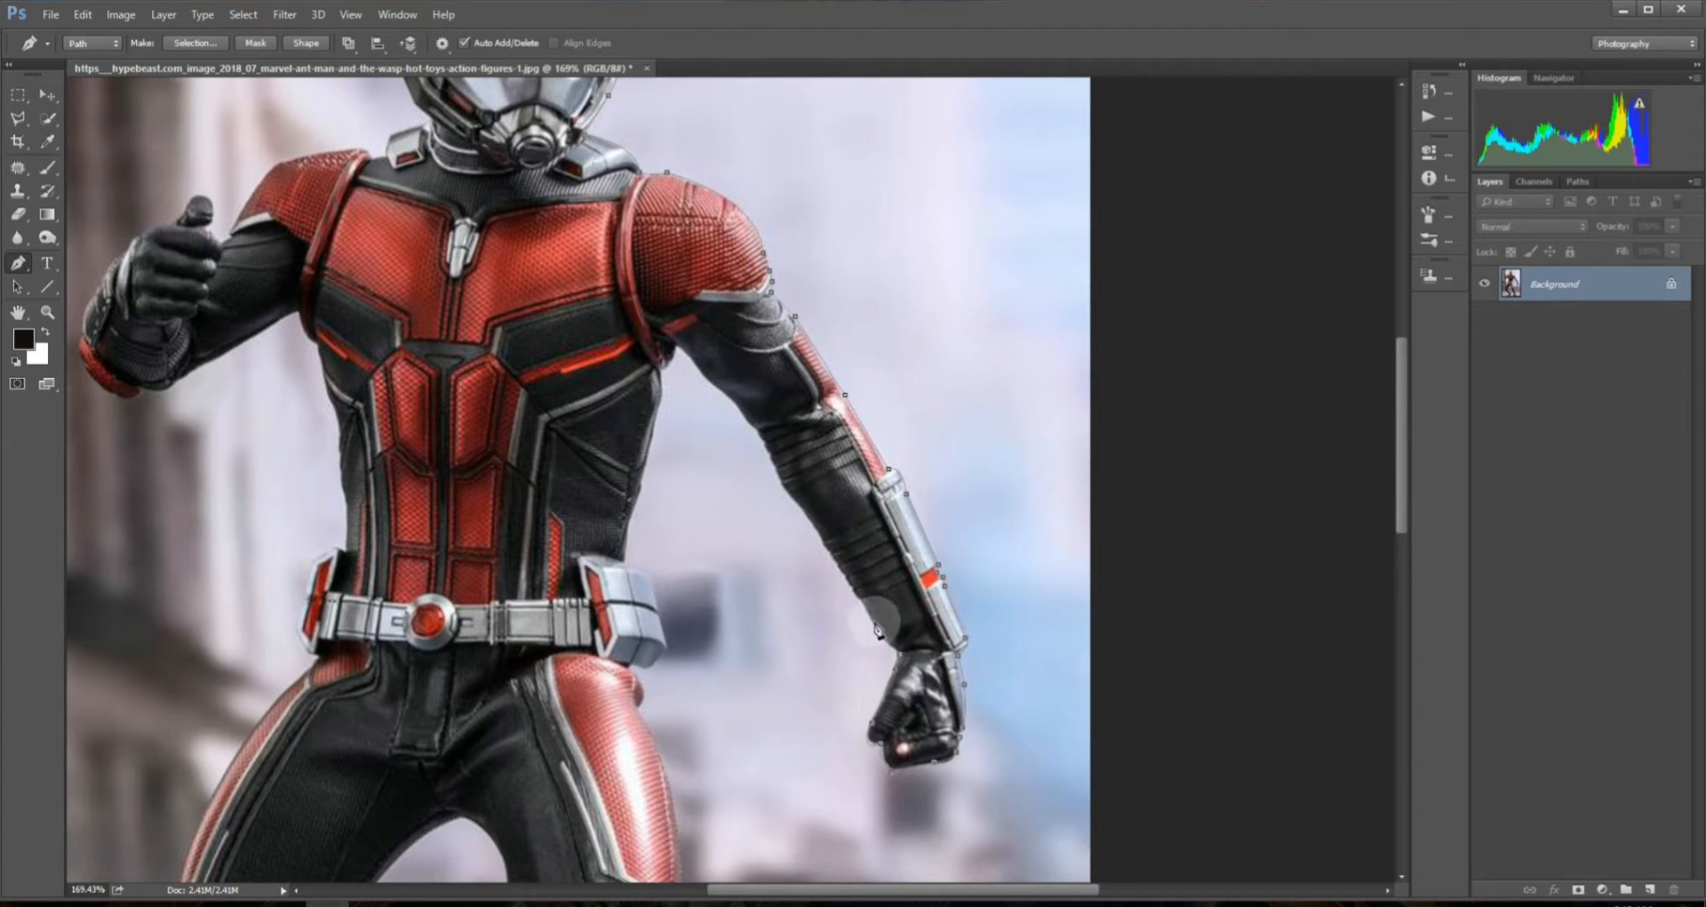
- Trace the inner edge of the lowered arm from the wrist up to the armpit
click(863, 603)
click(821, 537)
click(767, 449)
click(791, 498)
click(757, 433)
click(747, 417)
click(740, 407)
click(679, 348)
click(706, 377)
- Continue the path from the armpit down the torso and around the belt pouch to the hip
click(663, 372)
click(645, 463)
click(626, 543)
click(629, 560)
click(634, 565)
click(652, 587)
click(663, 639)
click(648, 668)
- Trace the outer edge of the straight leg from the thigh past the knee to the boot cuff
scroll(672, 800, down, 5)
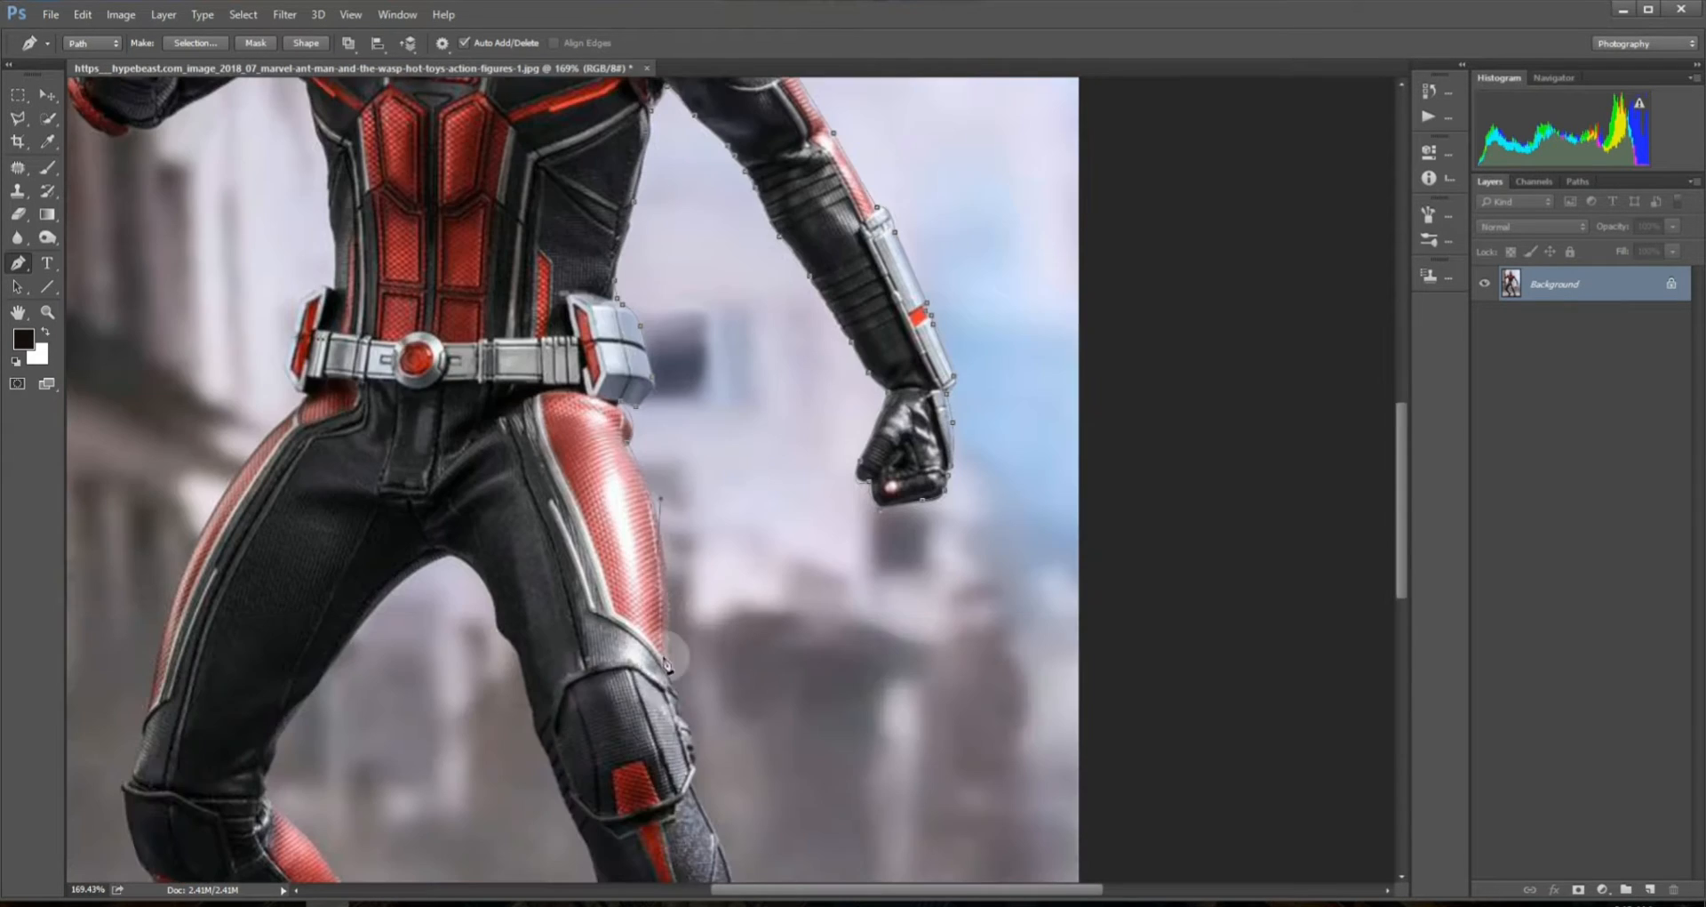
drag(710, 836, 676, 608)
click(708, 724)
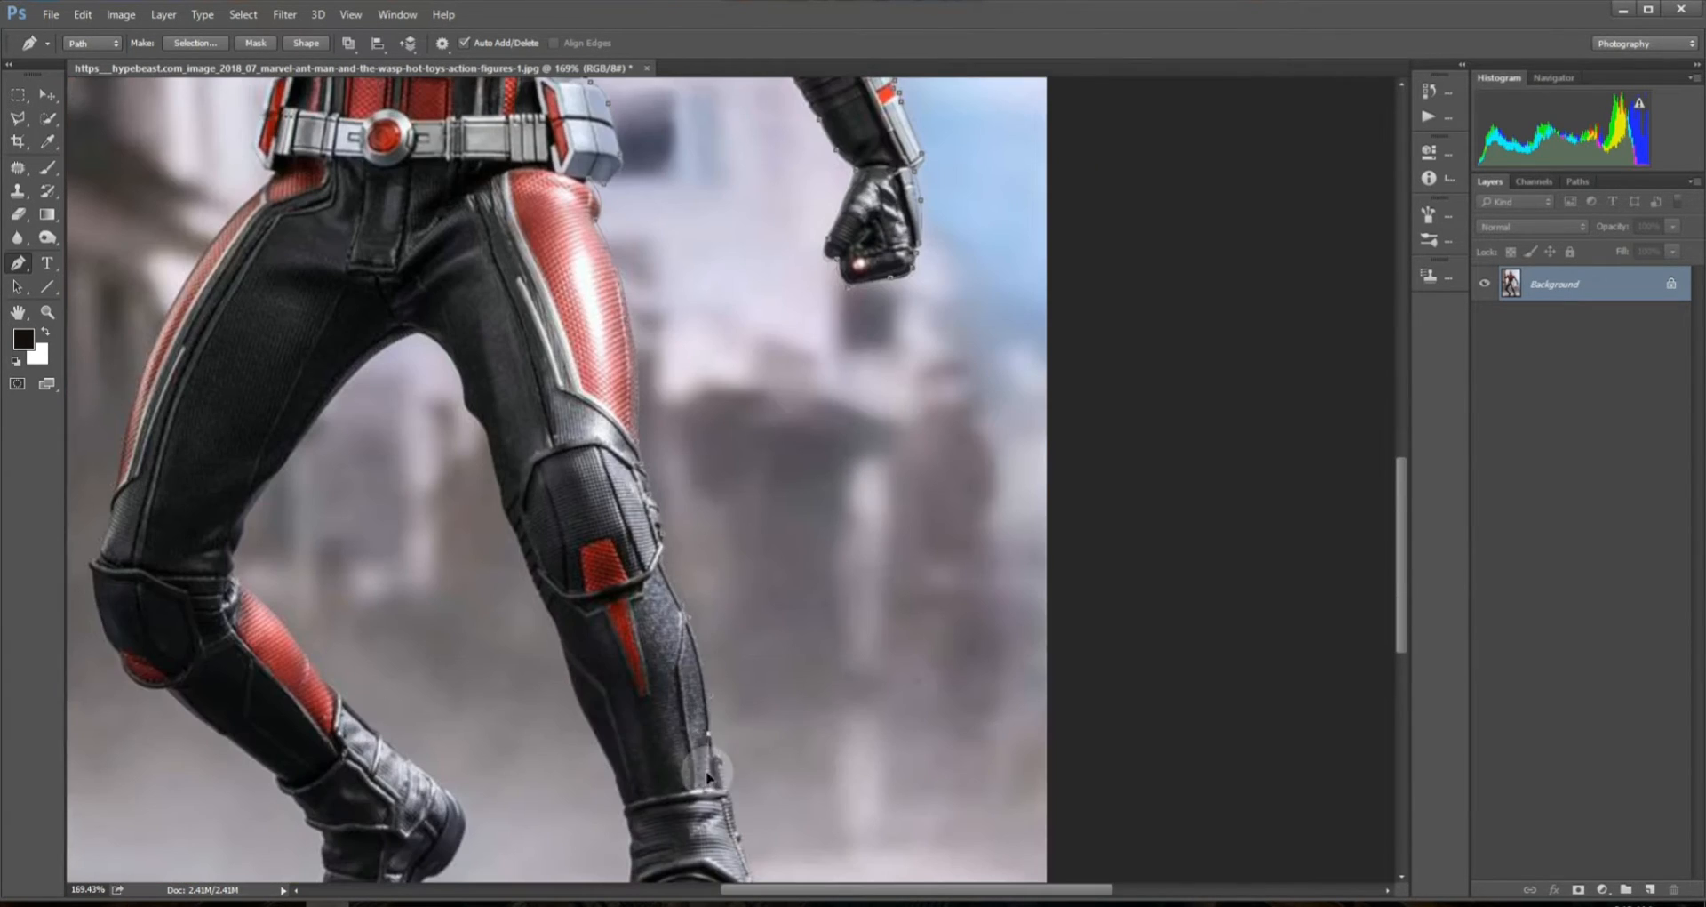
click(715, 750)
click(728, 770)
- Outline the outer side of the straight leg's boot down to the sole
drag(736, 789, 701, 563)
click(704, 600)
click(719, 638)
click(723, 656)
click(719, 706)
click(724, 738)
click(723, 769)
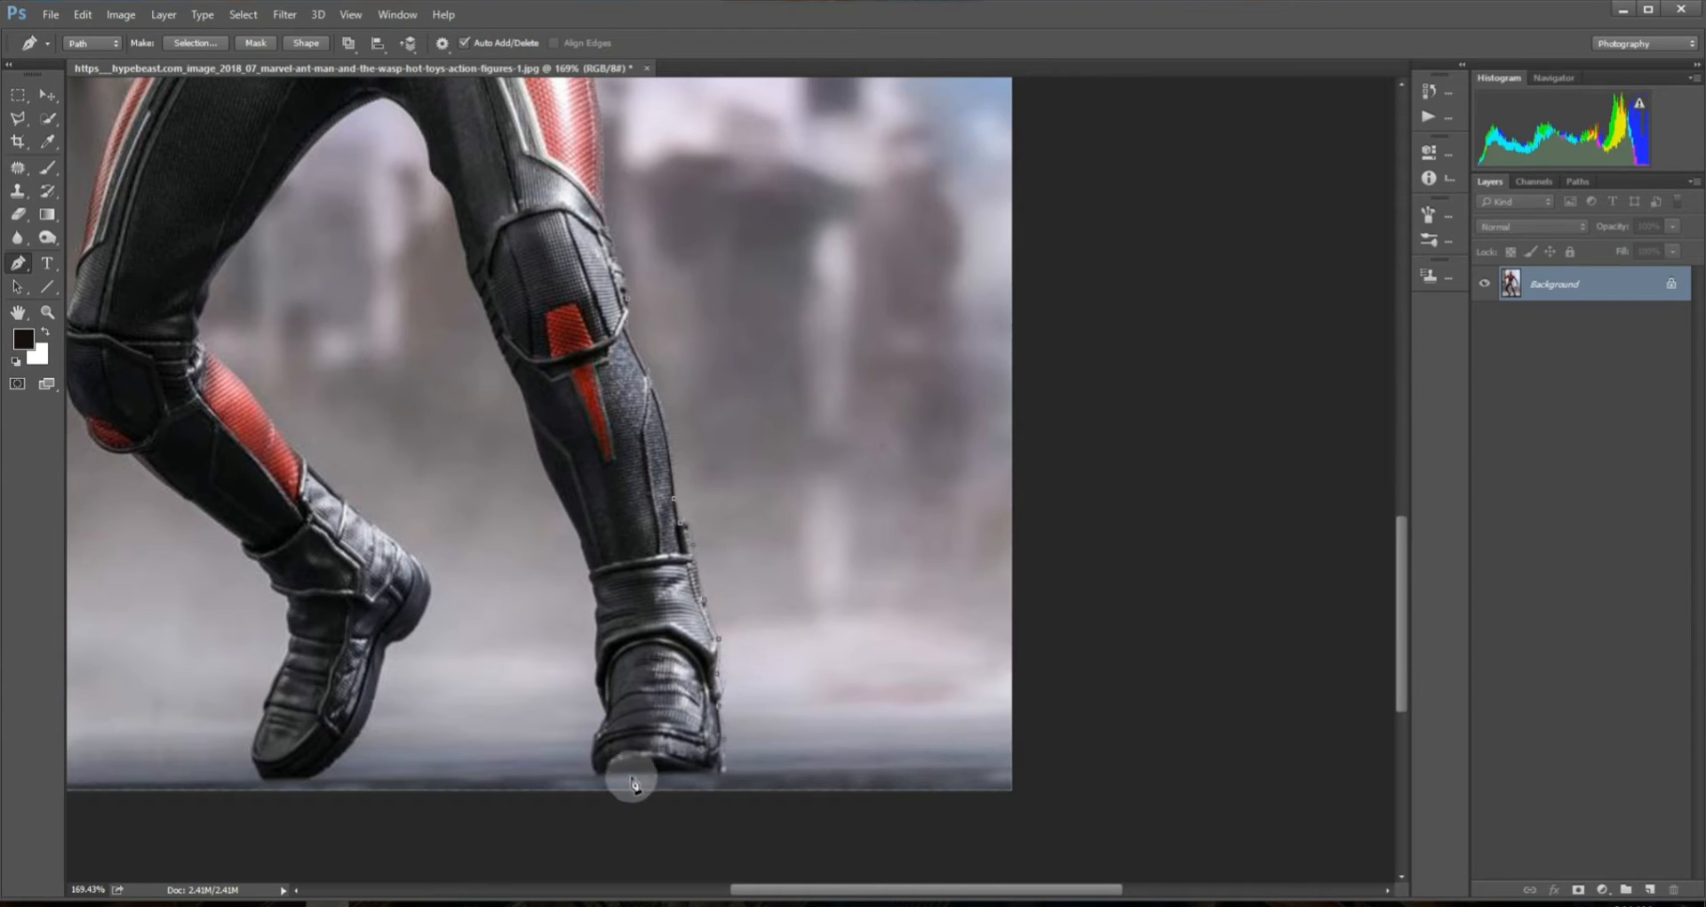
- Trace the path under the straight leg's sole and up the boot's inner side to the shin
click(604, 777)
click(601, 729)
click(607, 715)
click(596, 669)
click(598, 625)
click(590, 583)
click(590, 566)
click(576, 530)
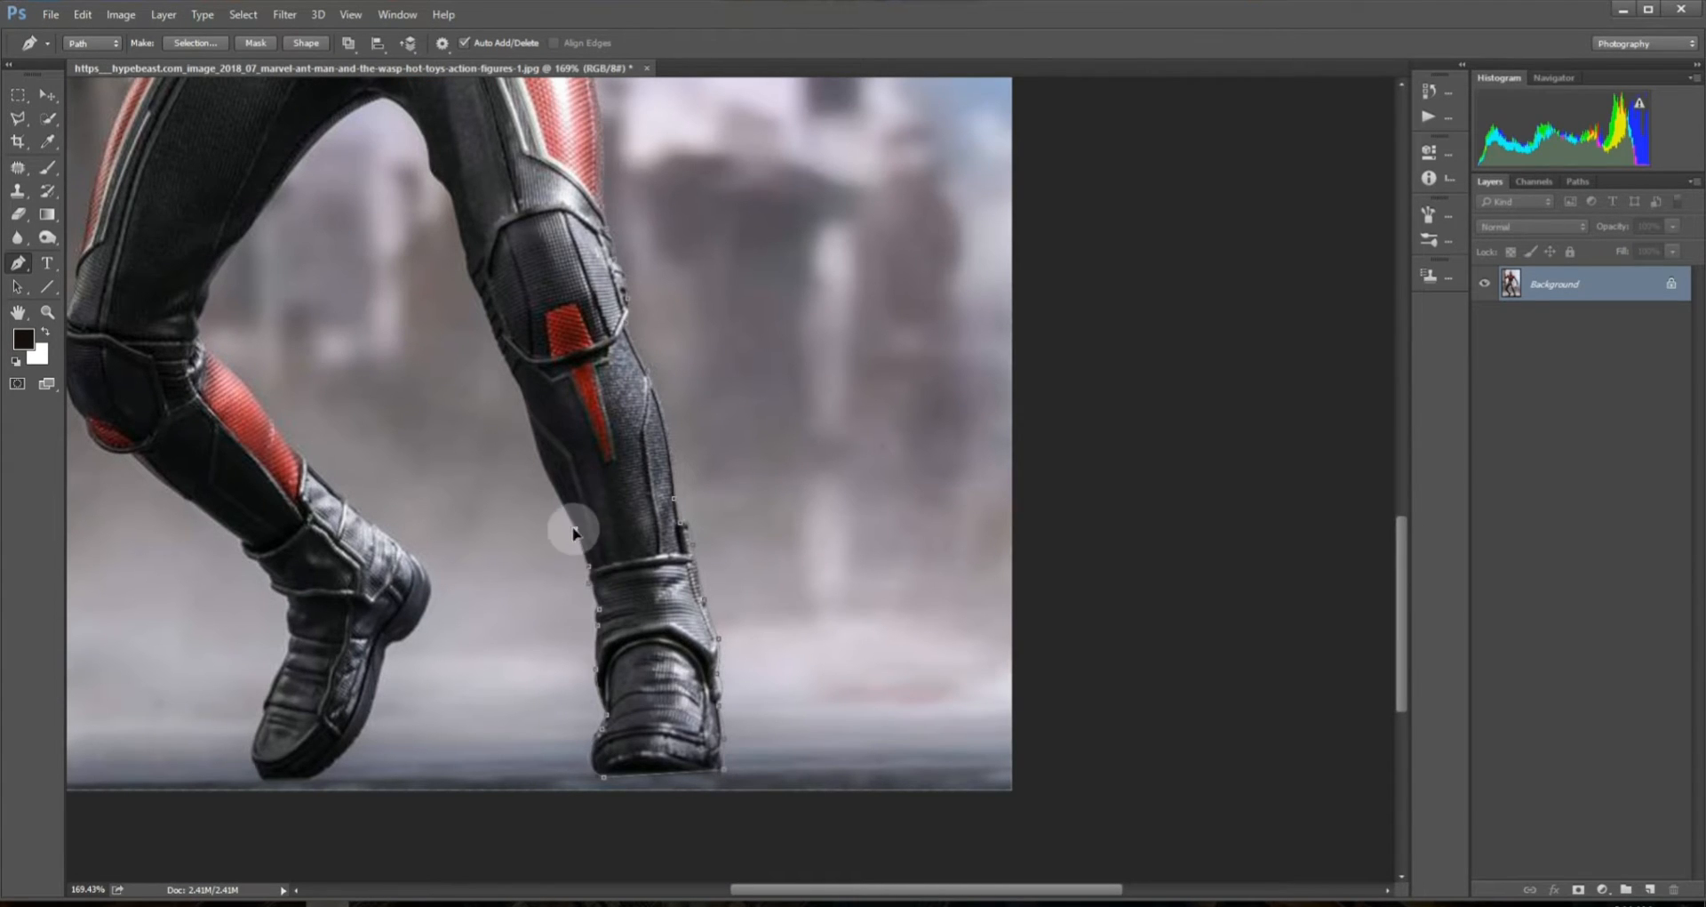
- Continue the path up the inner edge of the straight leg and over the crotch
click(528, 400)
drag(558, 426, 712, 661)
click(657, 599)
click(626, 516)
click(607, 431)
drag(516, 345, 515, 345)
click(467, 381)
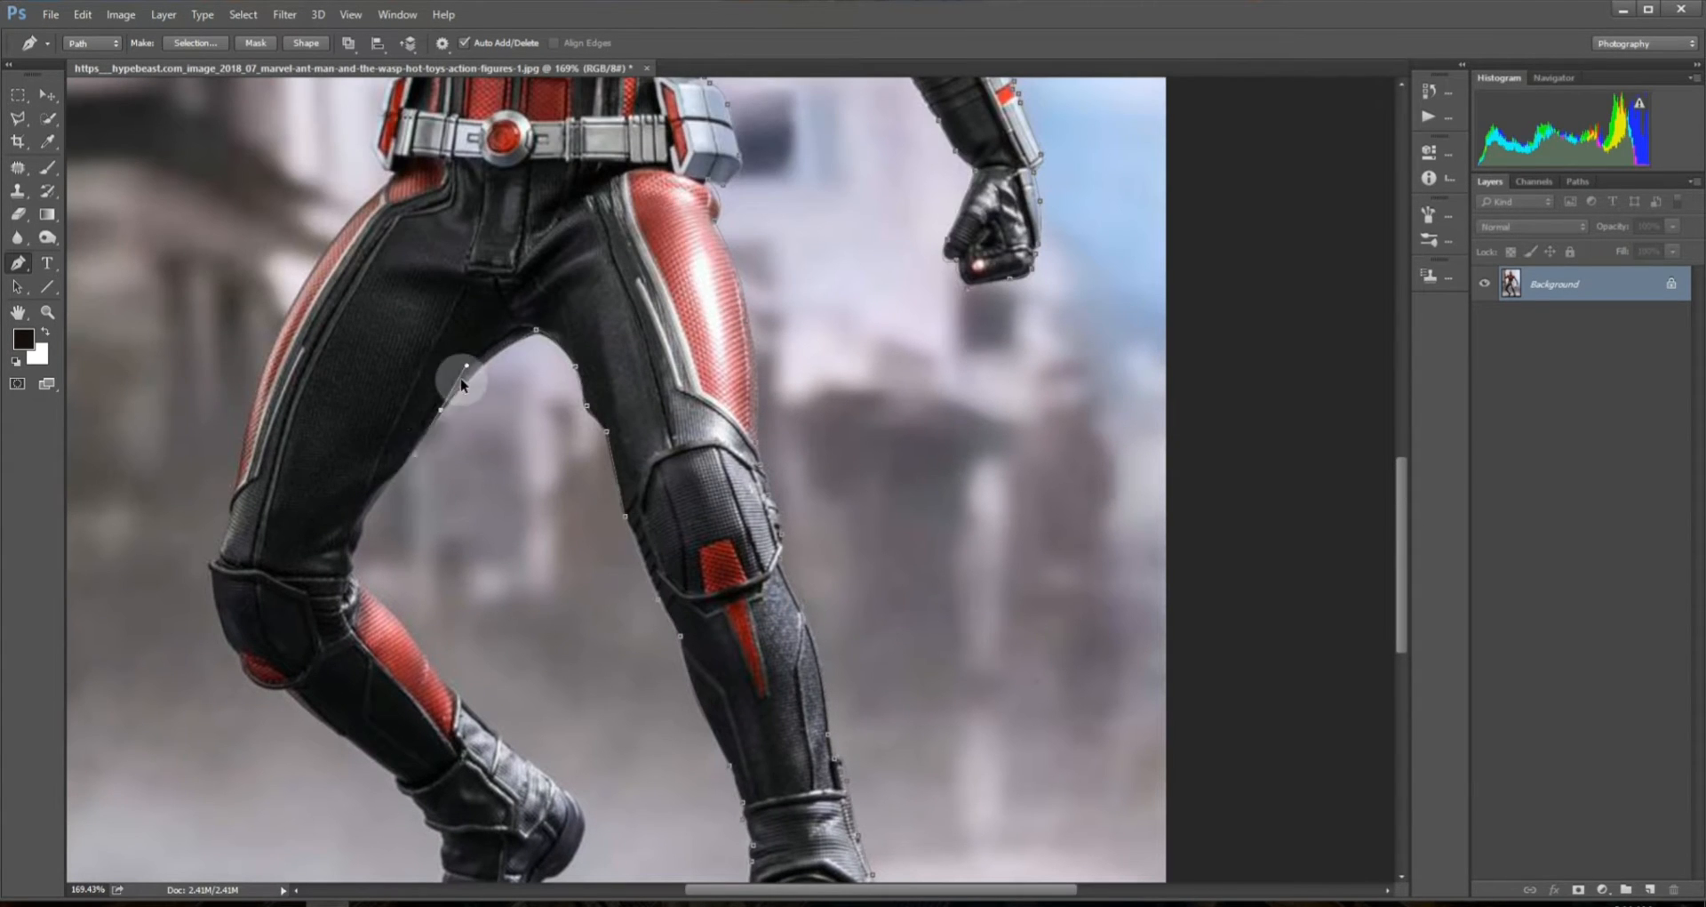
- Trace the inner edge of the bent leg from the thigh behind the knee to the boot top
click(400, 468)
click(363, 527)
click(354, 551)
click(351, 584)
mouse_move(452, 690)
mouse_down()
mouse_move(479, 736)
mouse_move(517, 748)
mouse_up()
- Outline the bent leg's boot around the heel, sole and toe
click(461, 693)
click(556, 780)
click(572, 796)
drag(573, 797, 568, 675)
mouse_move(567, 737)
mouse_down()
mouse_move(538, 787)
mouse_move(595, 680)
mouse_up()
click(540, 755)
click(501, 856)
drag(496, 755, 487, 757)
click(444, 751)
click(436, 717)
click(449, 687)
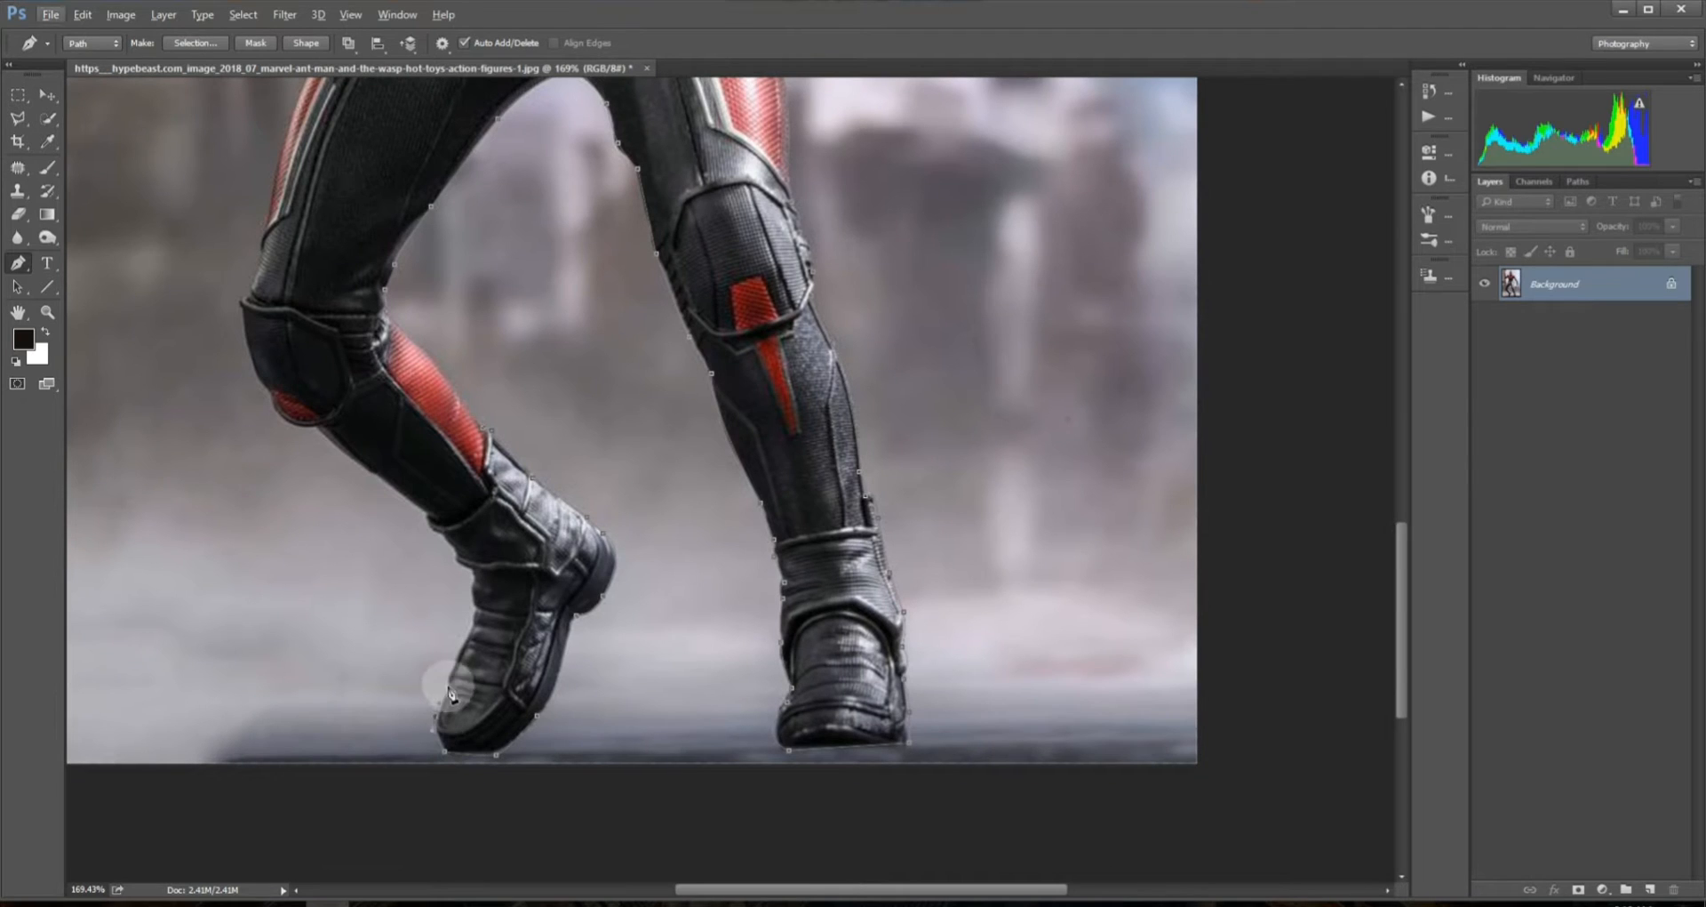
- Trace the front of the bent leg's boot and shin up to the knee
drag(473, 630, 485, 611)
click(474, 602)
click(418, 510)
click(316, 427)
drag(269, 398, 271, 375)
click(266, 391)
- Continue the path around the bent leg's knee pad and along the outer thigh to the hip
click(240, 299)
click(249, 294)
click(261, 250)
drag(273, 194, 276, 165)
mouse_move(304, 157)
mouse_down()
mouse_move(252, 351)
mouse_move(244, 586)
mouse_up()
drag(354, 352, 448, 276)
alt+click(353, 352)
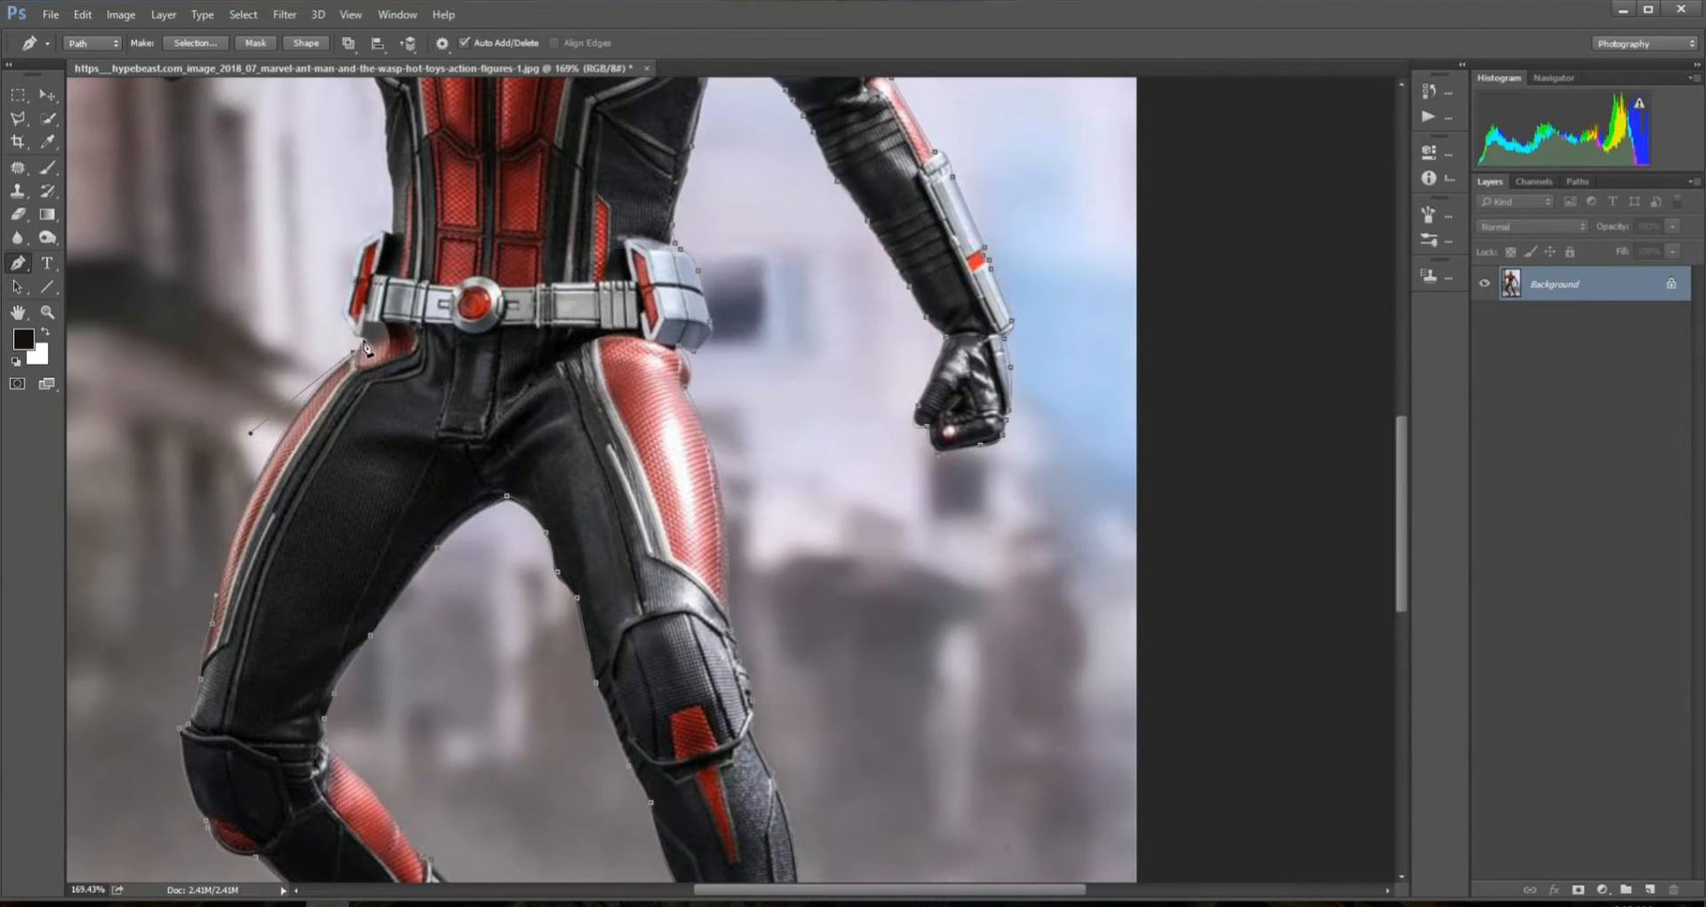
- Trace around the belt pouch above the bent leg and up the torso's edge toward the raised arm
click(364, 338)
click(344, 309)
click(357, 244)
click(393, 232)
drag(398, 161, 403, 363)
drag(393, 341, 353, 183)
- Trace the underside of the raised arm, its red cuff and the outer edge of the forearm
click(349, 197)
drag(244, 255, 213, 287)
click(194, 275)
click(179, 287)
drag(131, 223, 156, 179)
mouse_move(190, 123)
mouse_down()
mouse_move(204, 101)
mouse_move(276, 242)
mouse_up()
- Trace the path around the raised thumb and hand and back toward the shoulder
scroll(245, 105, up, 3)
drag(270, 218, 281, 197)
drag(296, 255, 280, 313)
alt+click(296, 255)
click(298, 266)
click(320, 268)
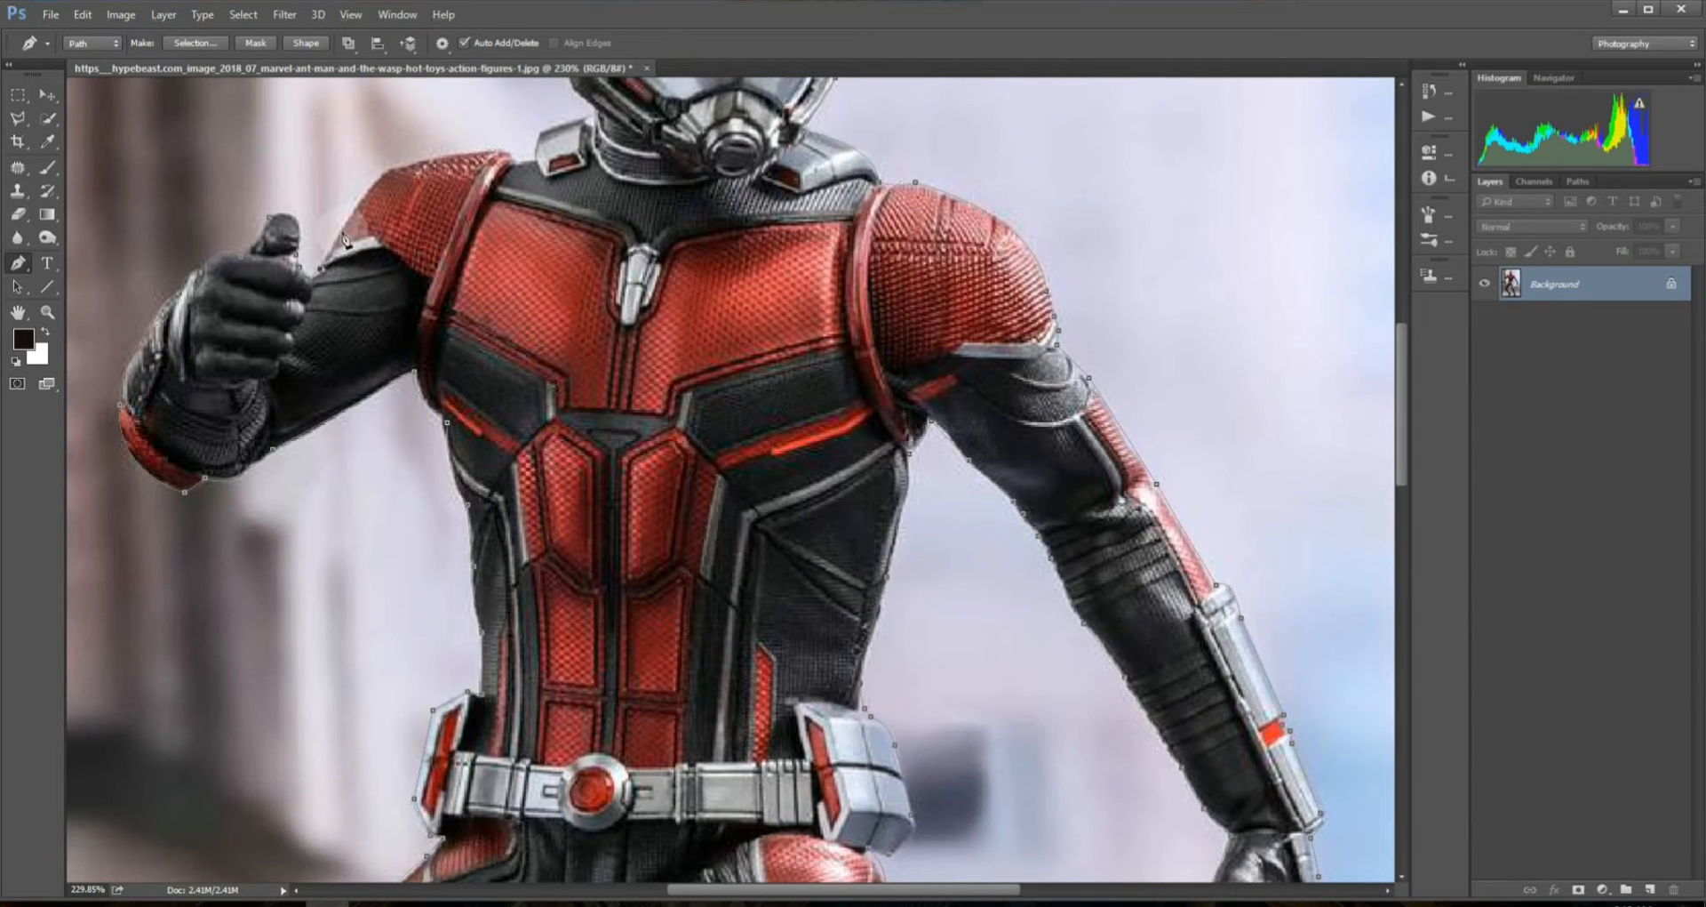
- Continue the path over the raised arm's shoulder and along the collar to the neck
drag(392, 166, 518, 186)
alt+click(392, 166)
alt+click(513, 161)
click(538, 134)
click(583, 119)
- Trace the helmet's side and antenna, closing the path around the whole figure
drag(584, 118, 573, 382)
click(565, 354)
click(546, 312)
drag(536, 243, 539, 218)
drag(557, 96, 552, 163)
click(550, 153)
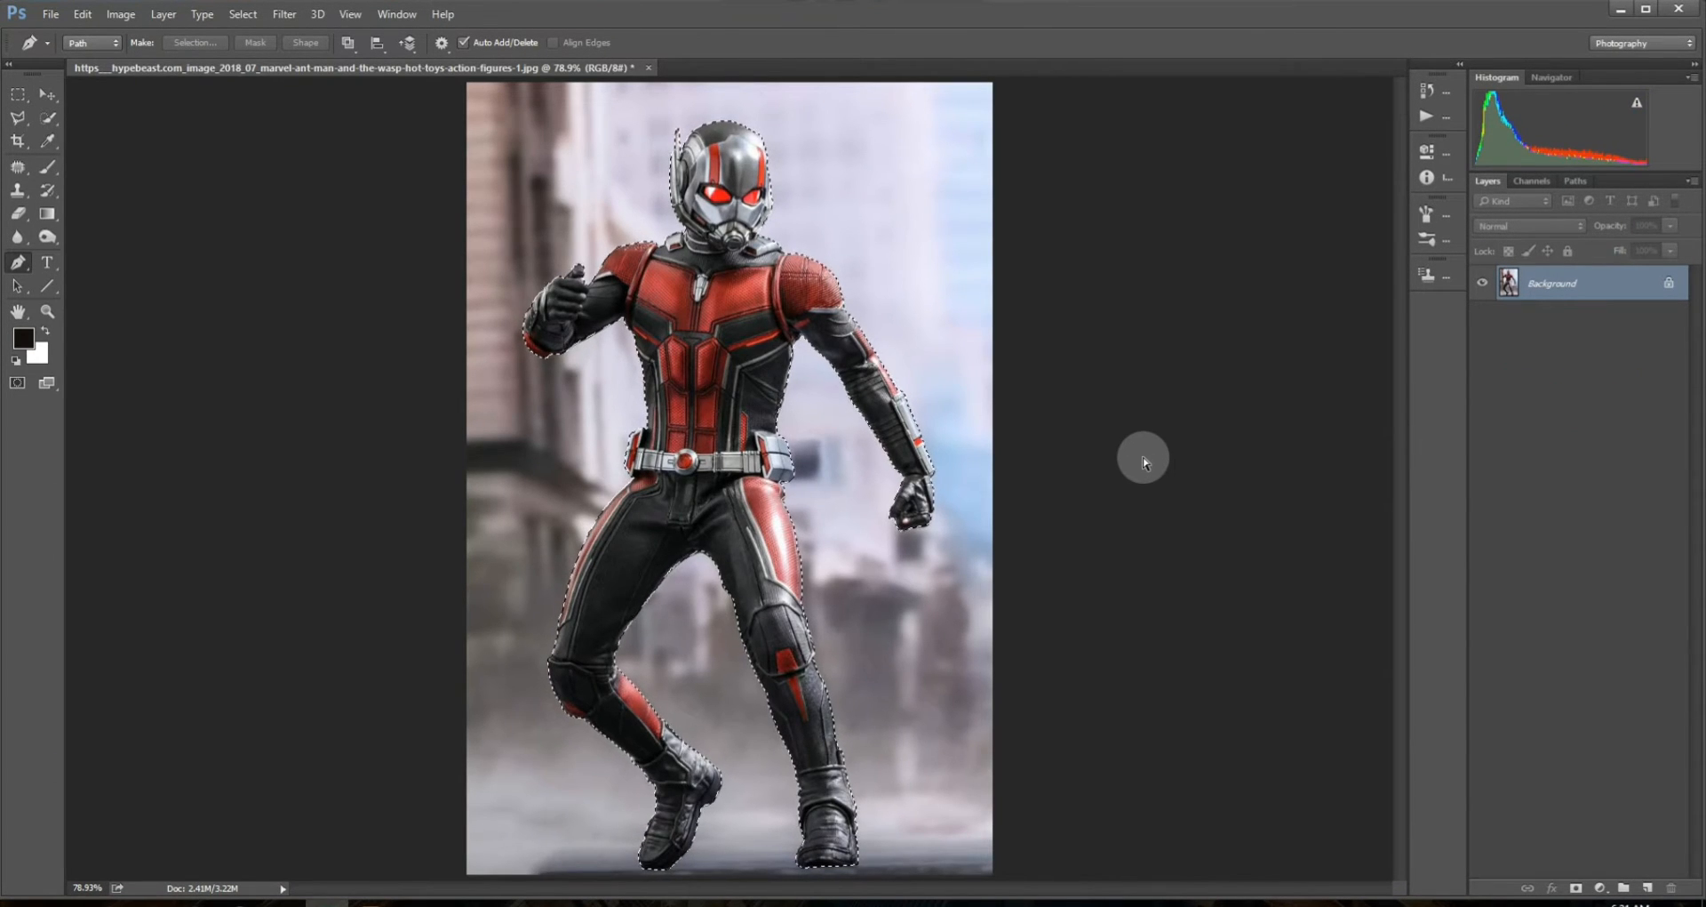
- Copy the selected figure to a new layer and check the cutout by toggling layer visibility
key(ctrl+j)
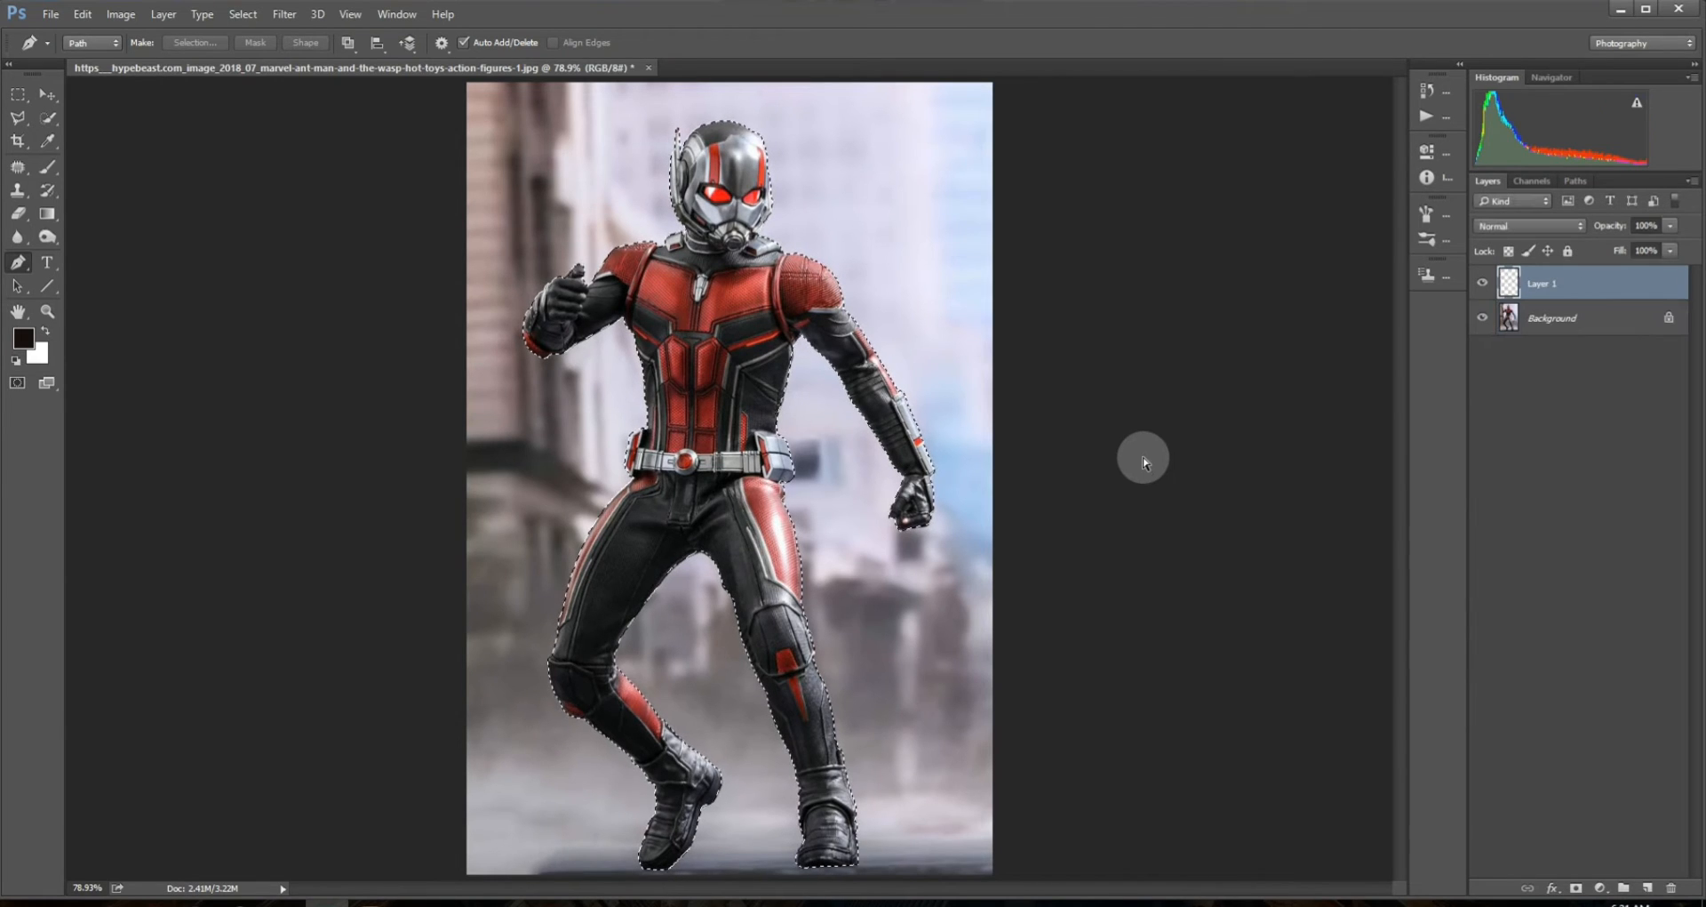
click(1482, 283)
click(1484, 319)
click(1484, 318)
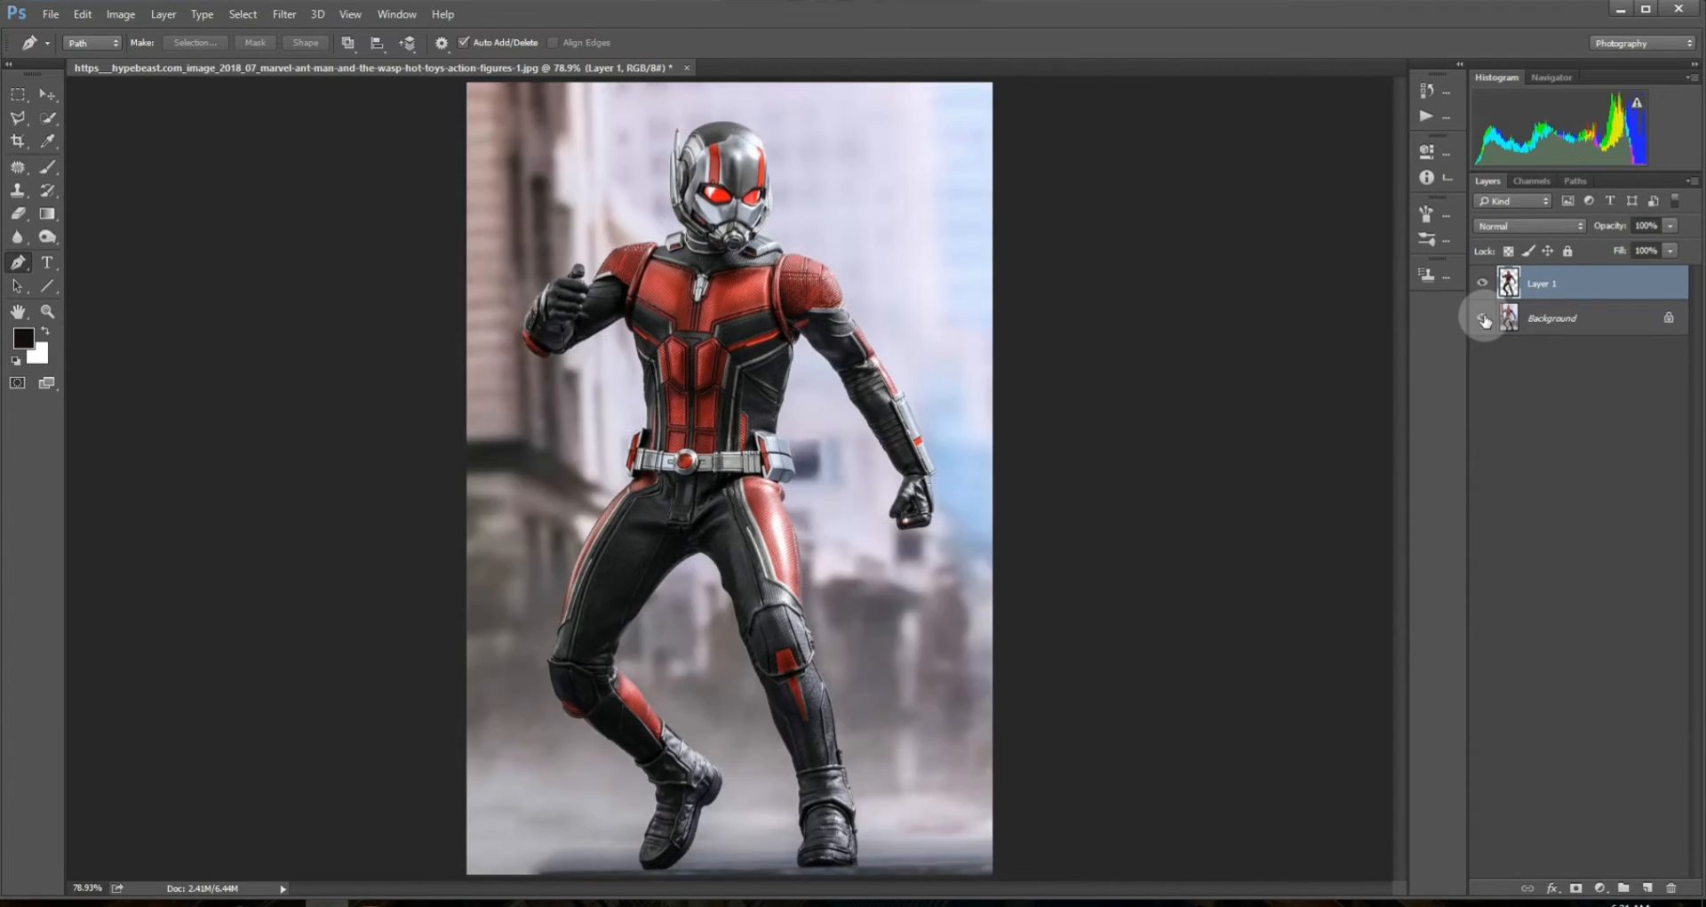
click(1484, 318)
click(1482, 318)
click(1482, 318)
click(1482, 318)
click(1483, 318)
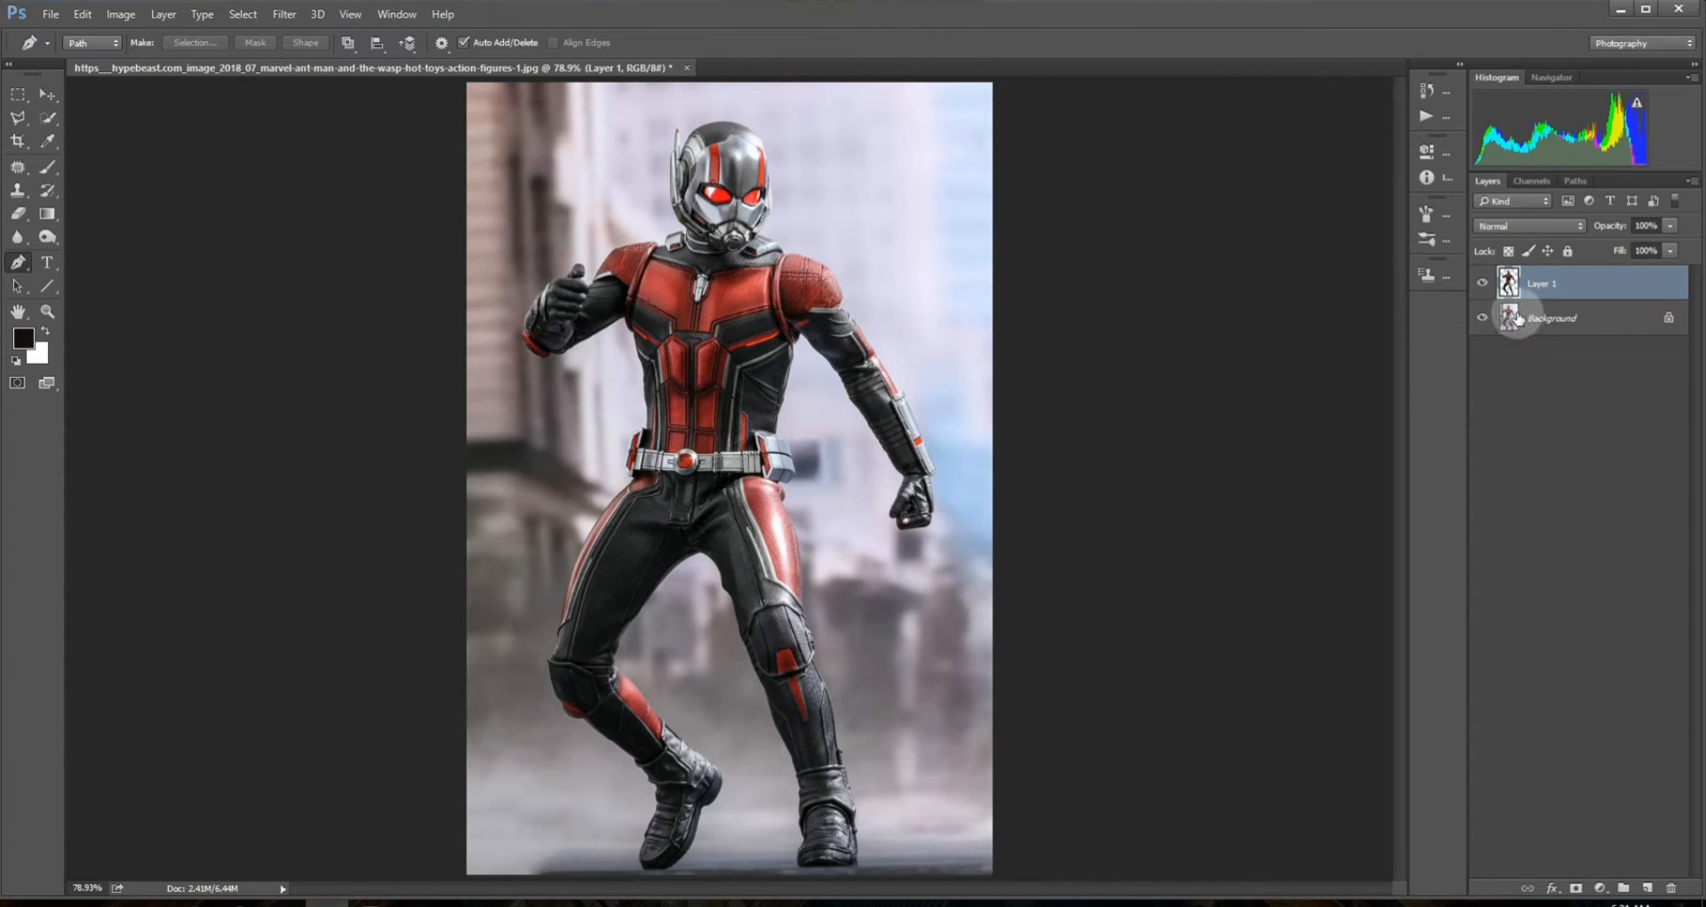
- Load Layer 1's outline as a selection, make the Background layer active and hide Layer 1
ctrl+click(1509, 280)
click(1510, 319)
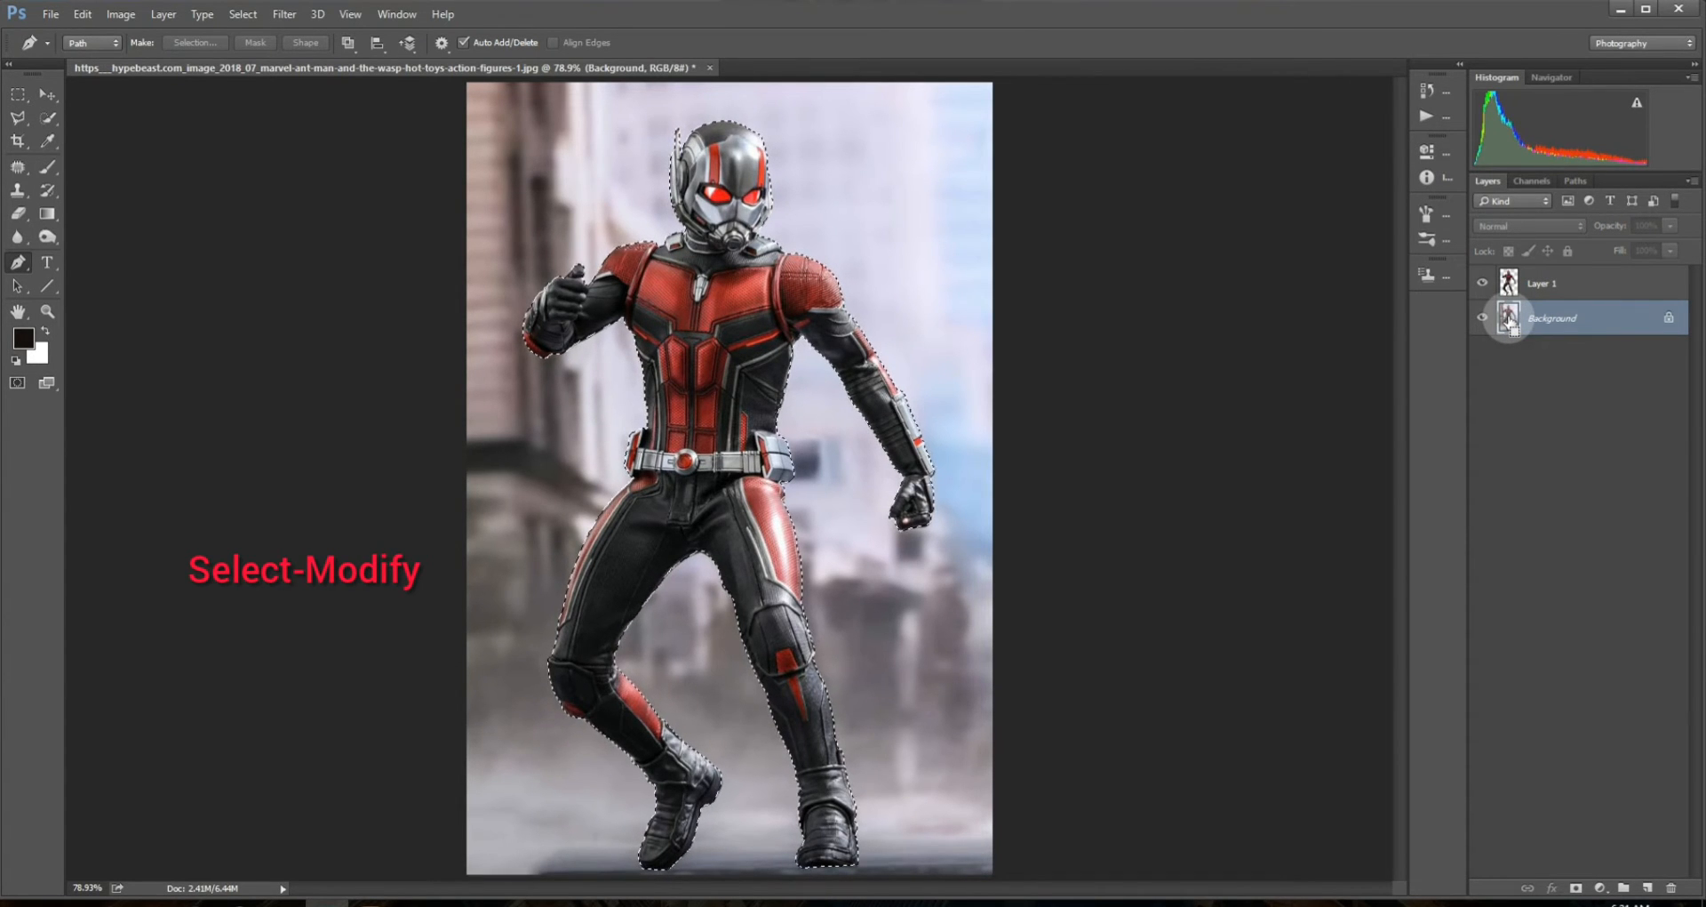
click(1482, 284)
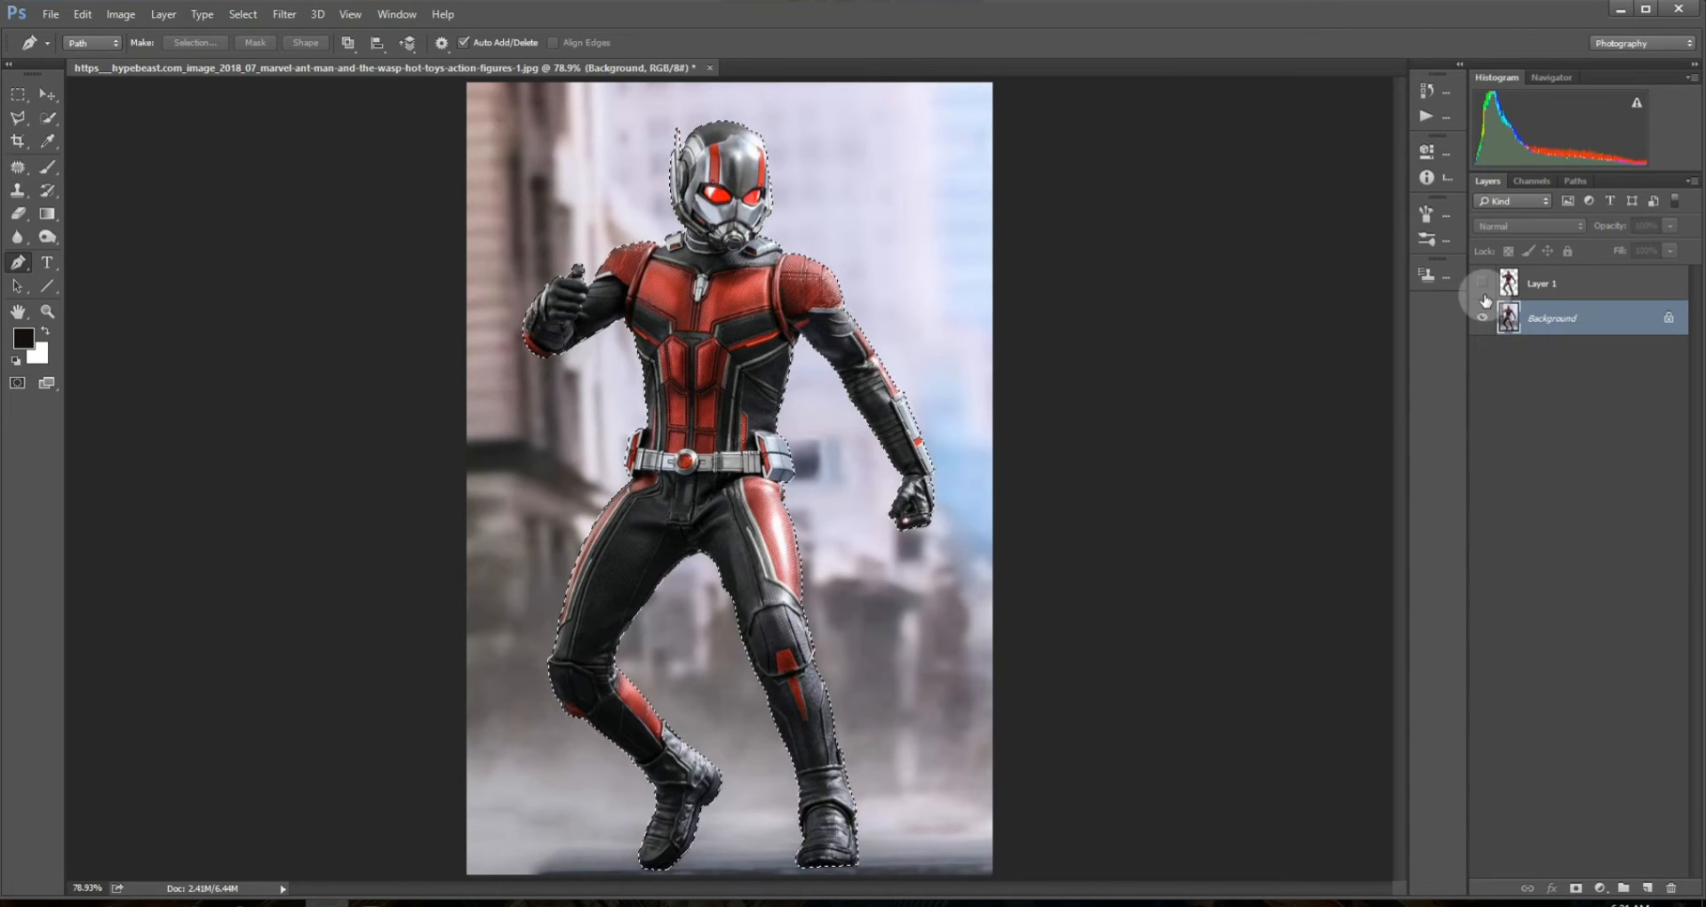
- Expand the figure selection by 2 pixels
click(236, 16)
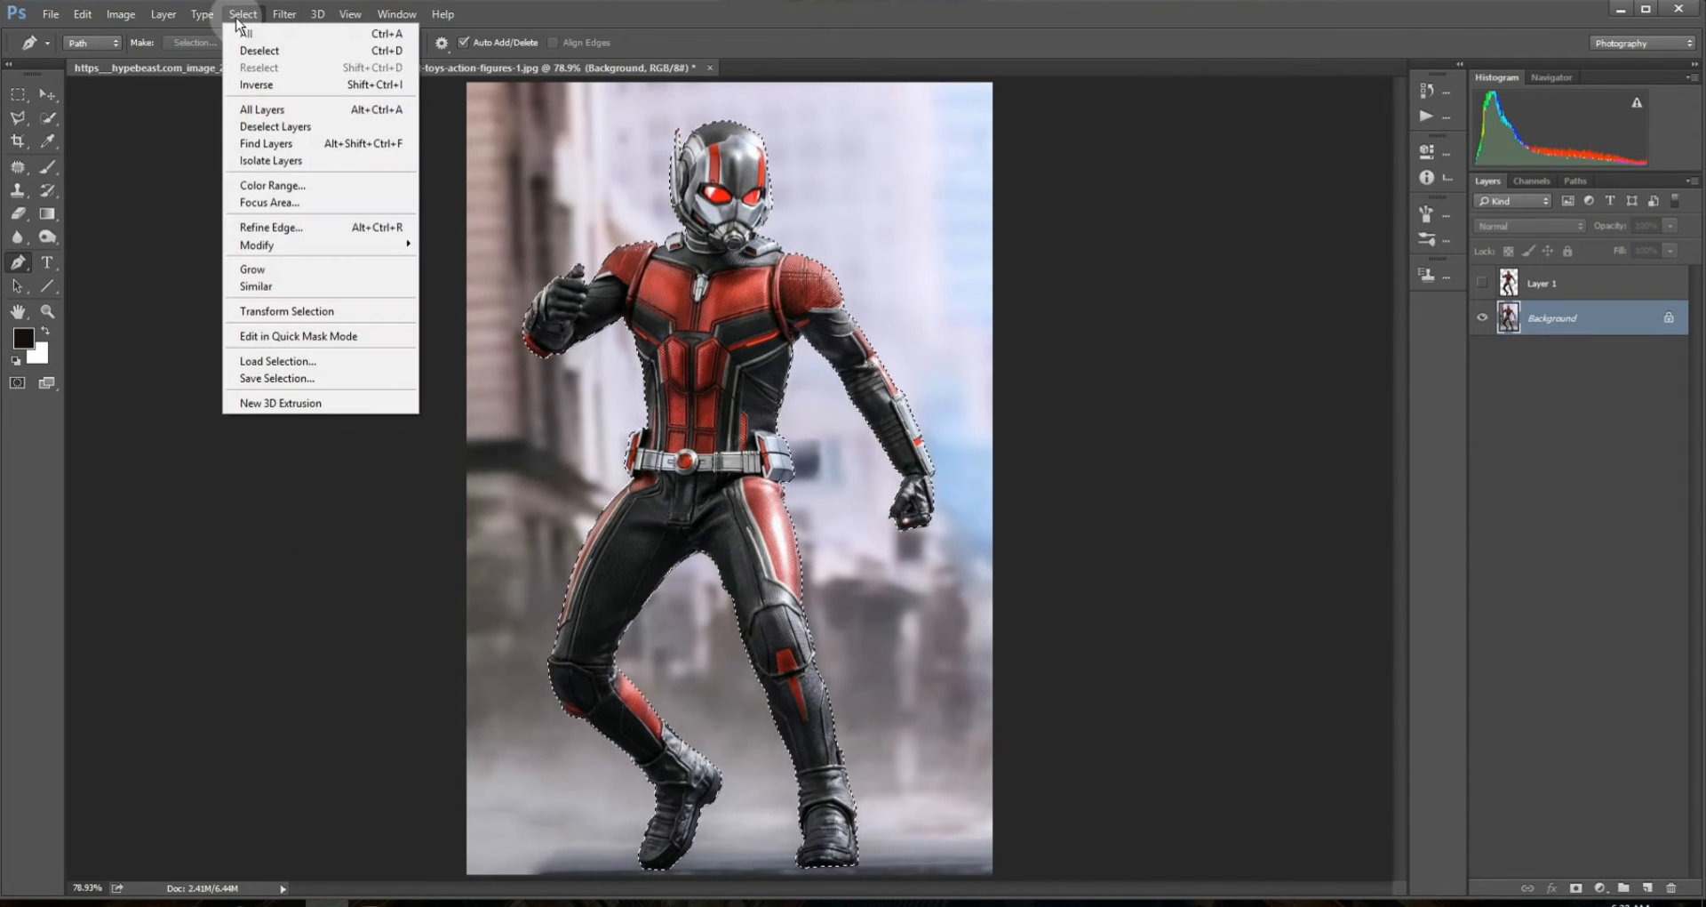
mouse_move(400, 244)
click(456, 279)
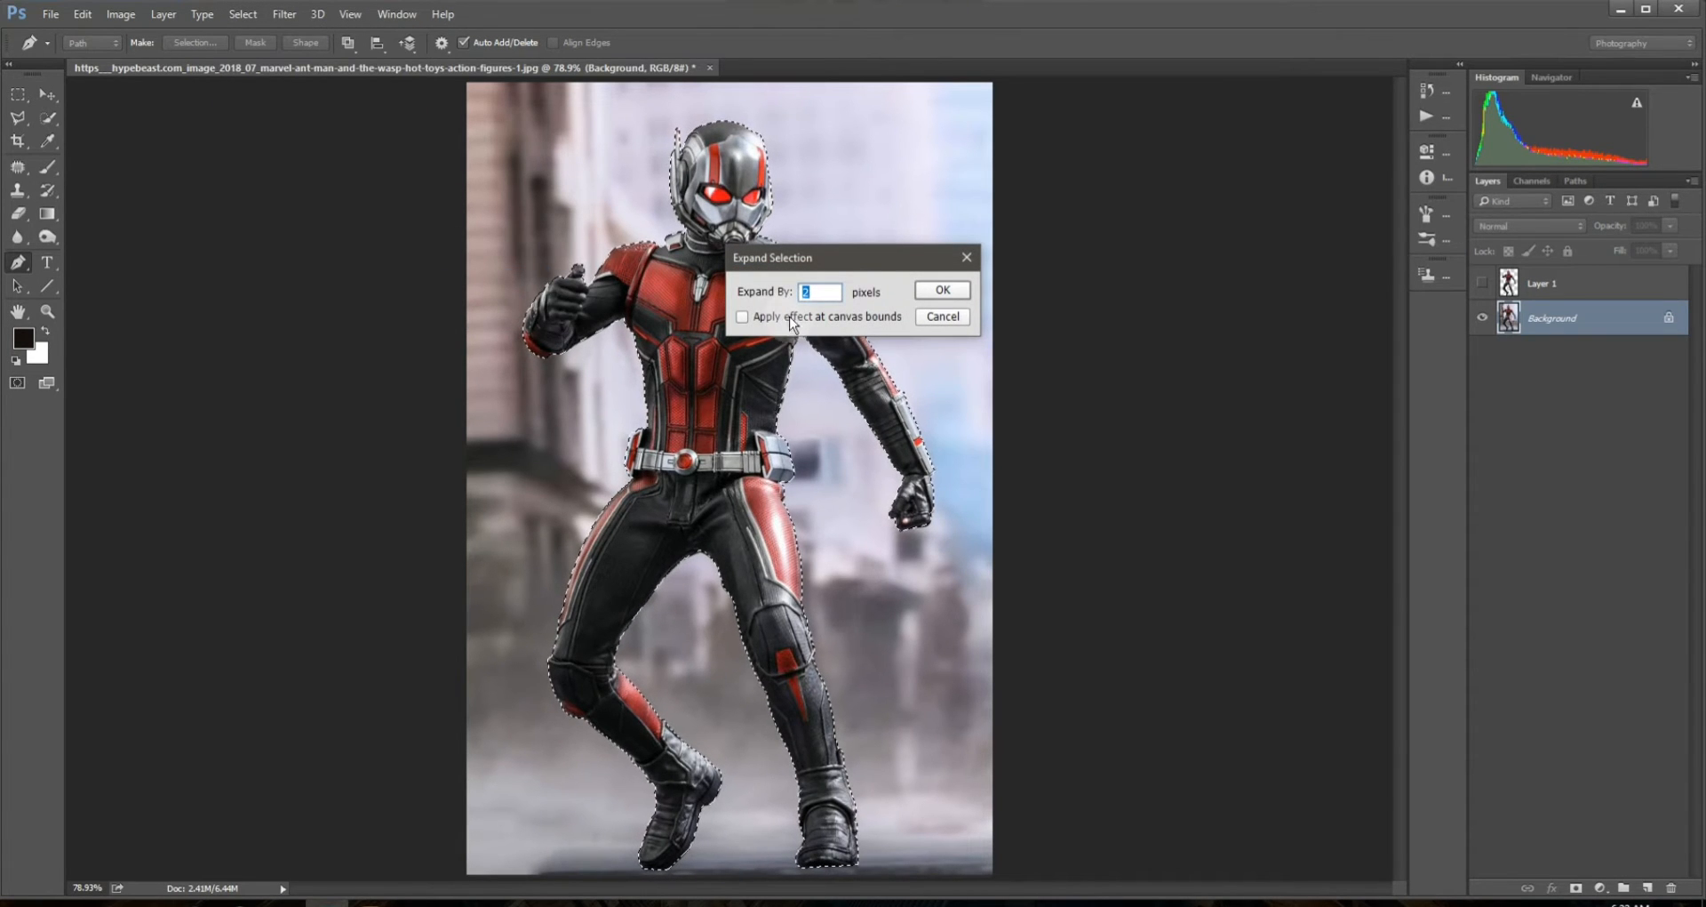
click(924, 293)
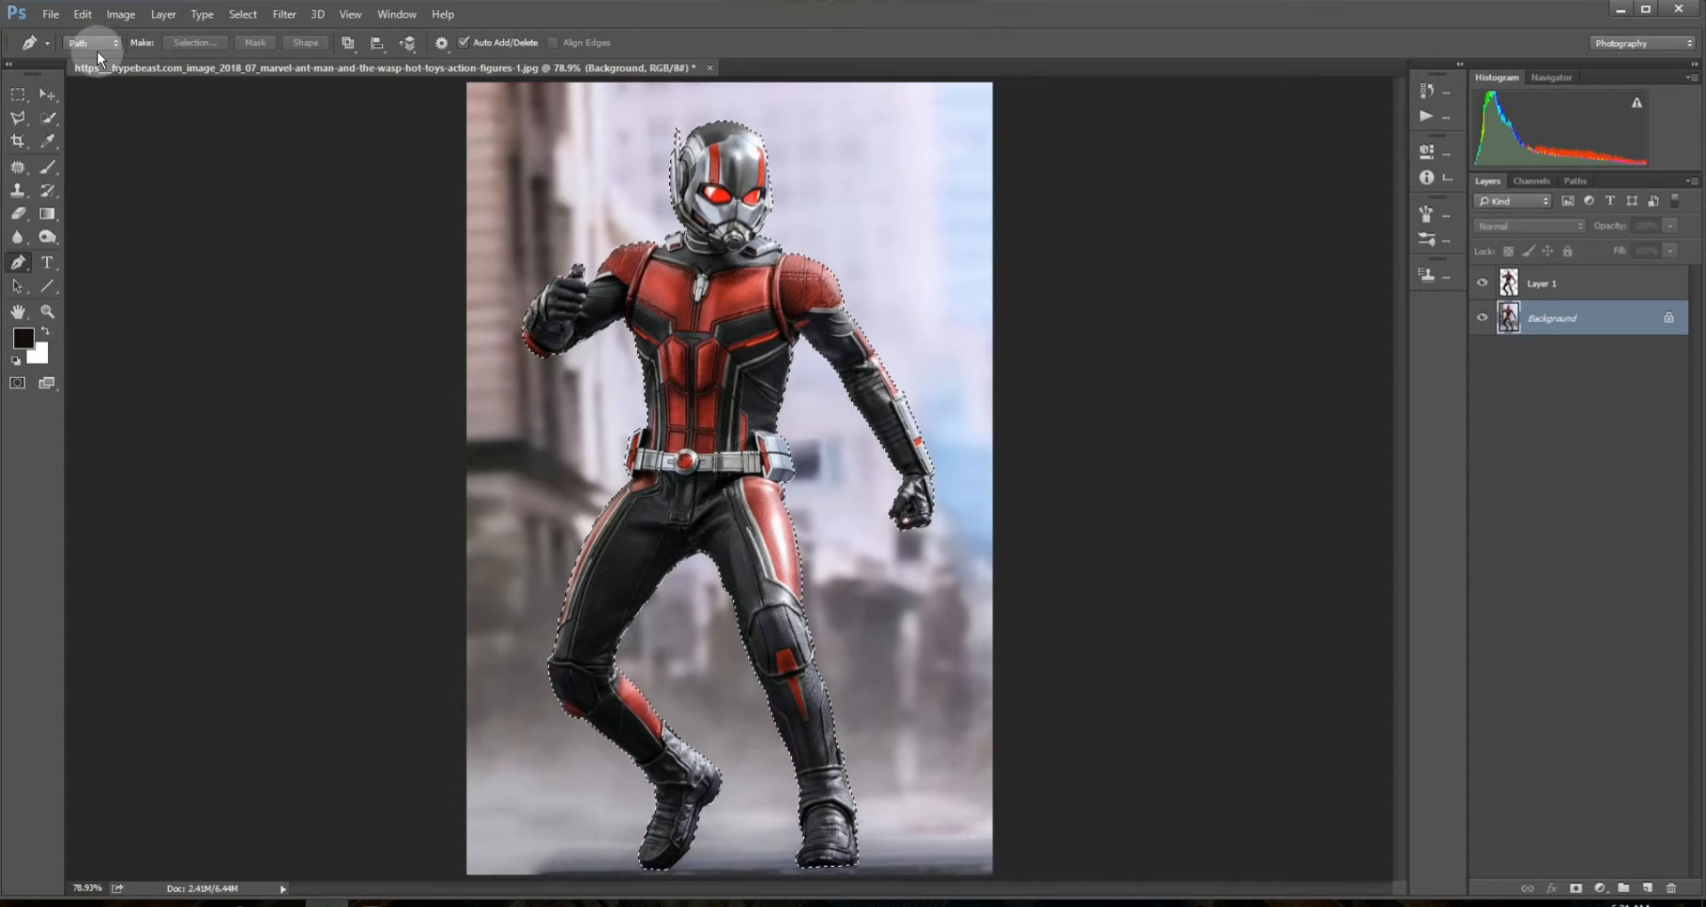
- Fill the selection on the Background layer using Content-Aware with Color Adaptation, Normal mode and 100% opacity, and deselect
click(51, 16)
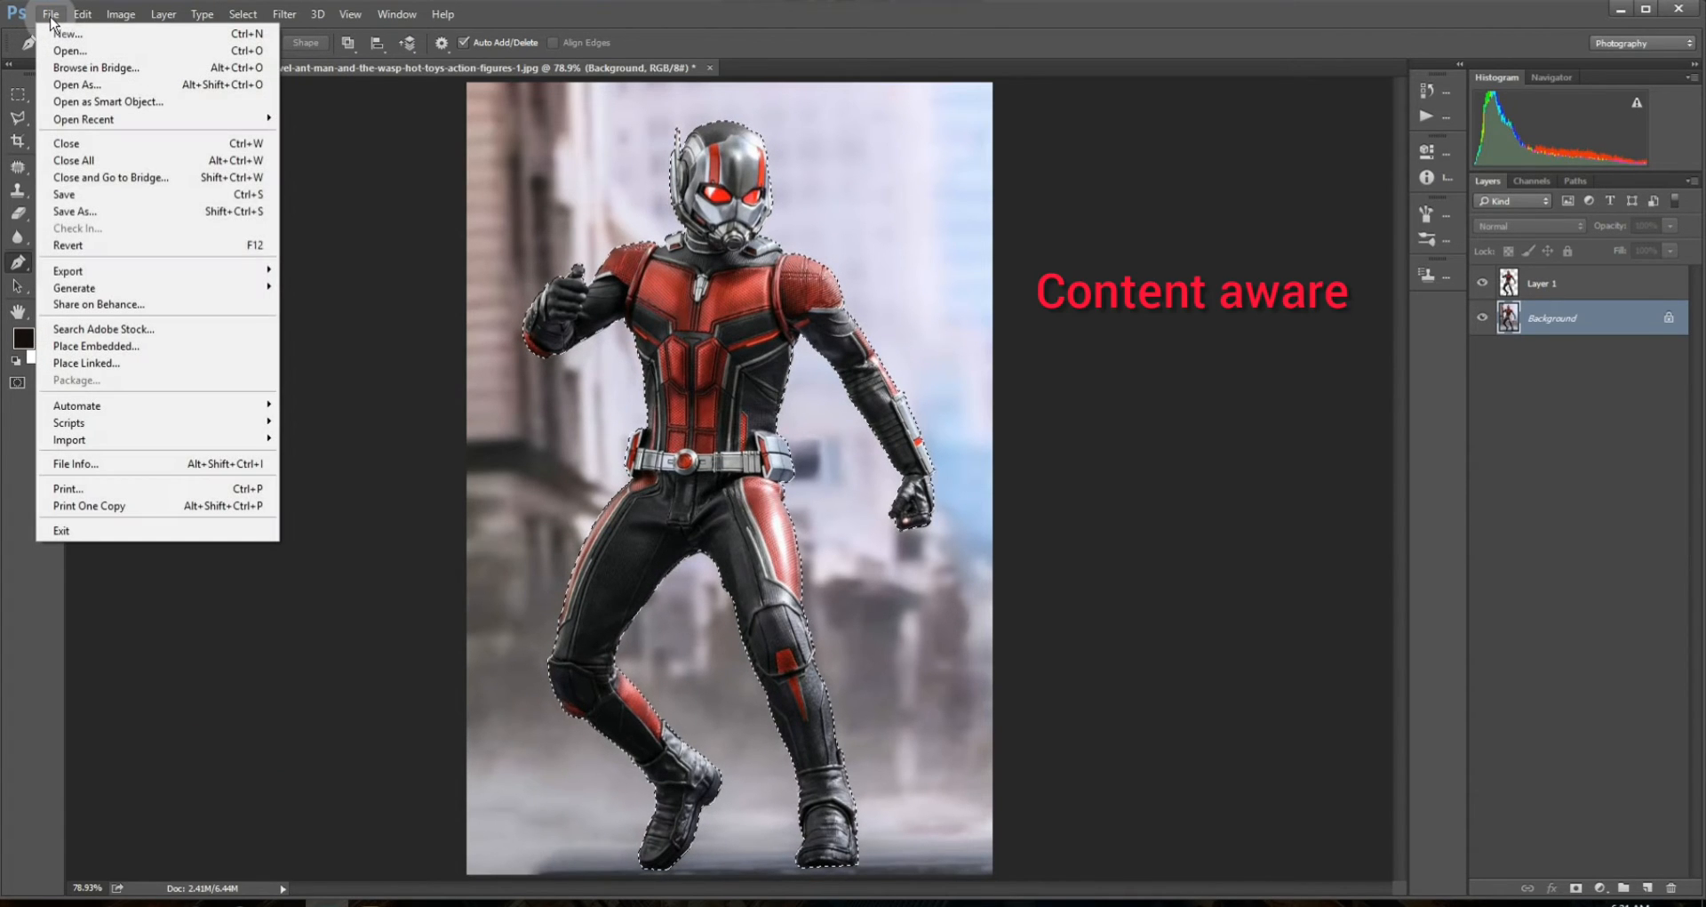
click(51, 16)
click(82, 14)
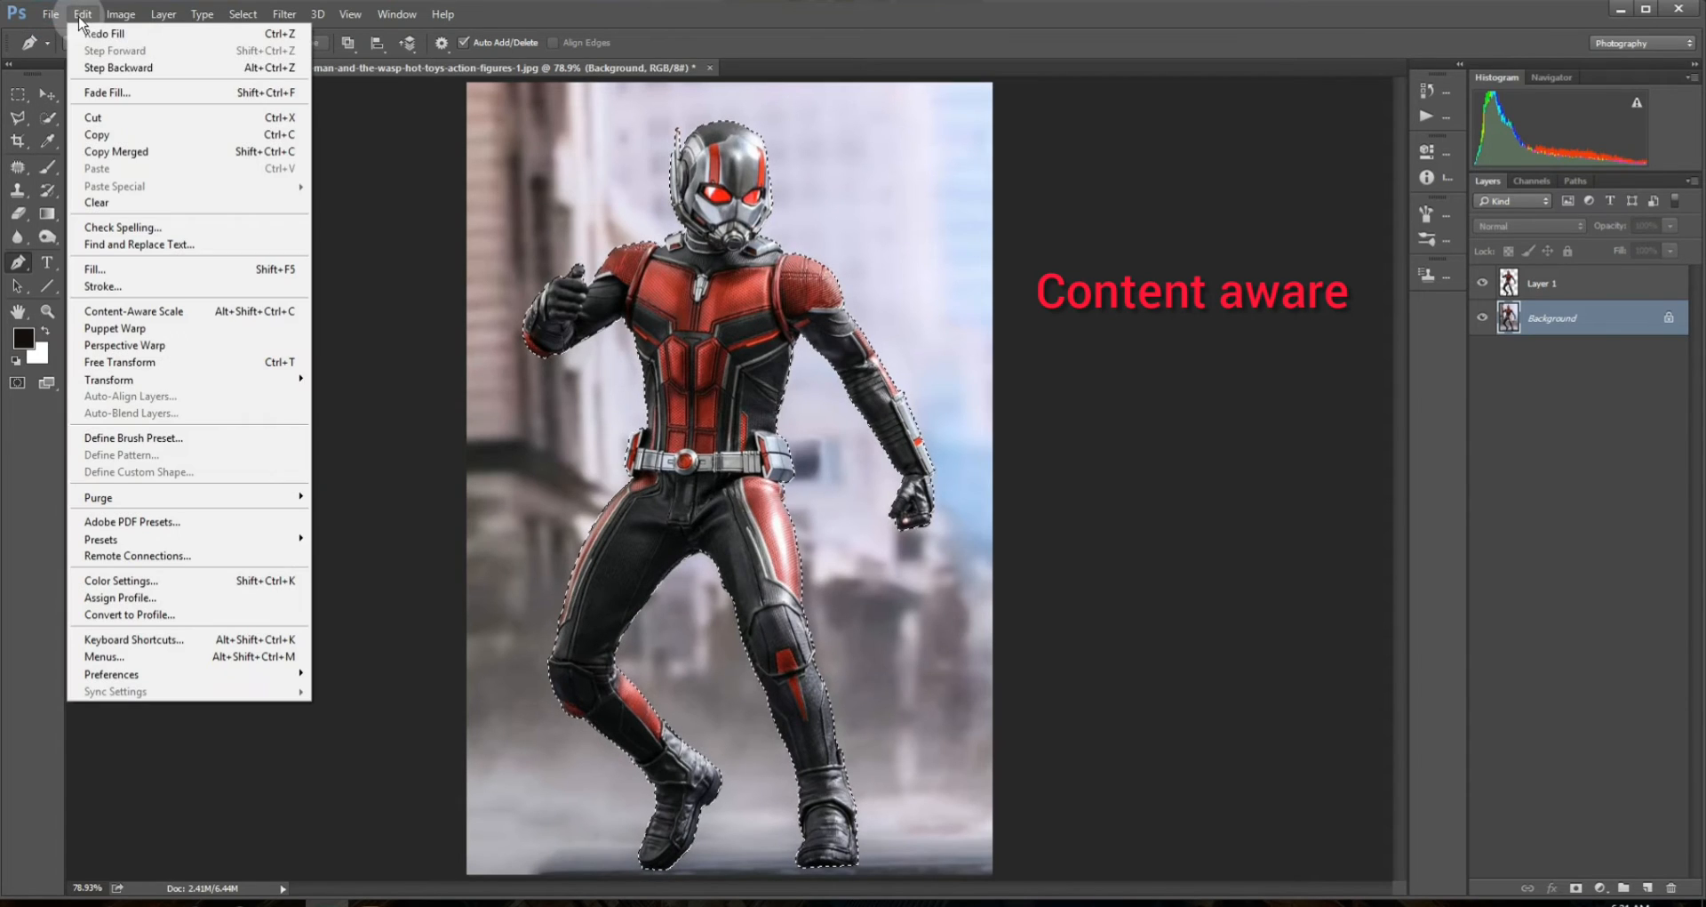
click(157, 275)
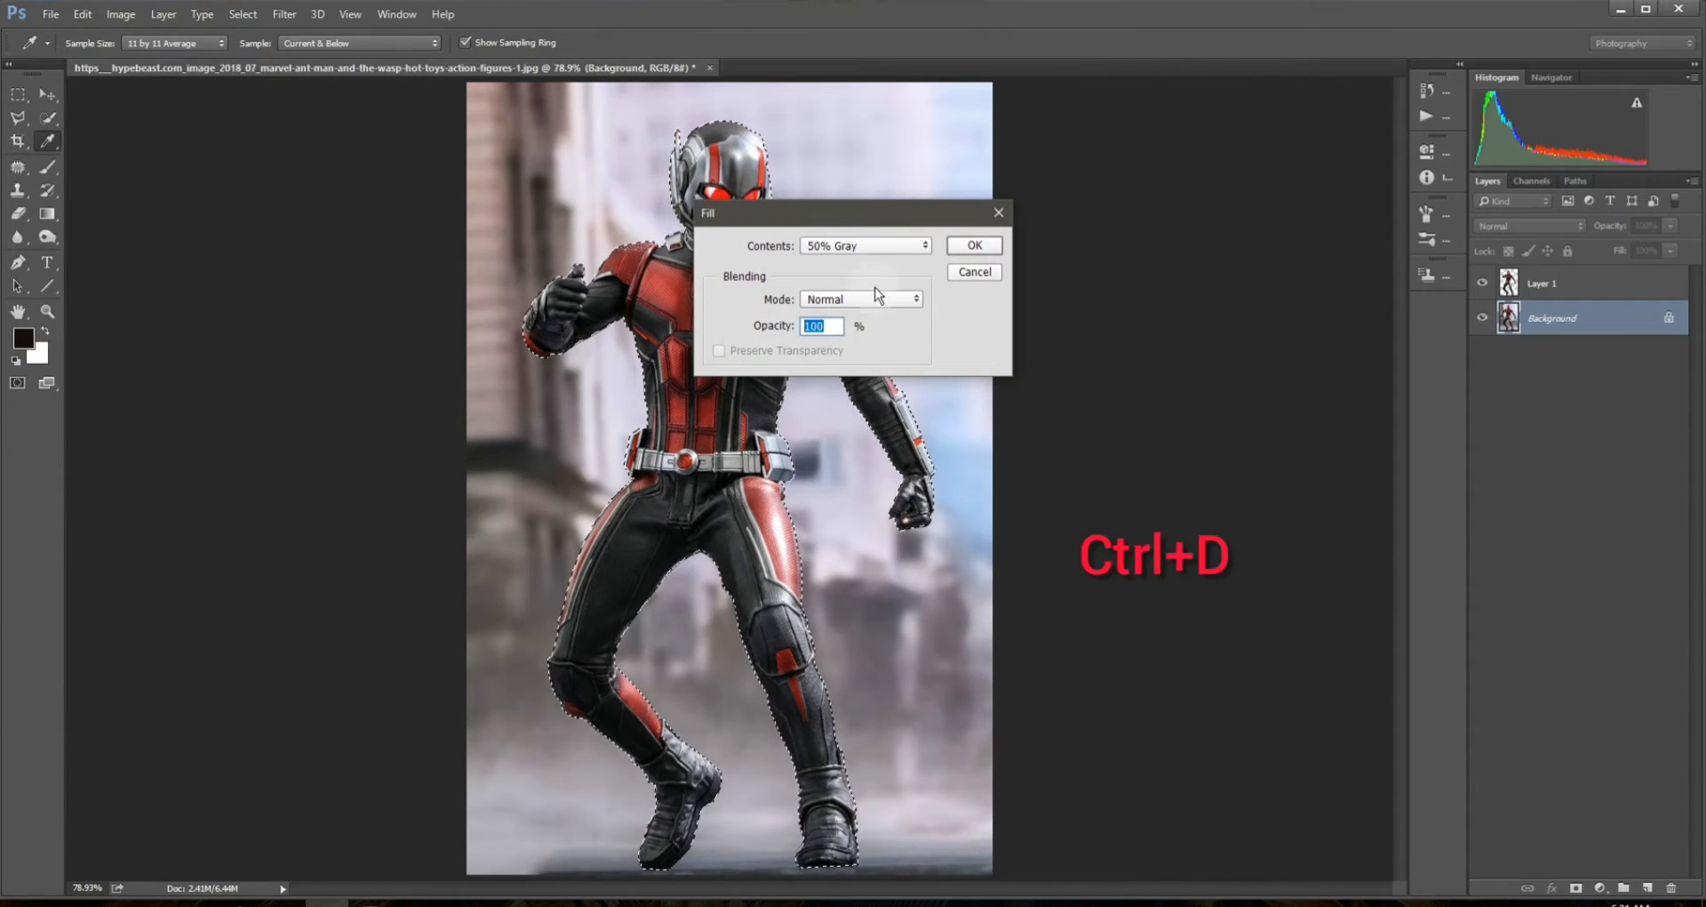
click(881, 247)
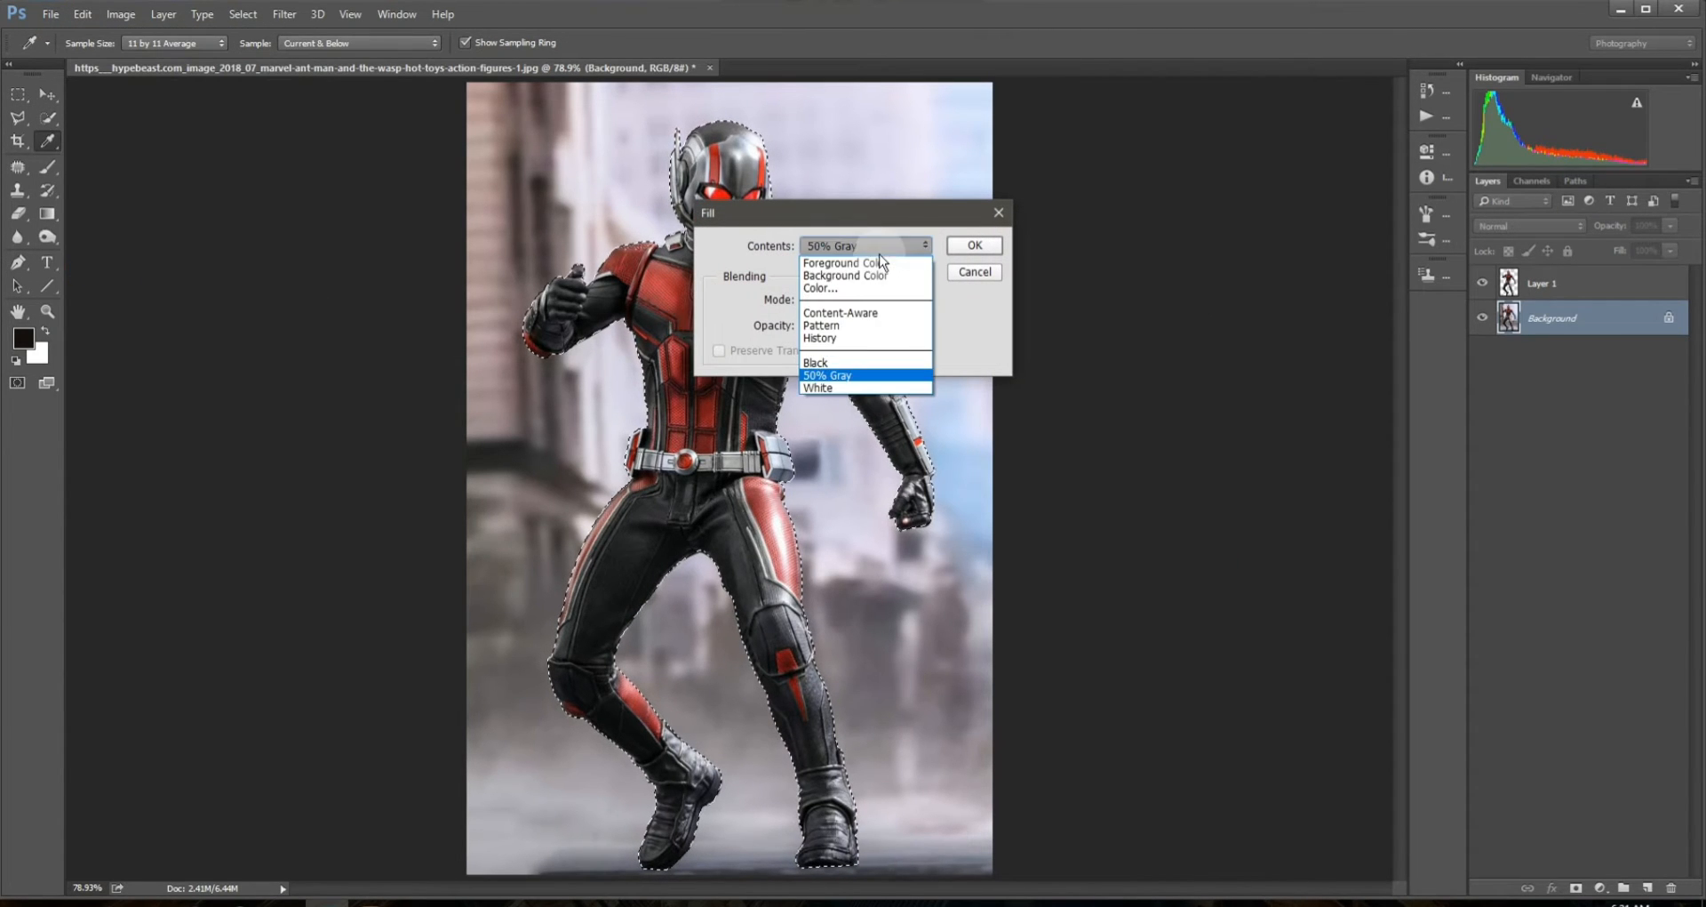
click(897, 312)
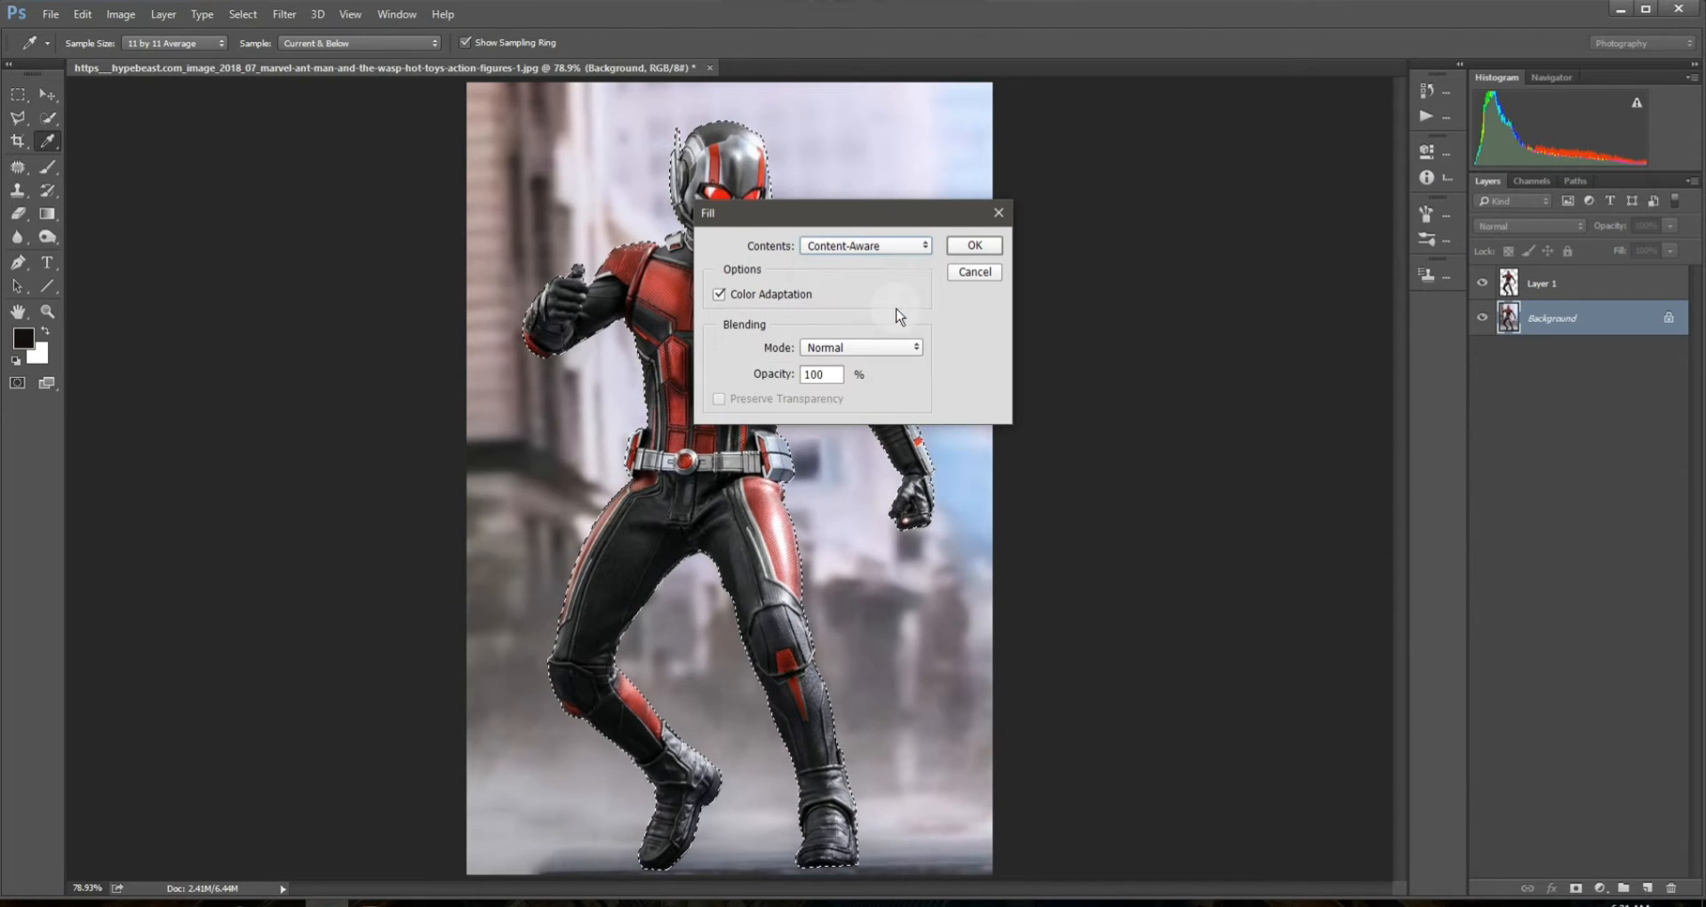
click(963, 256)
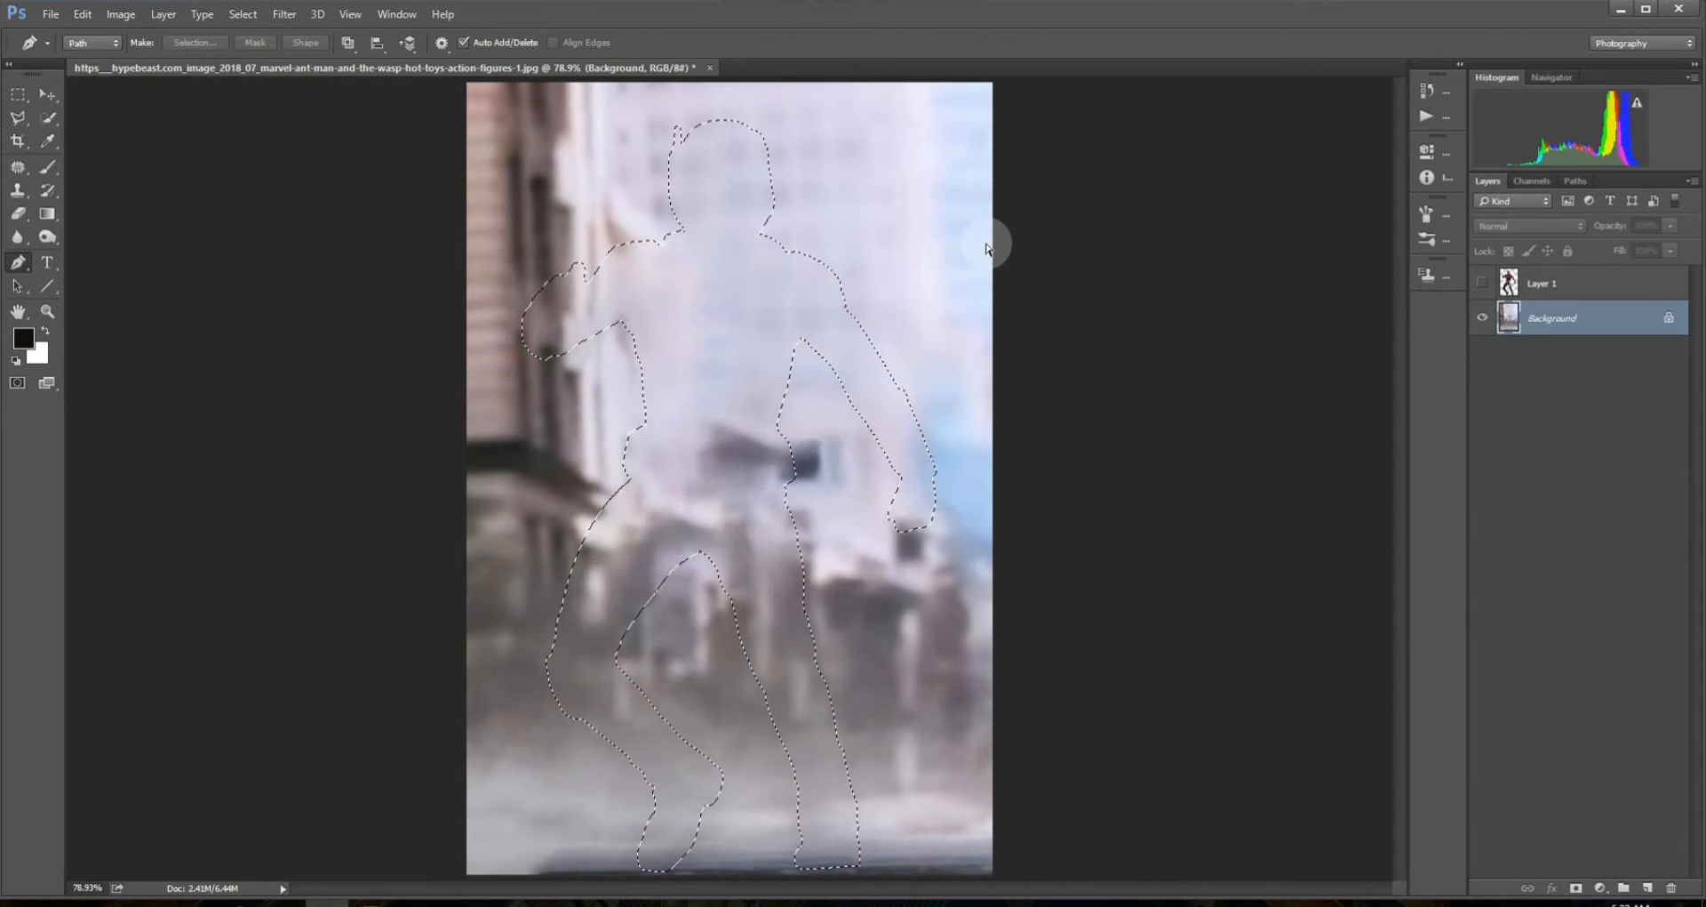
key(ctrl+d)
key(p)
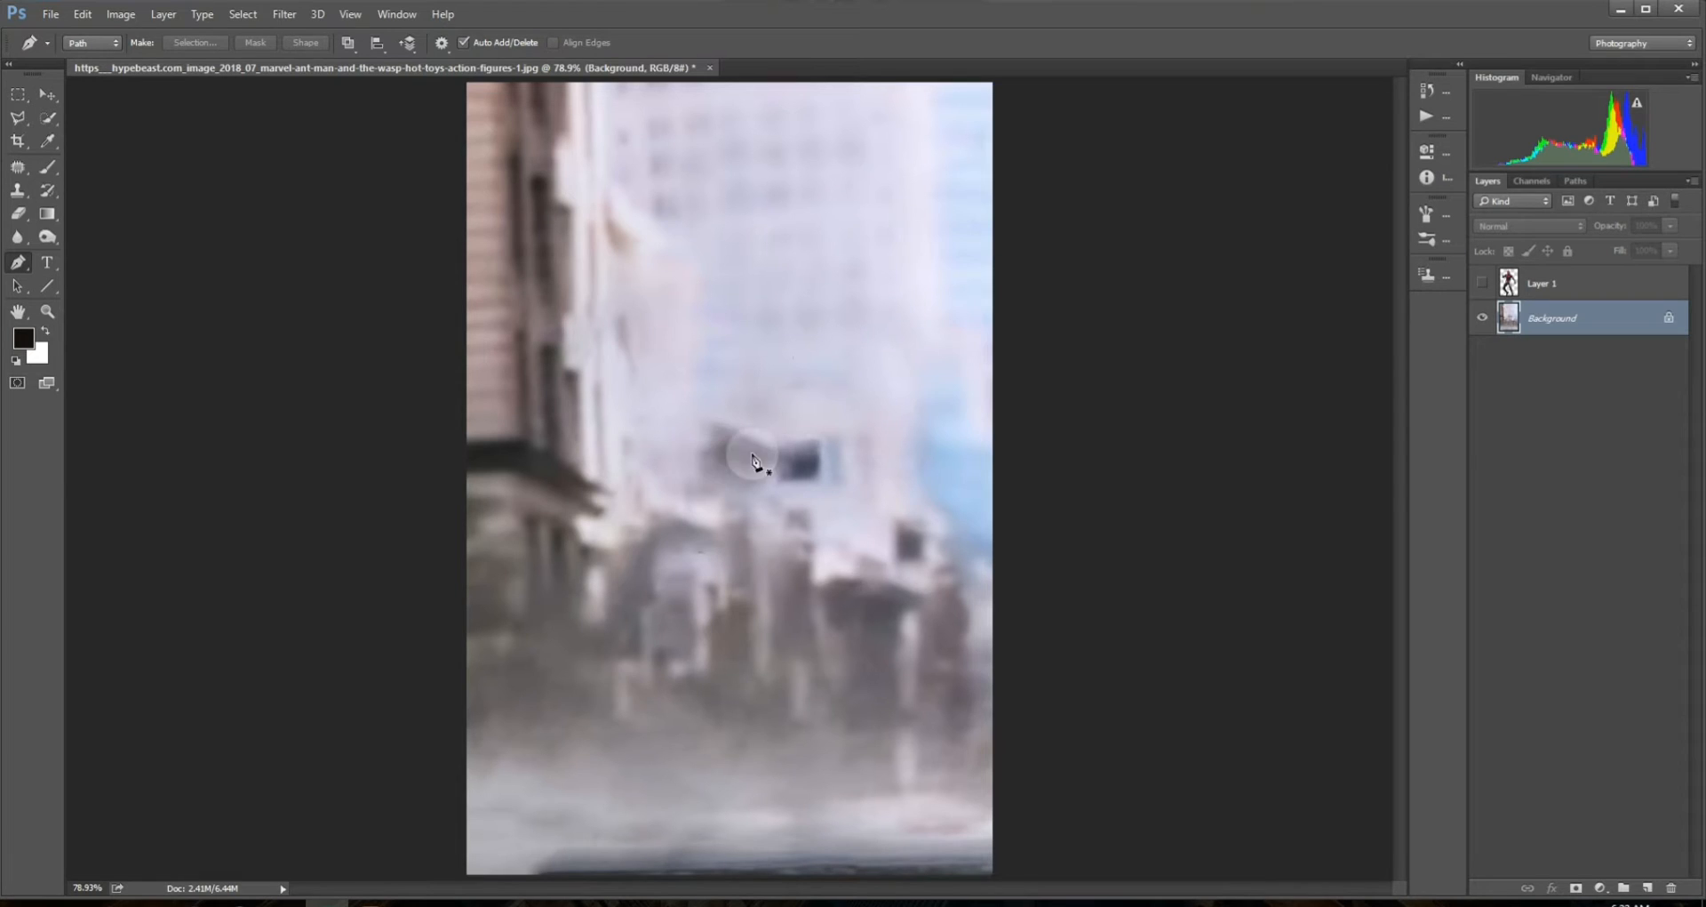
- Toggle Layer 1's visibility to compare the cut-out figure with the filled background
click(1480, 283)
click(1481, 285)
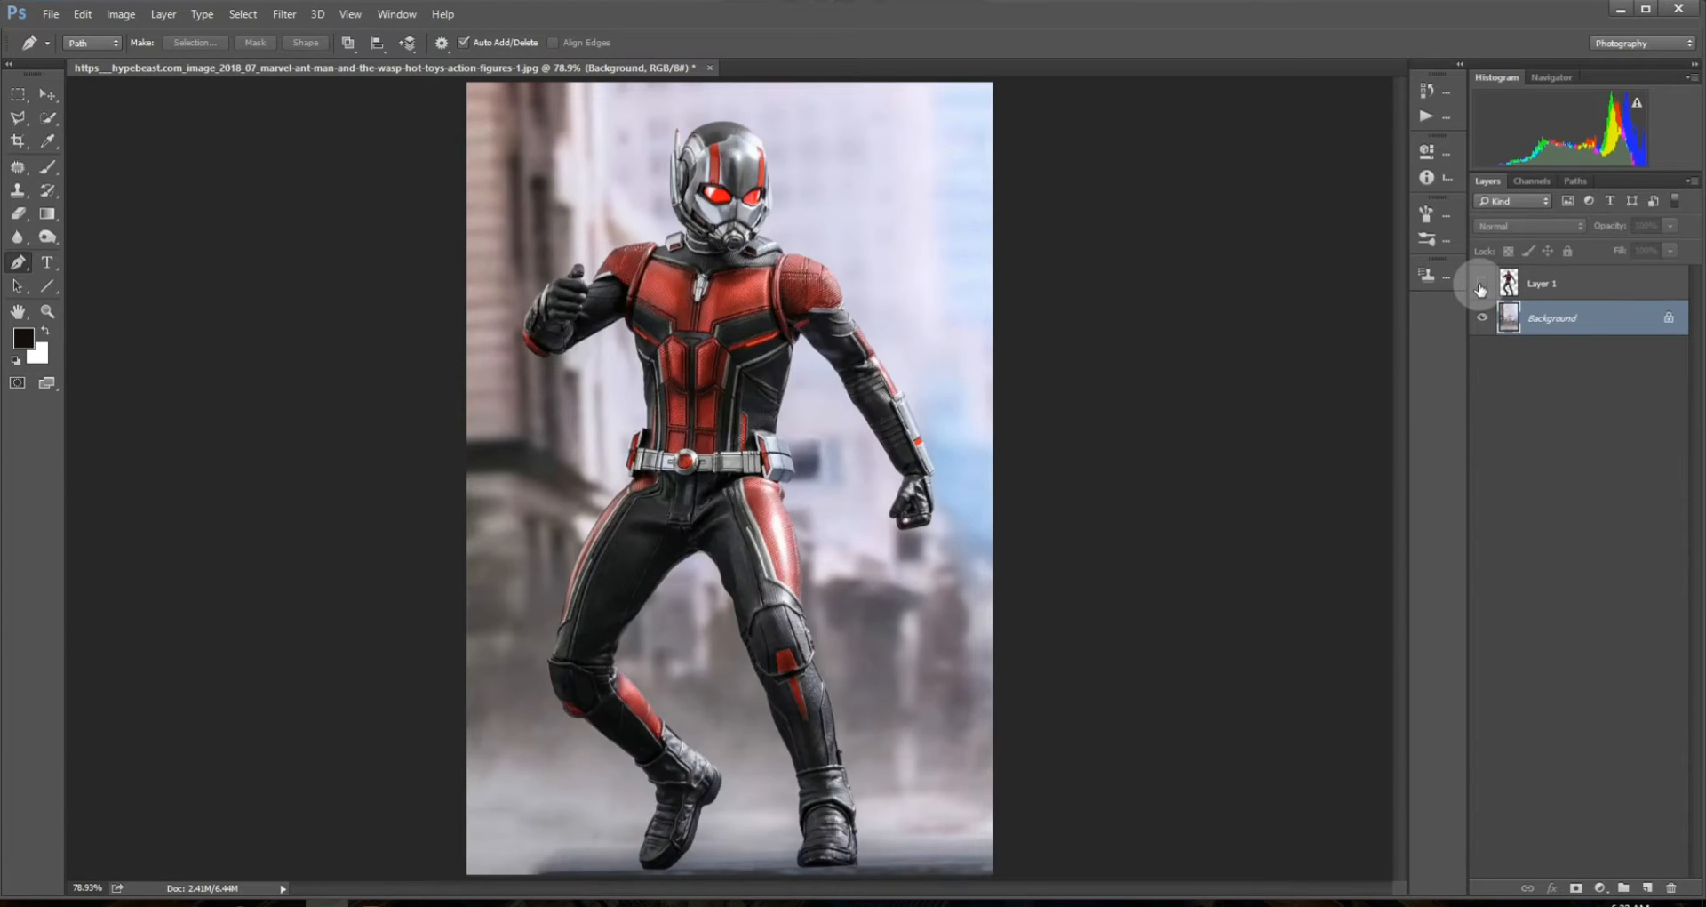
click(1480, 284)
click(1481, 285)
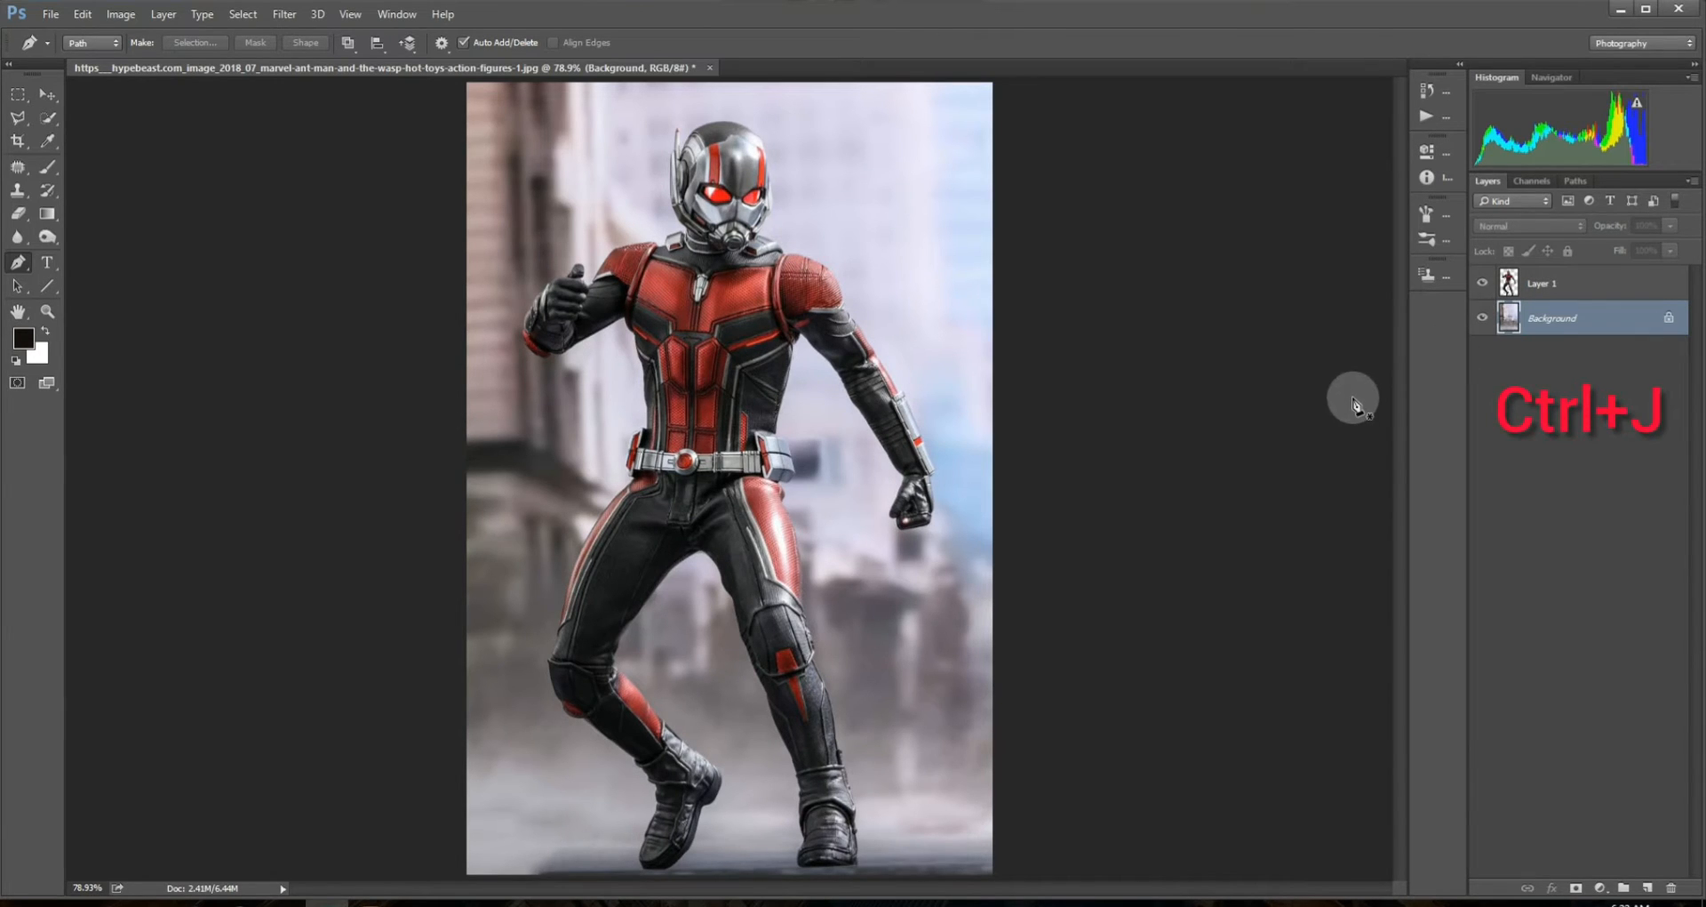
- Try duplicating Layer 1 and enlarging the original figure behind the copy to about 123%, shifted slightly left
click(1564, 288)
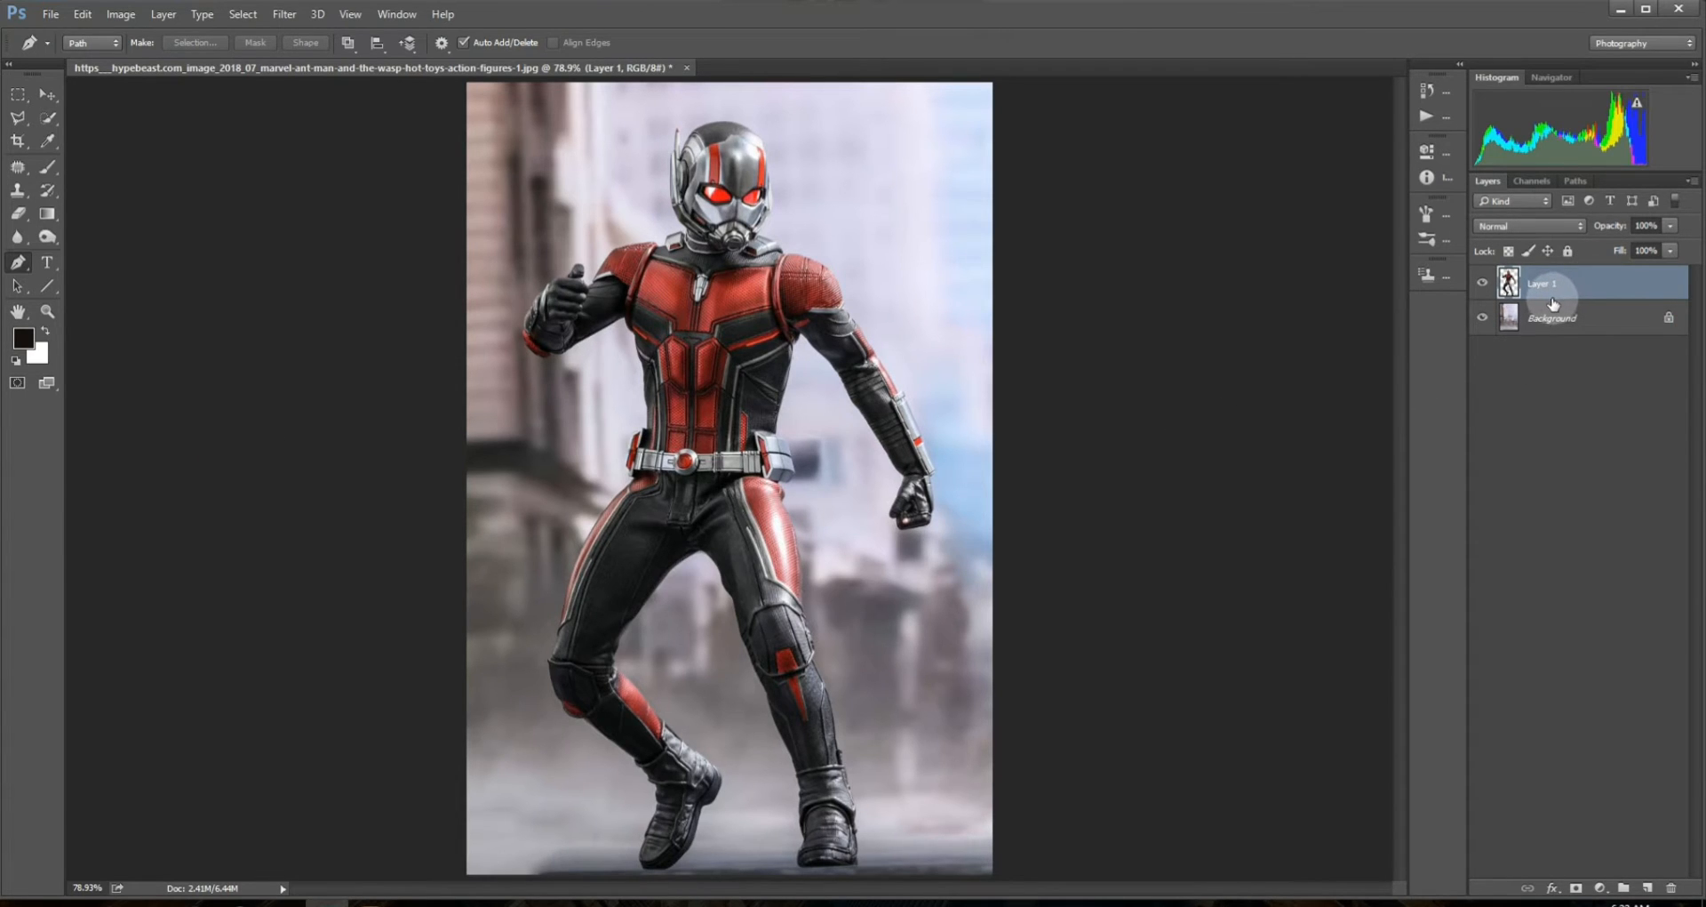
key(ctrl+j)
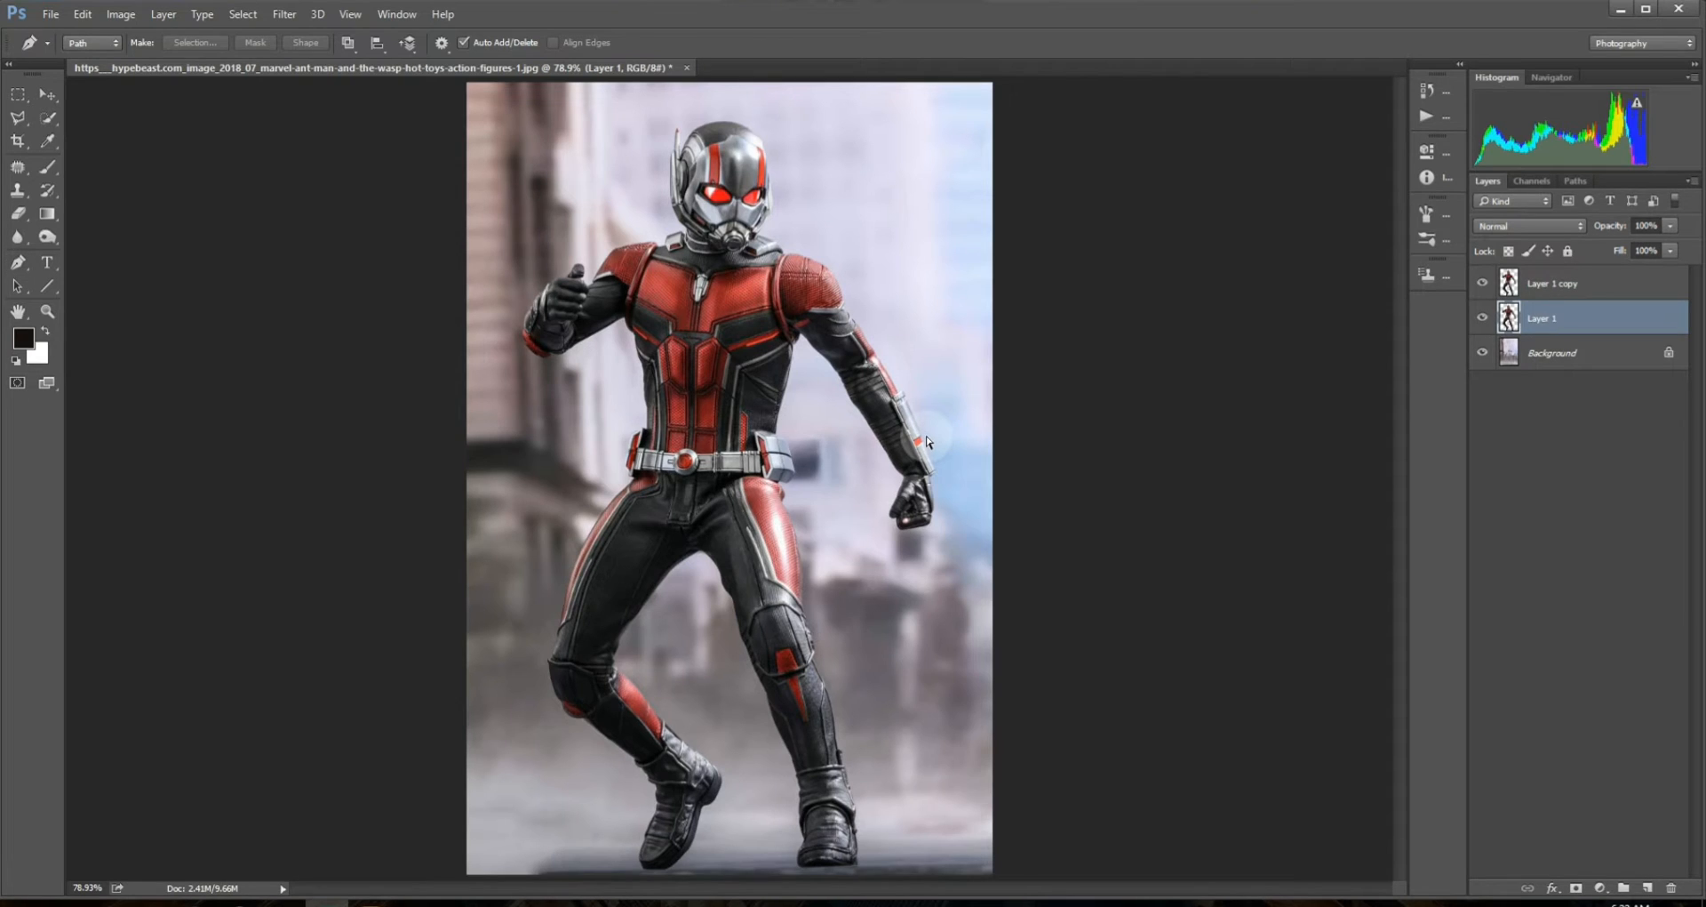
key(ctrl+t)
scroll(892, 282, down, 3)
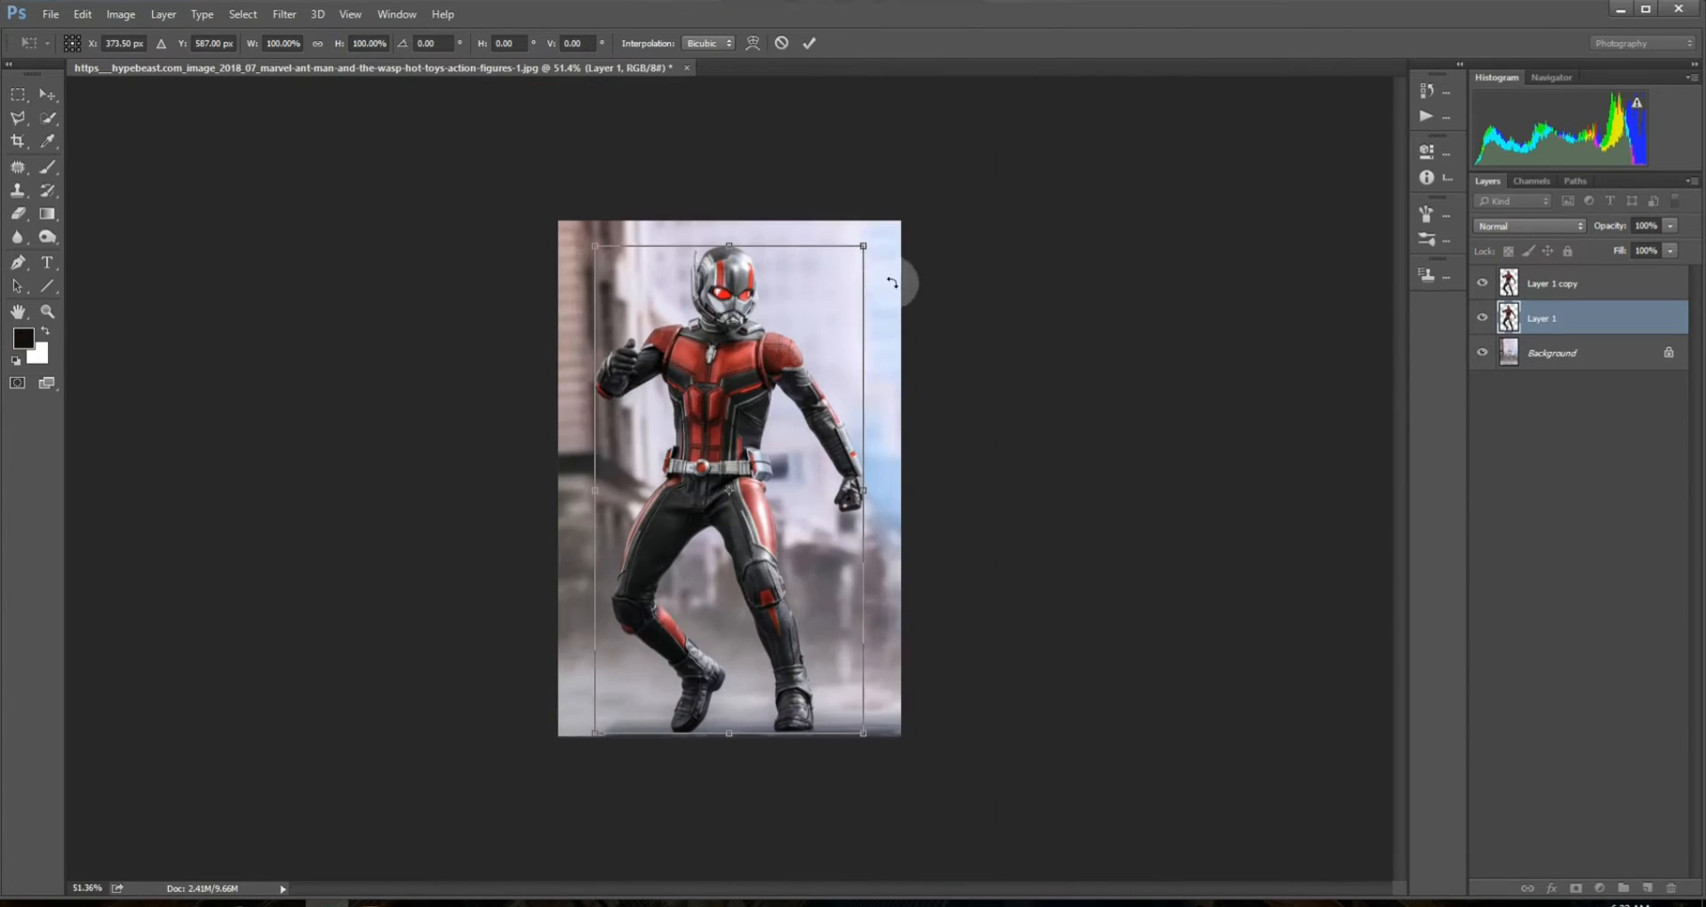
drag(866, 247, 958, 149)
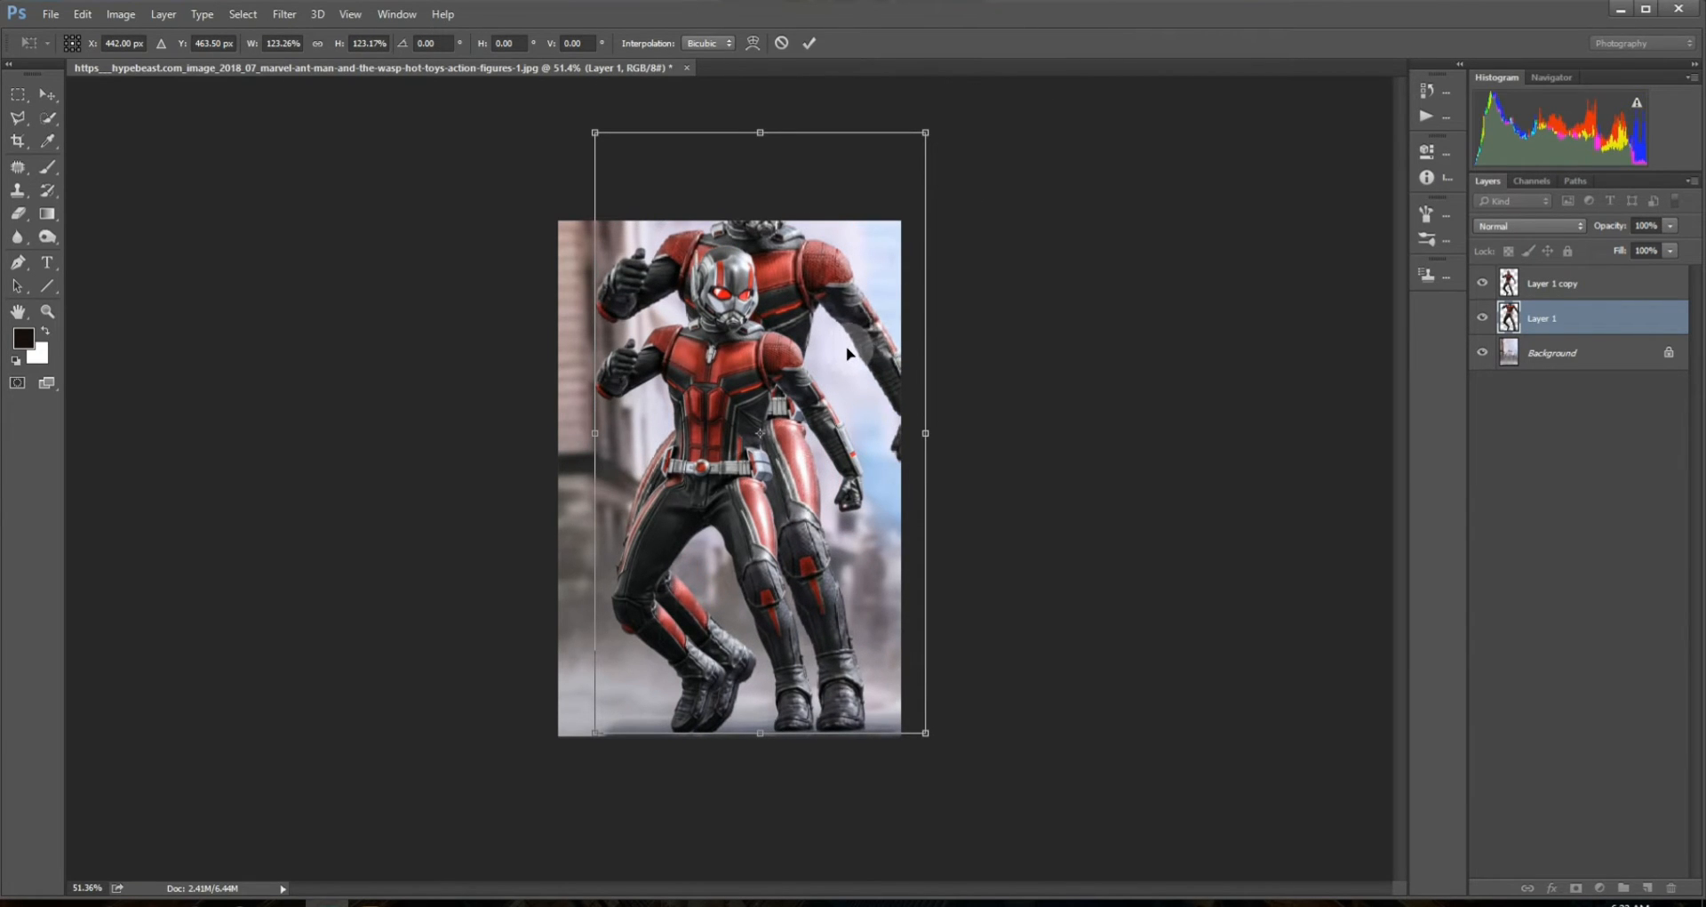
drag(846, 354, 818, 347)
key(Return)
key(p)
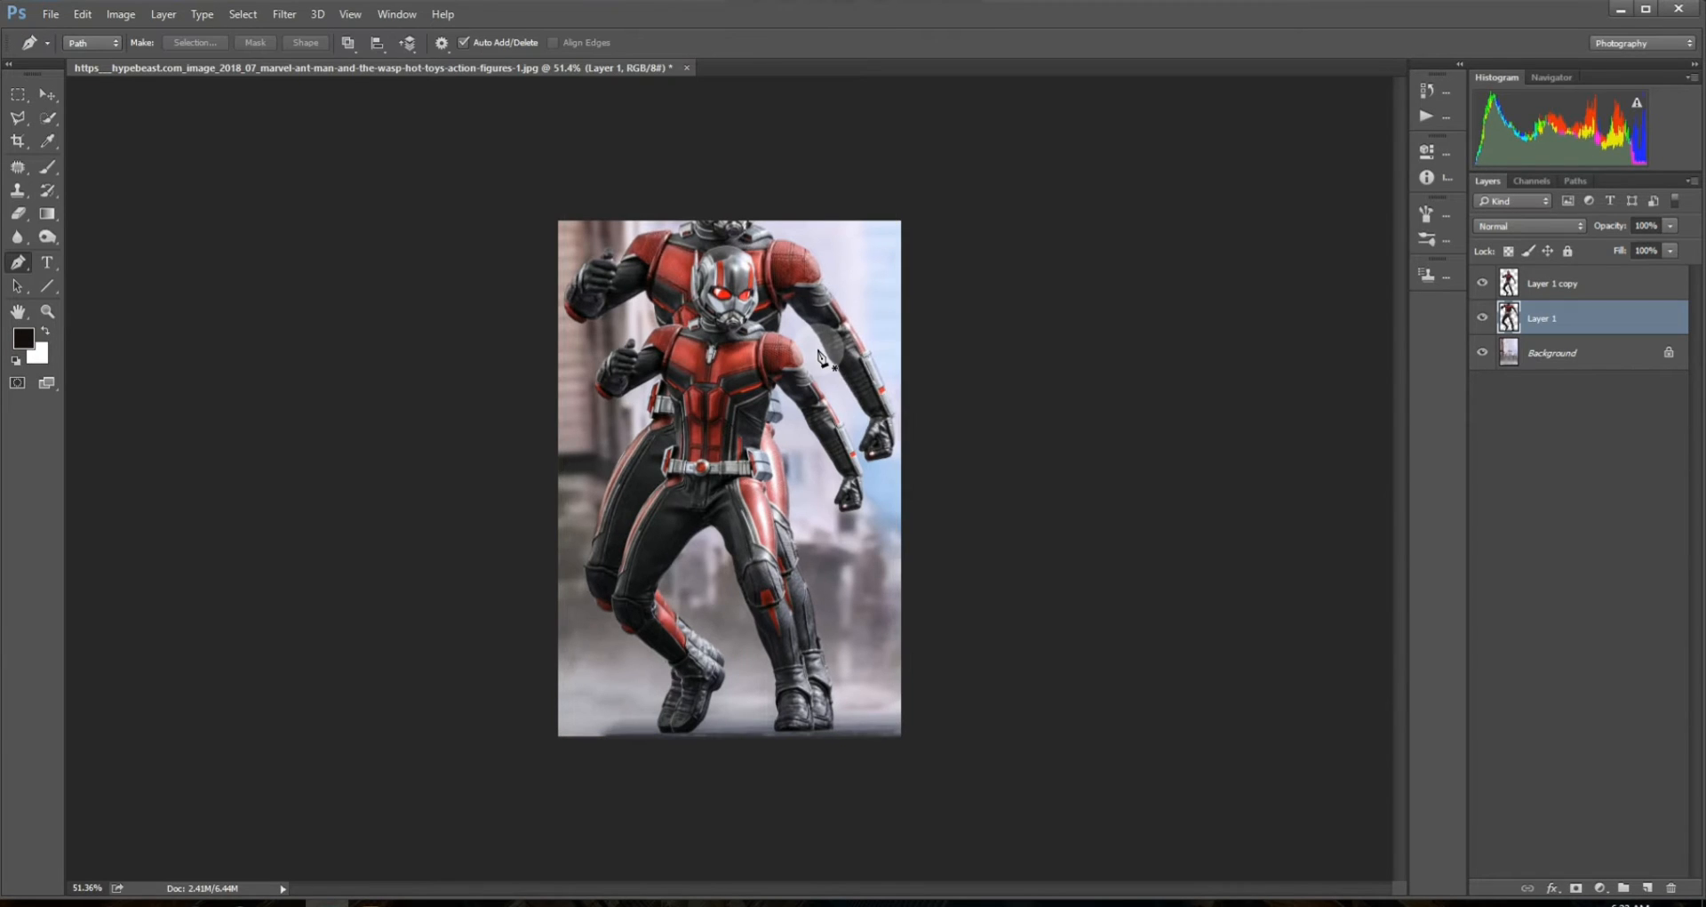
key(ctrl+z)
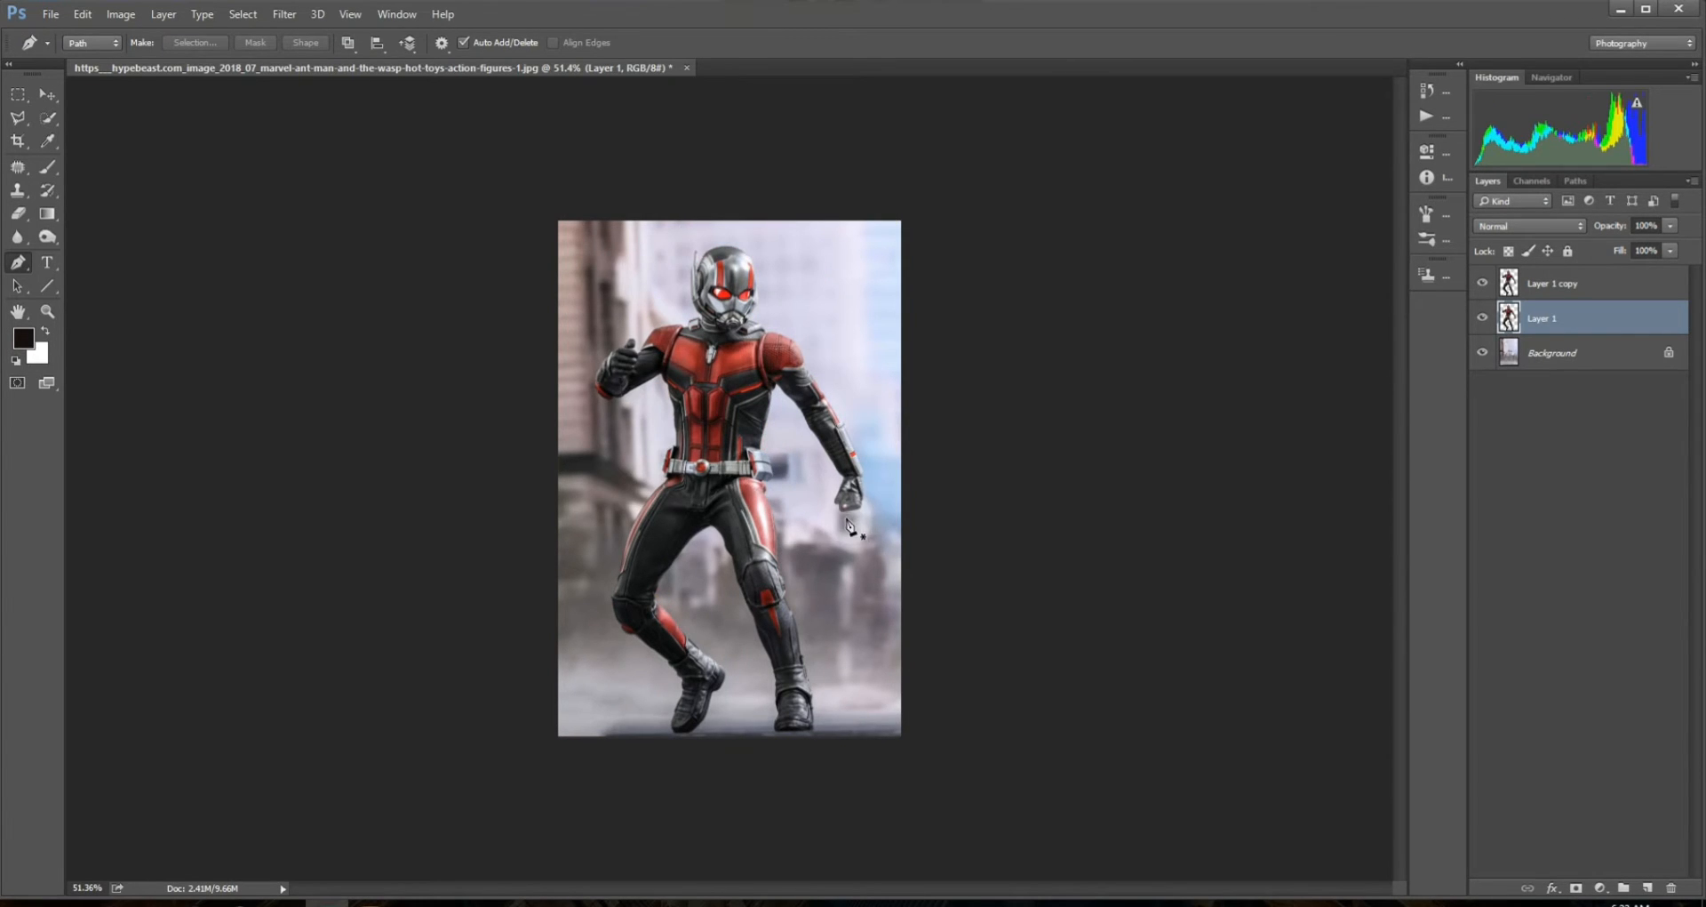
- Make the Background layer active, hide Layer 1, and extend the canvas upward to a height of 1550 pixels
click(1571, 365)
click(1483, 282)
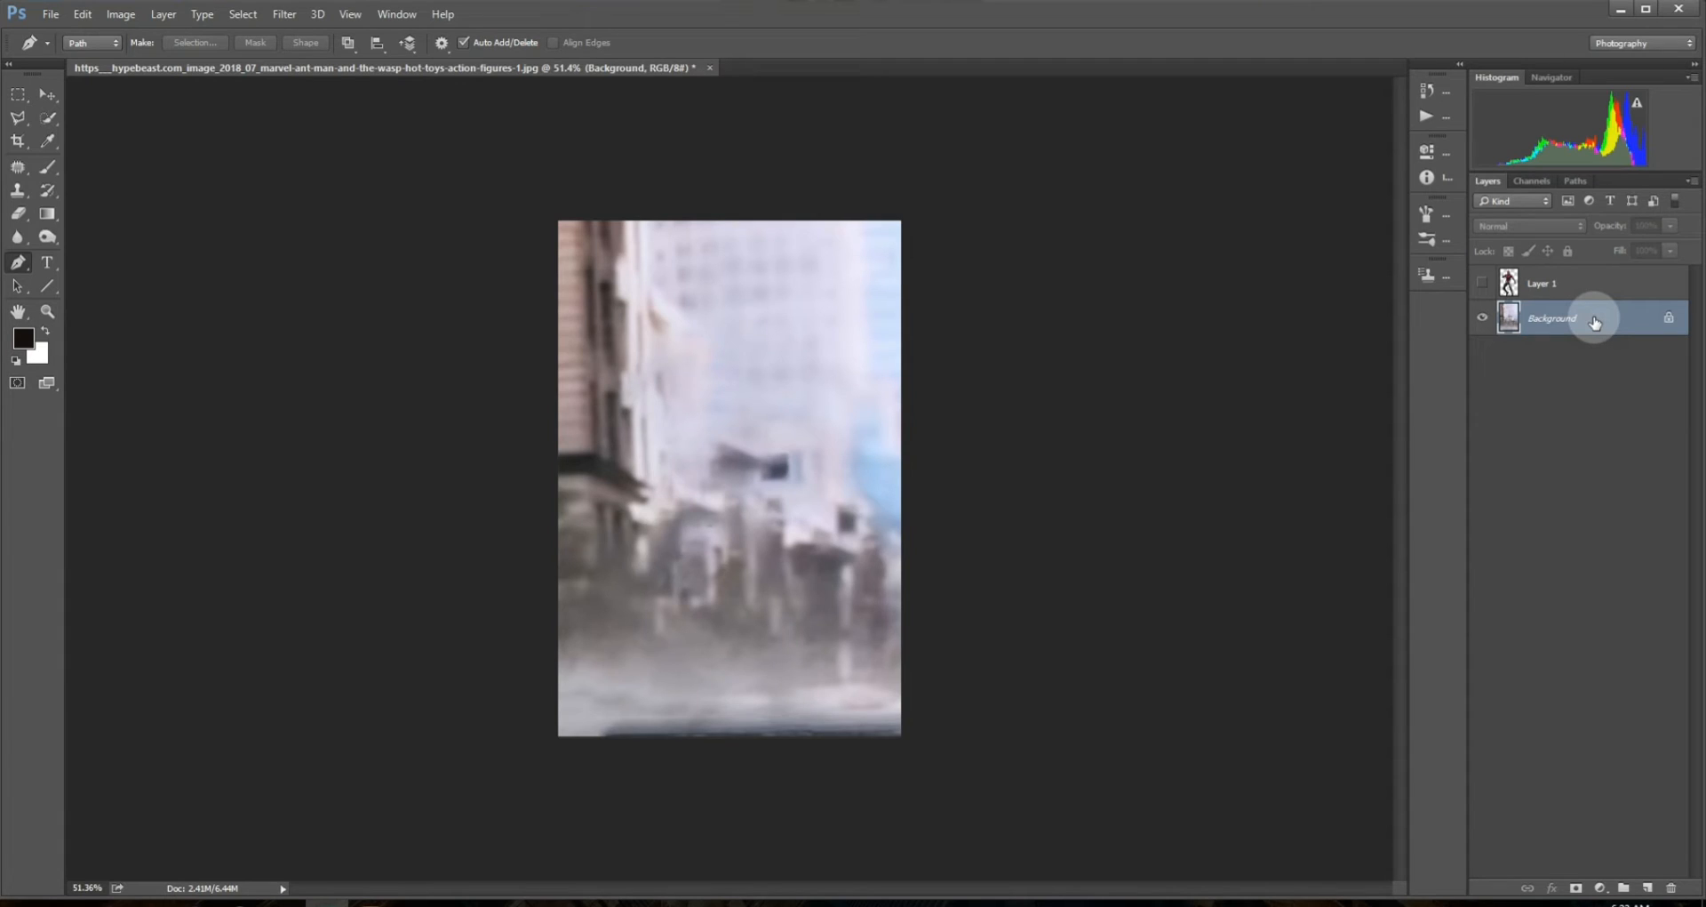
key(v)
click(121, 14)
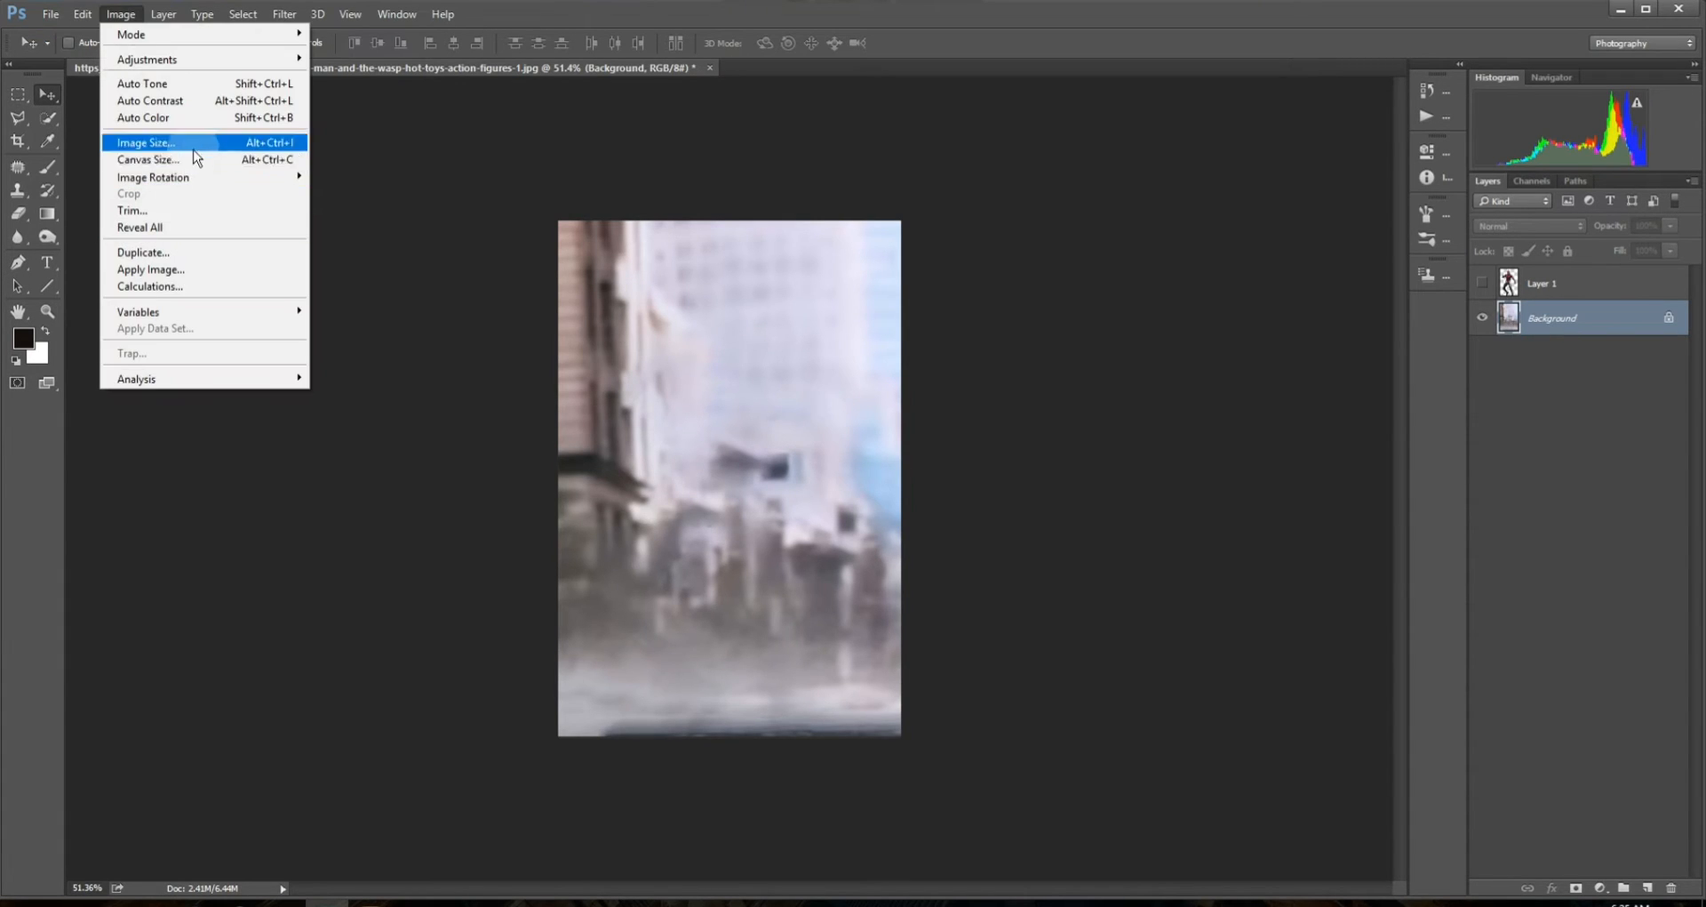
click(142, 171)
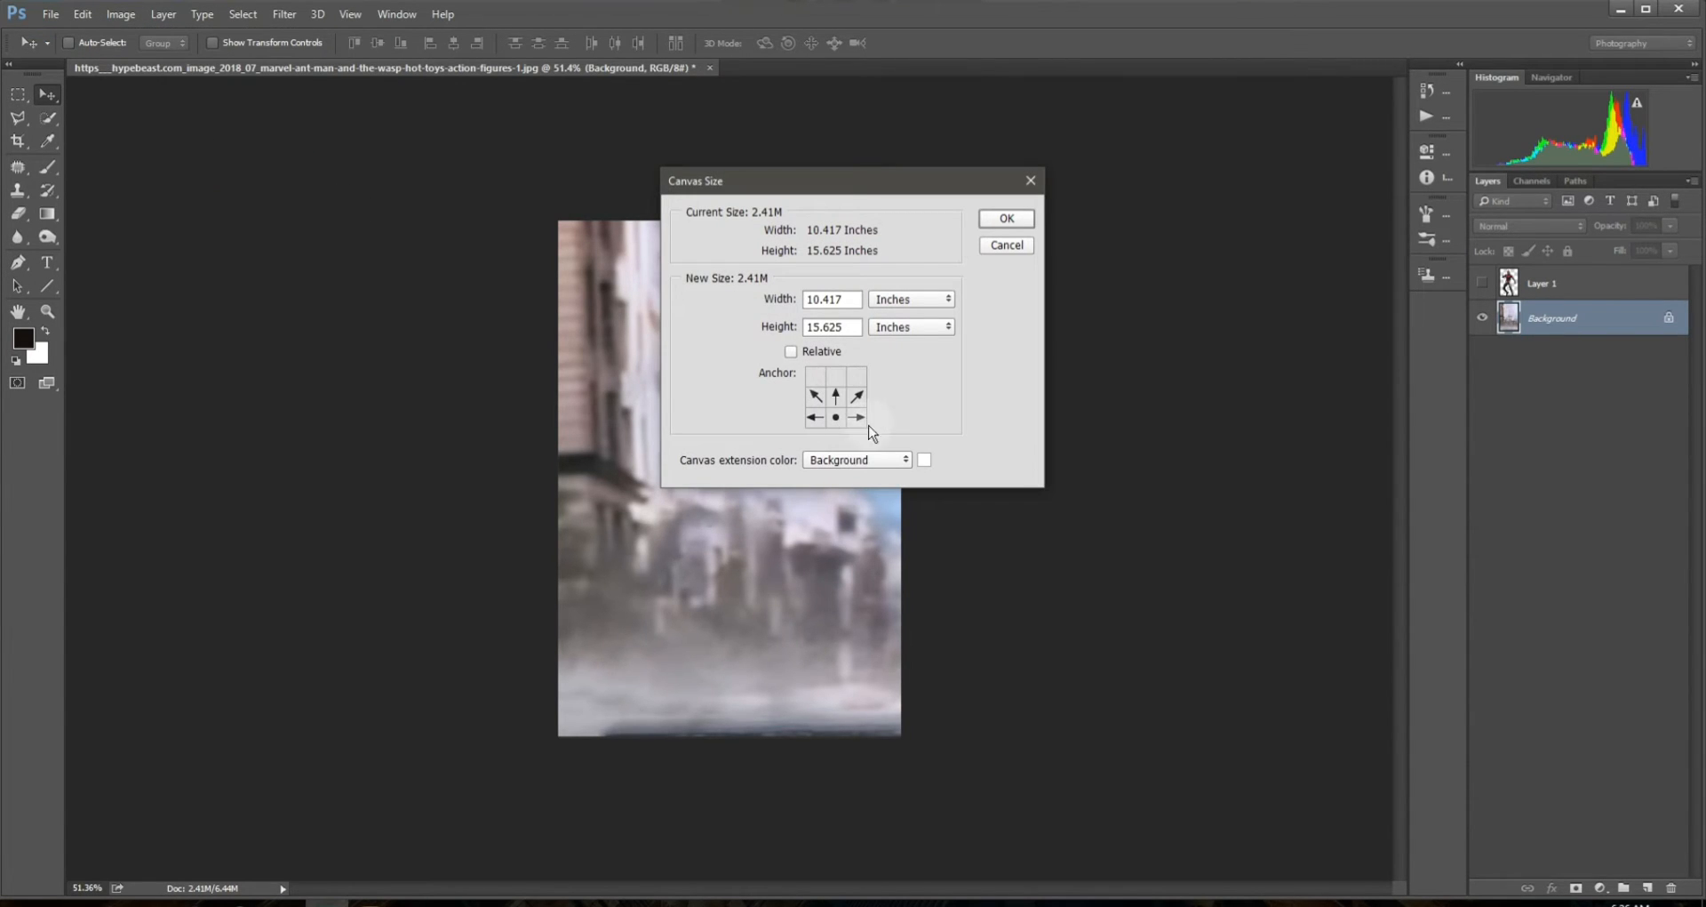
click(911, 326)
click(932, 331)
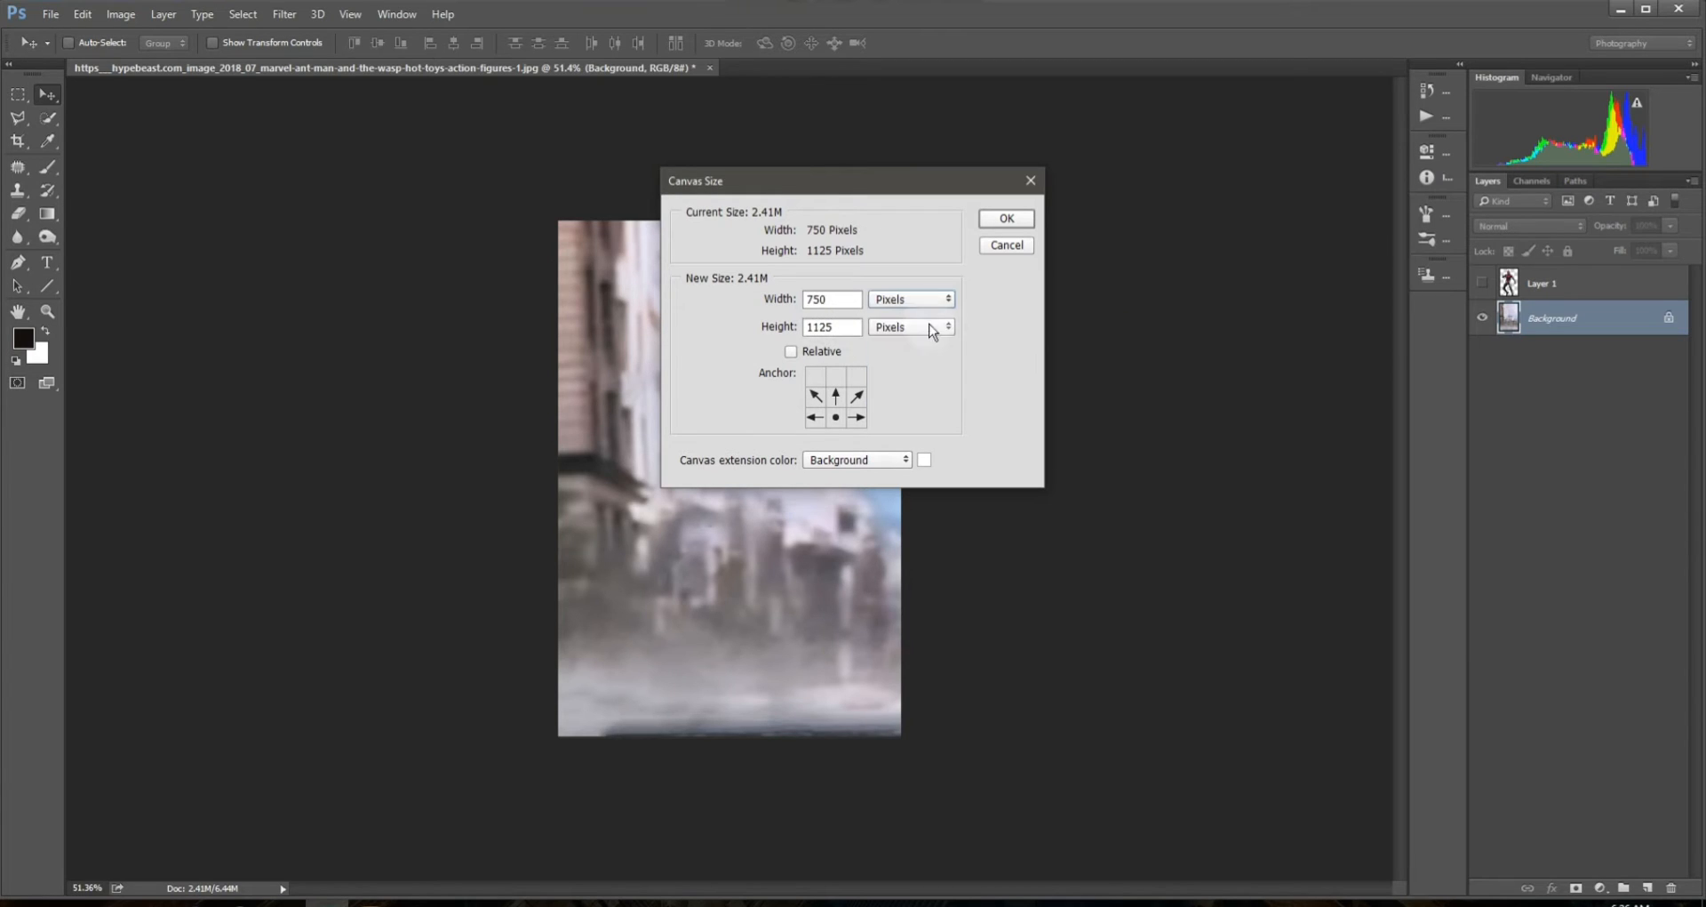
text(1550)
click(1007, 218)
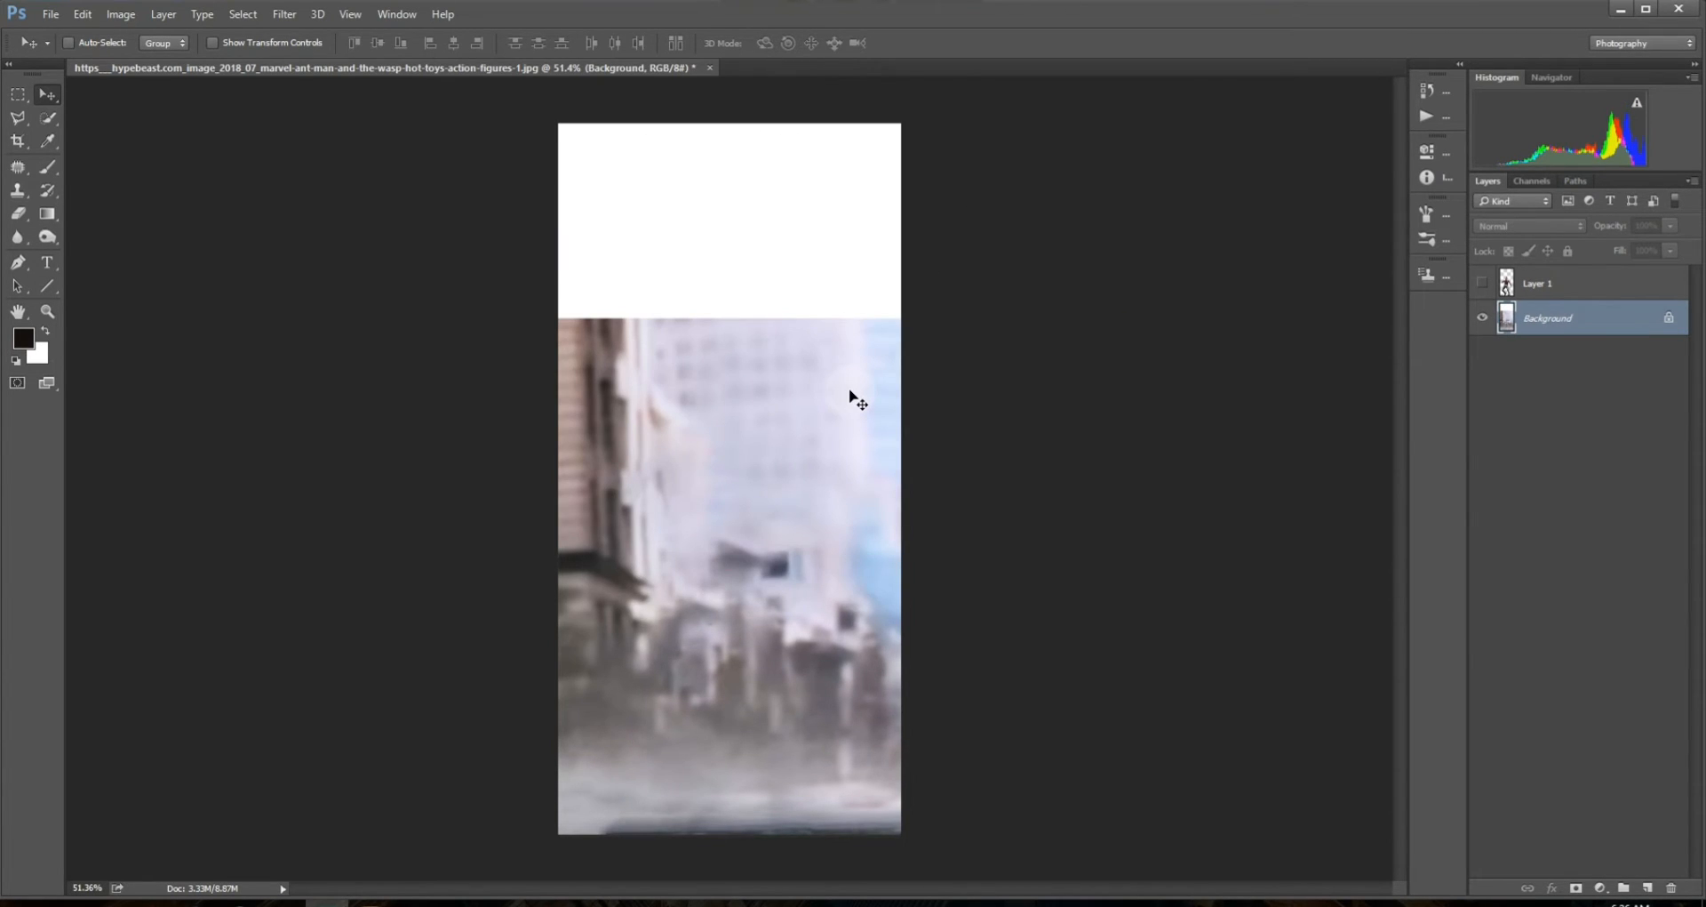
click(1053, 491)
- Select the white strip above the photo with a slight overlap, fill it using Content-Aware with Color Adaptation at 100% opacity, and deselect
click(18, 95)
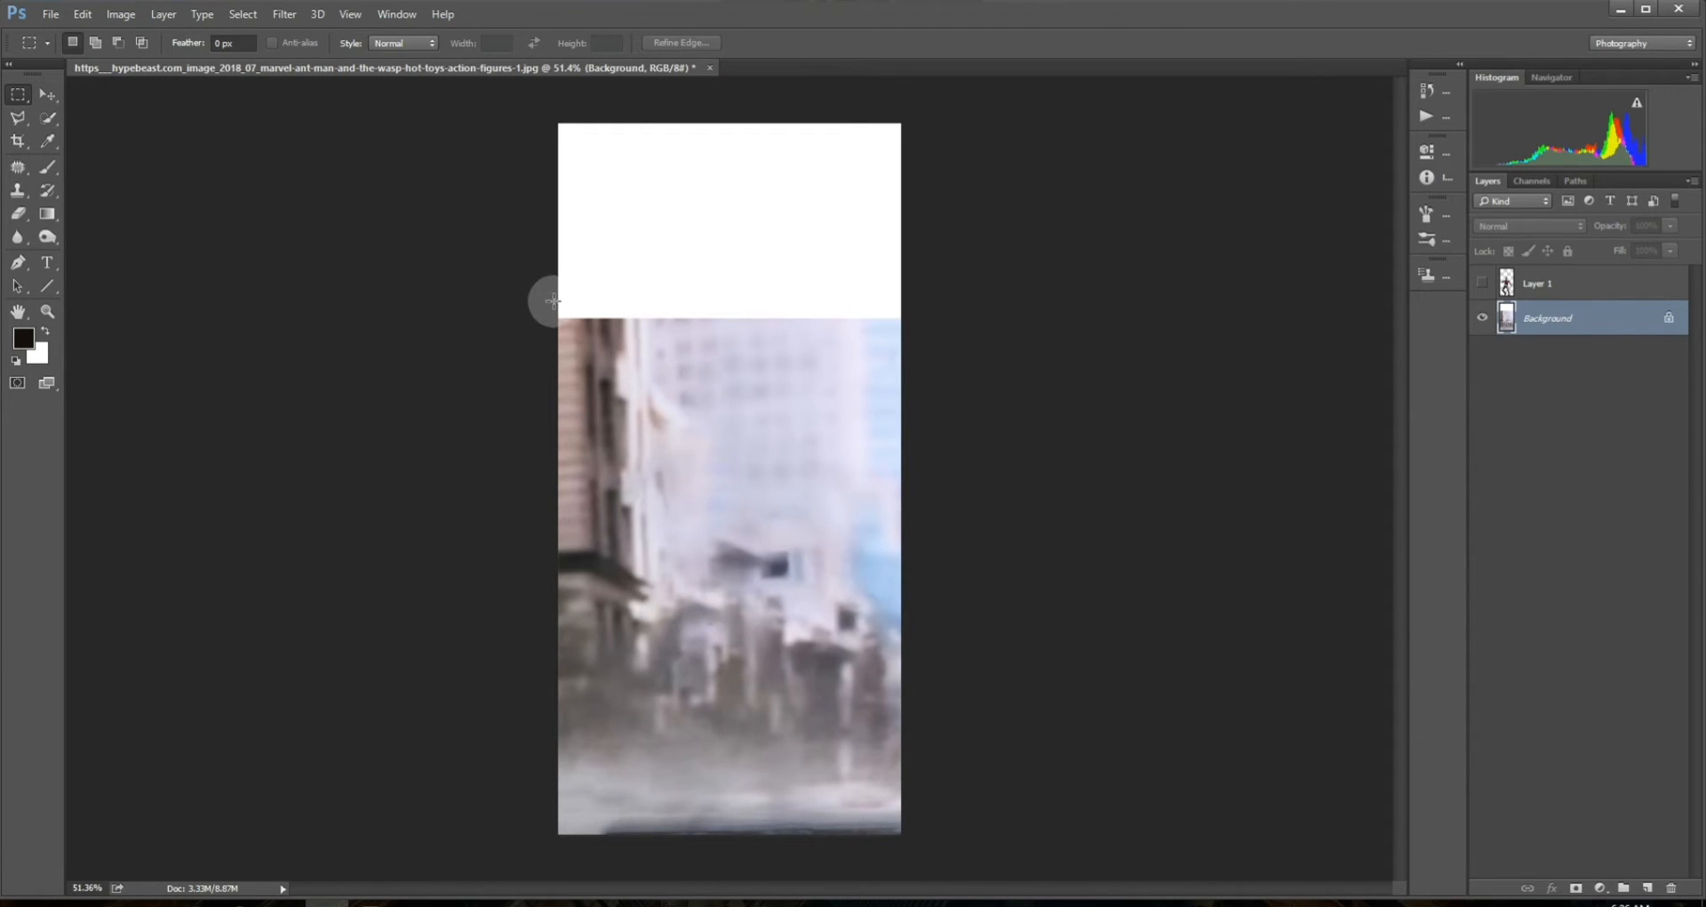
drag(558, 124, 919, 333)
click(82, 15)
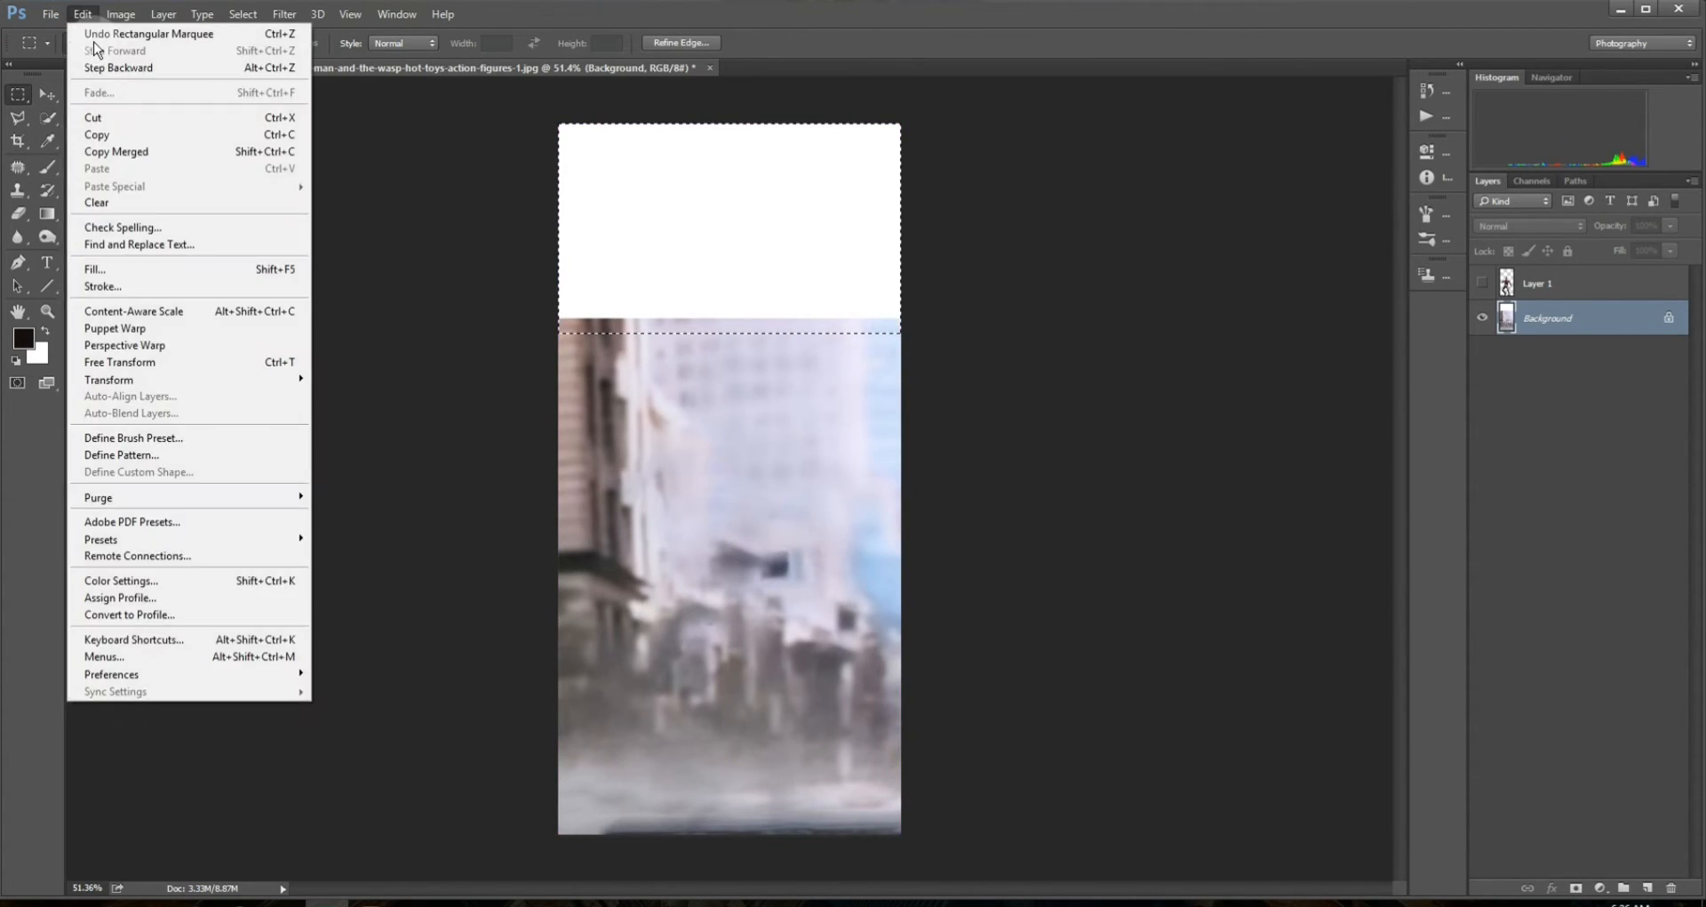
click(181, 268)
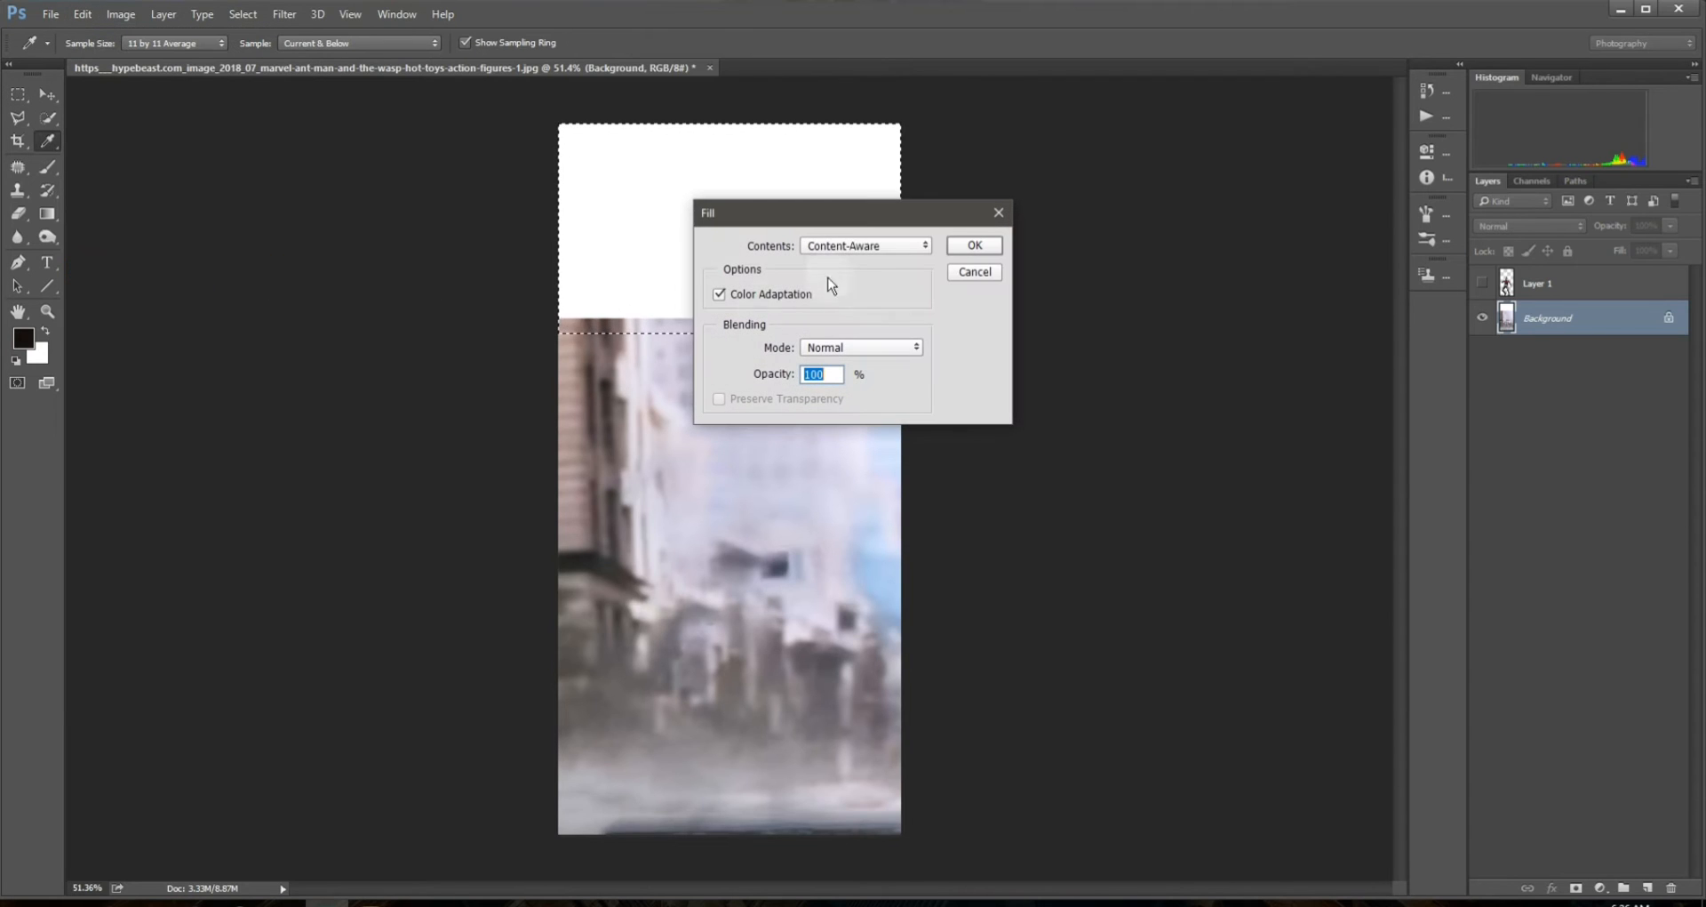
click(895, 248)
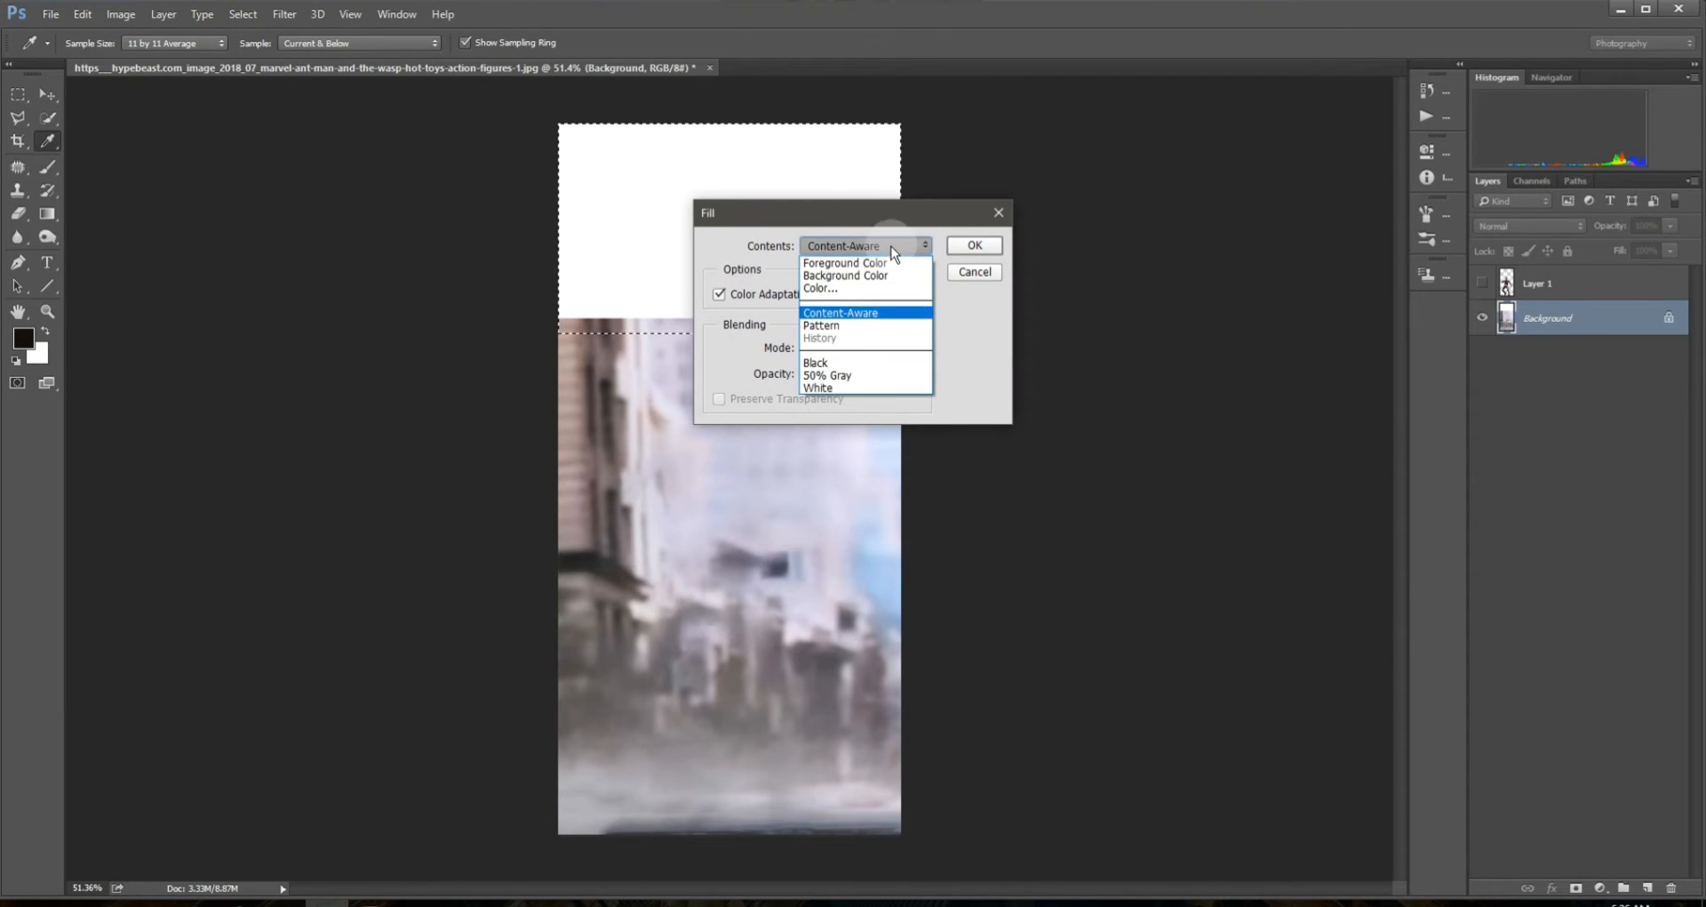
click(896, 315)
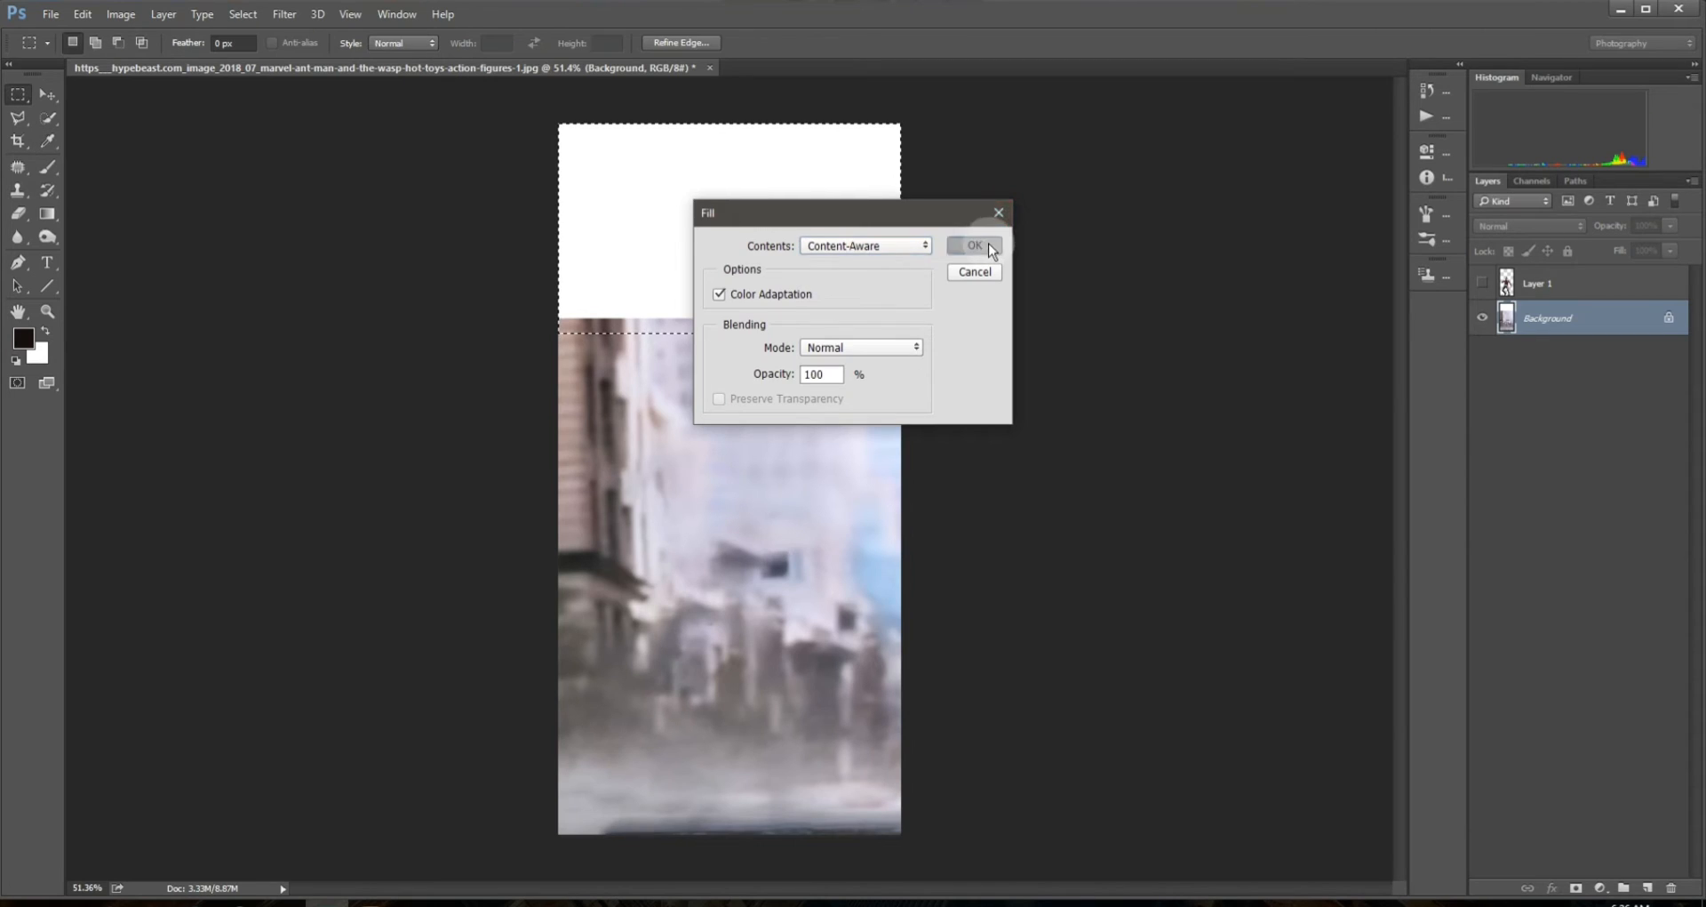
click(978, 245)
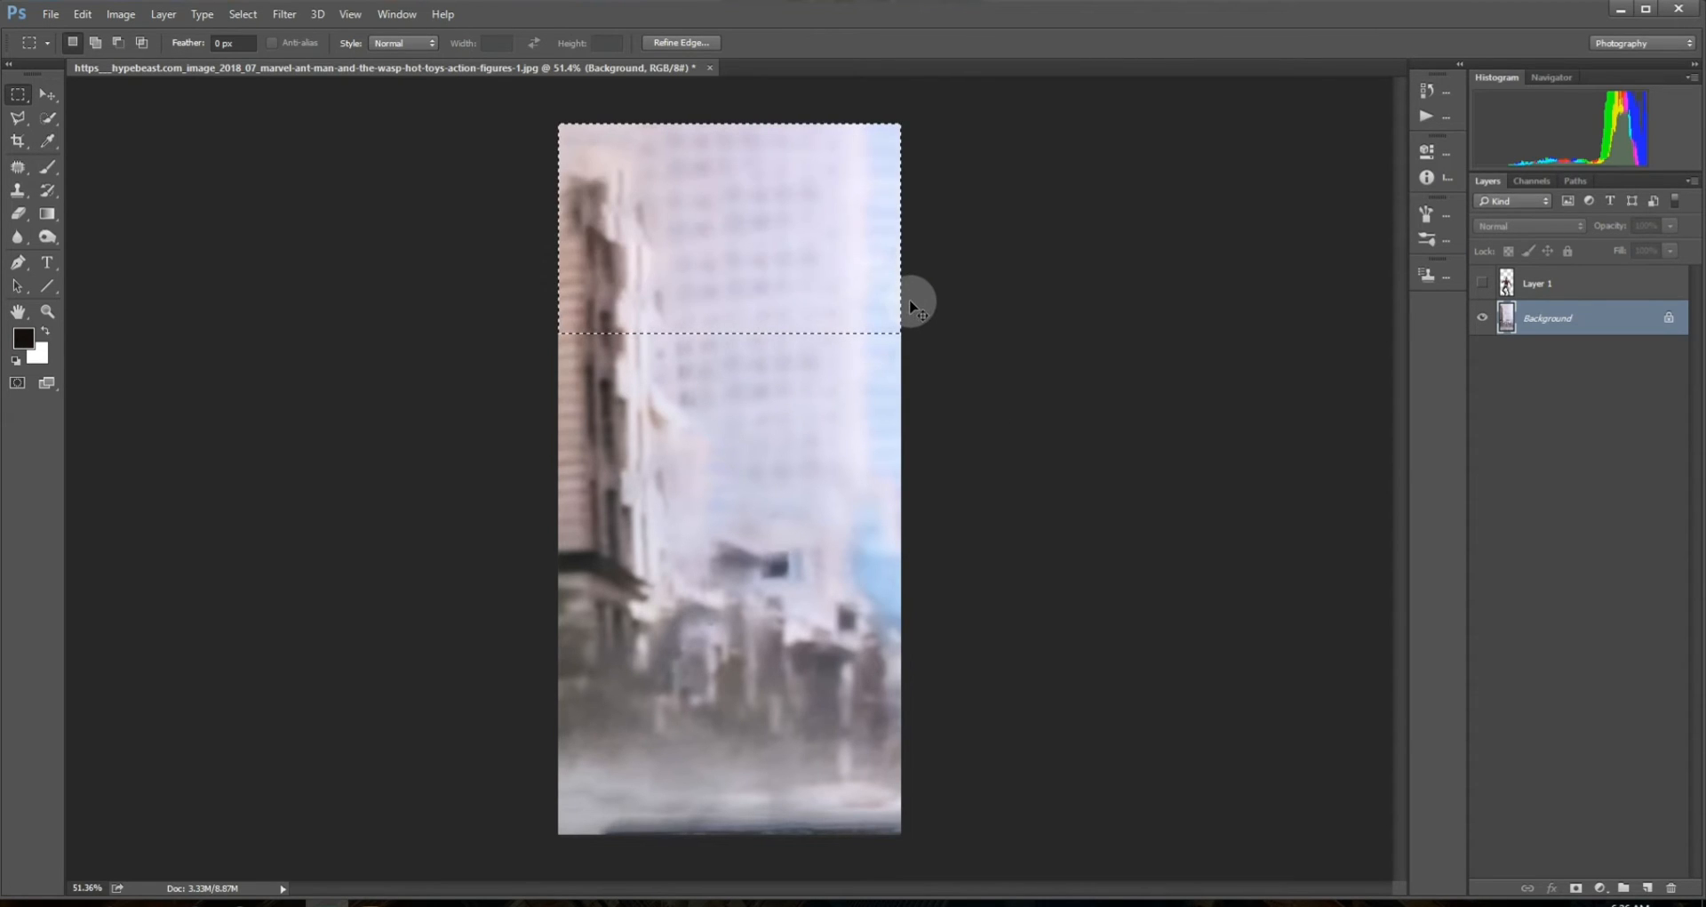
click(909, 298)
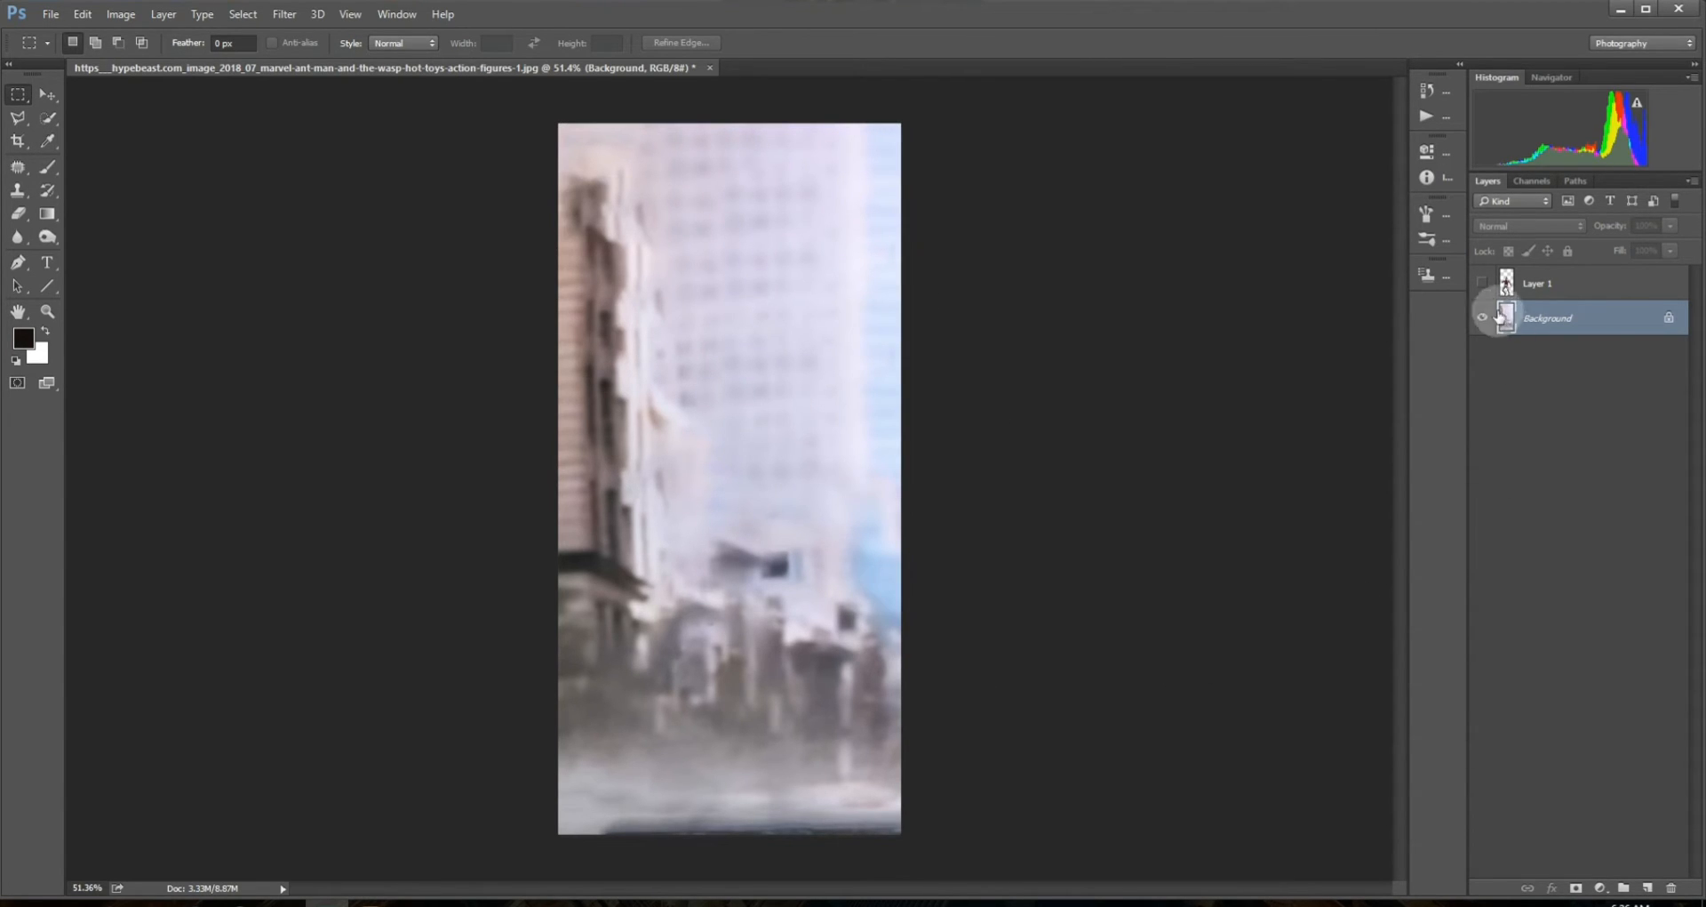
- Show Layer 1 again and duplicate it
click(1483, 283)
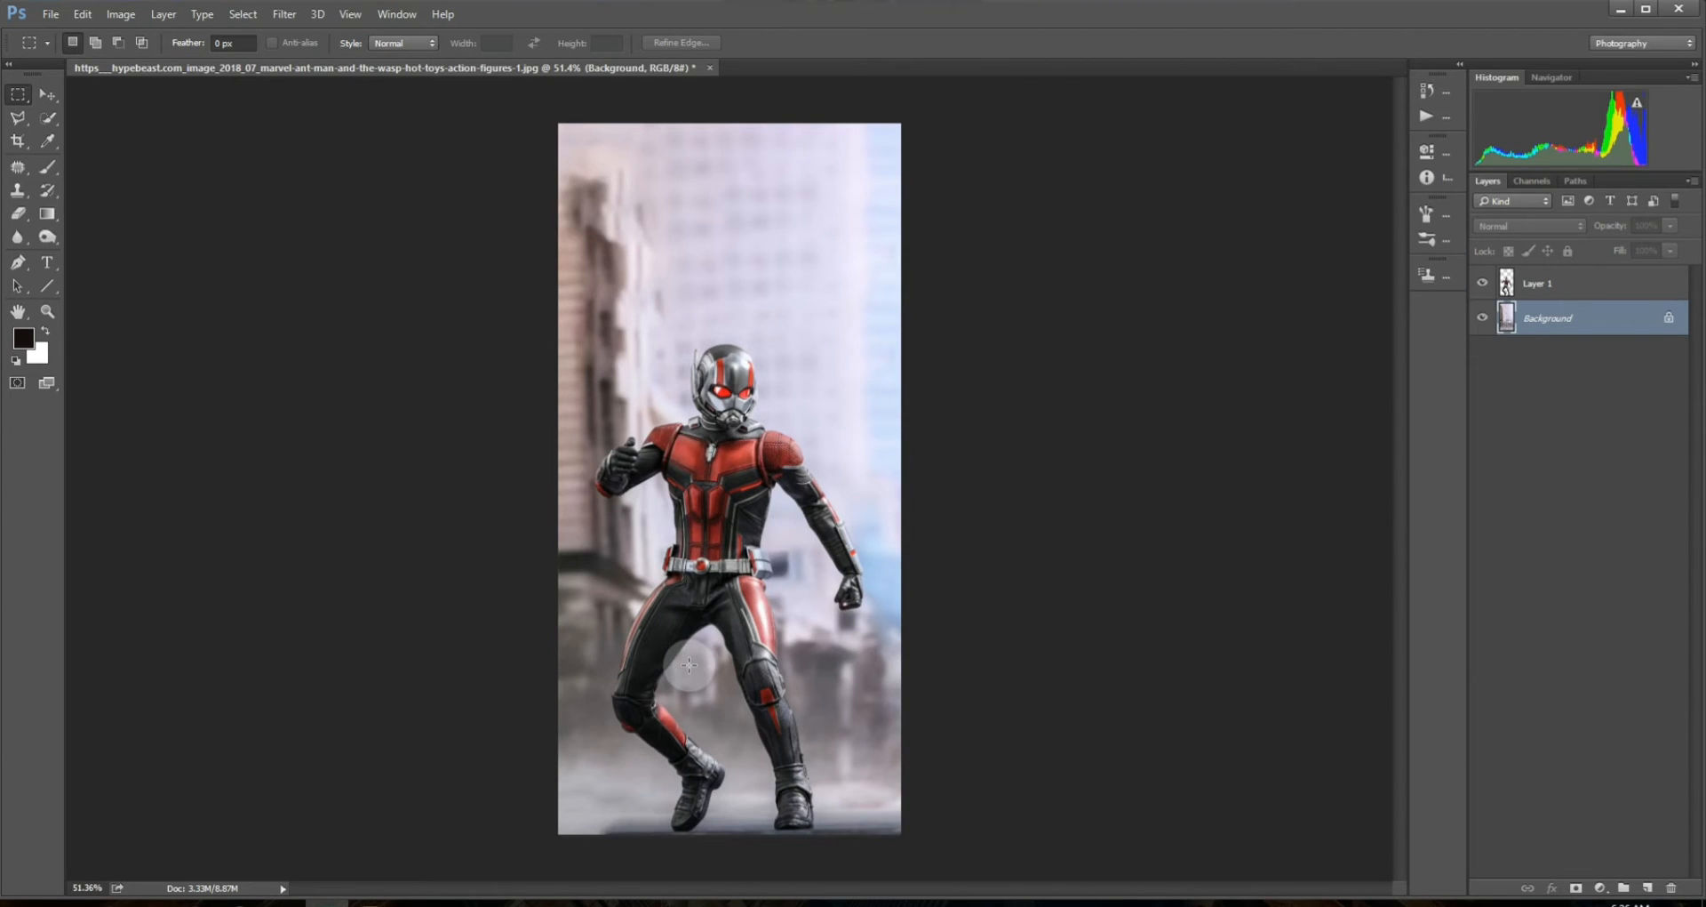
click(1636, 283)
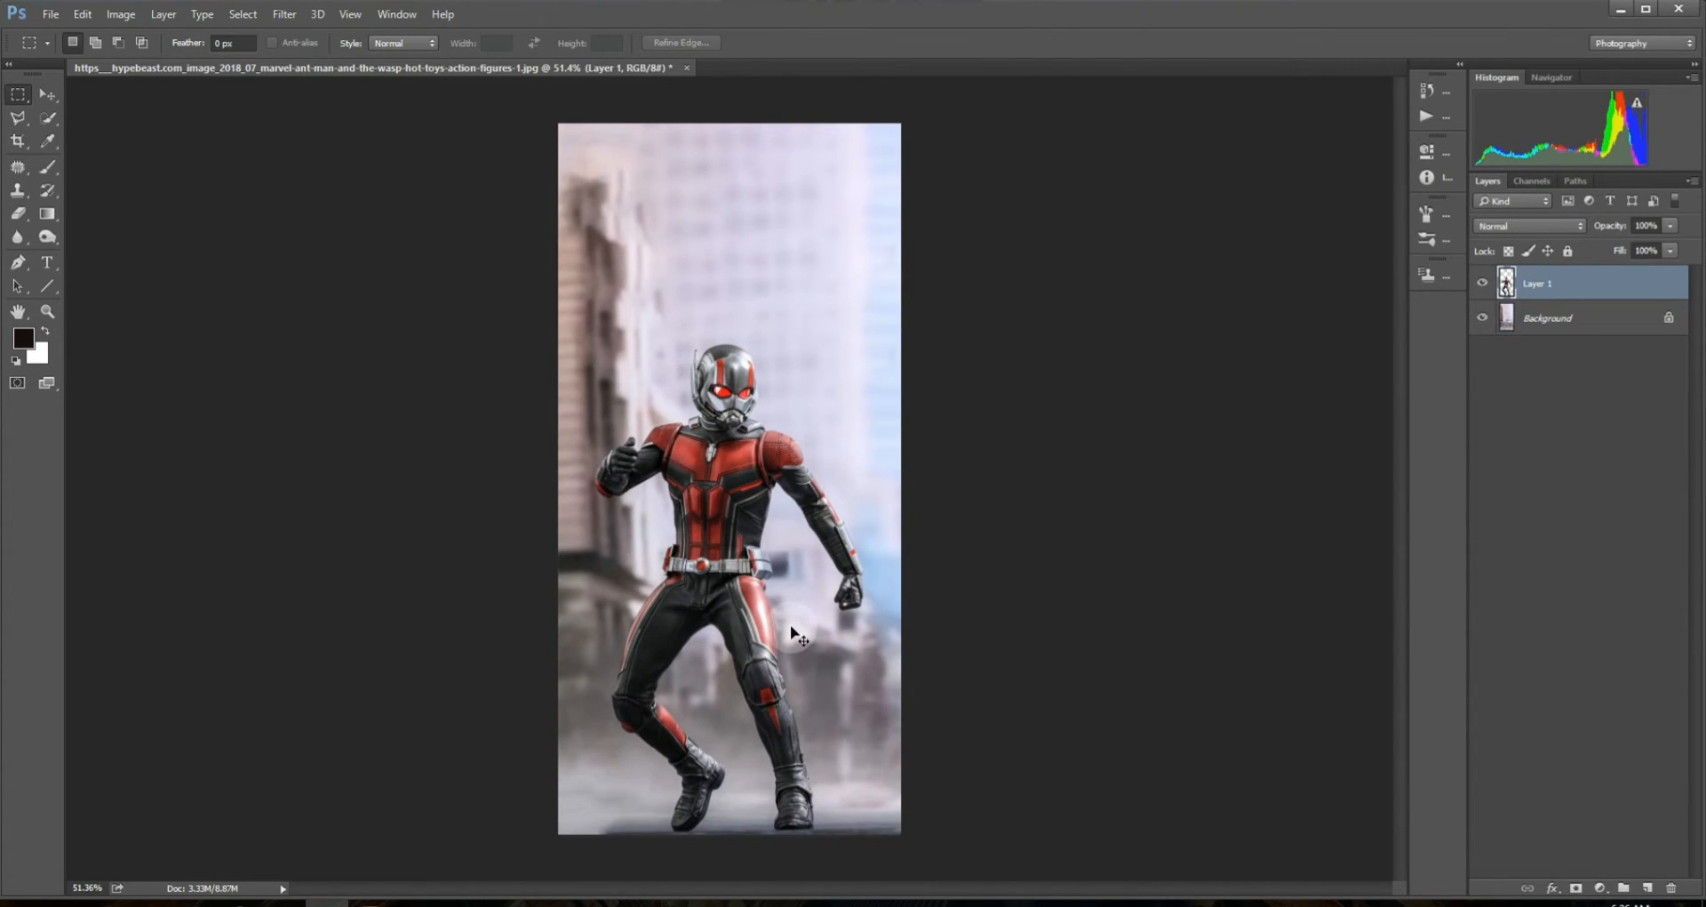
key(ctrl+j)
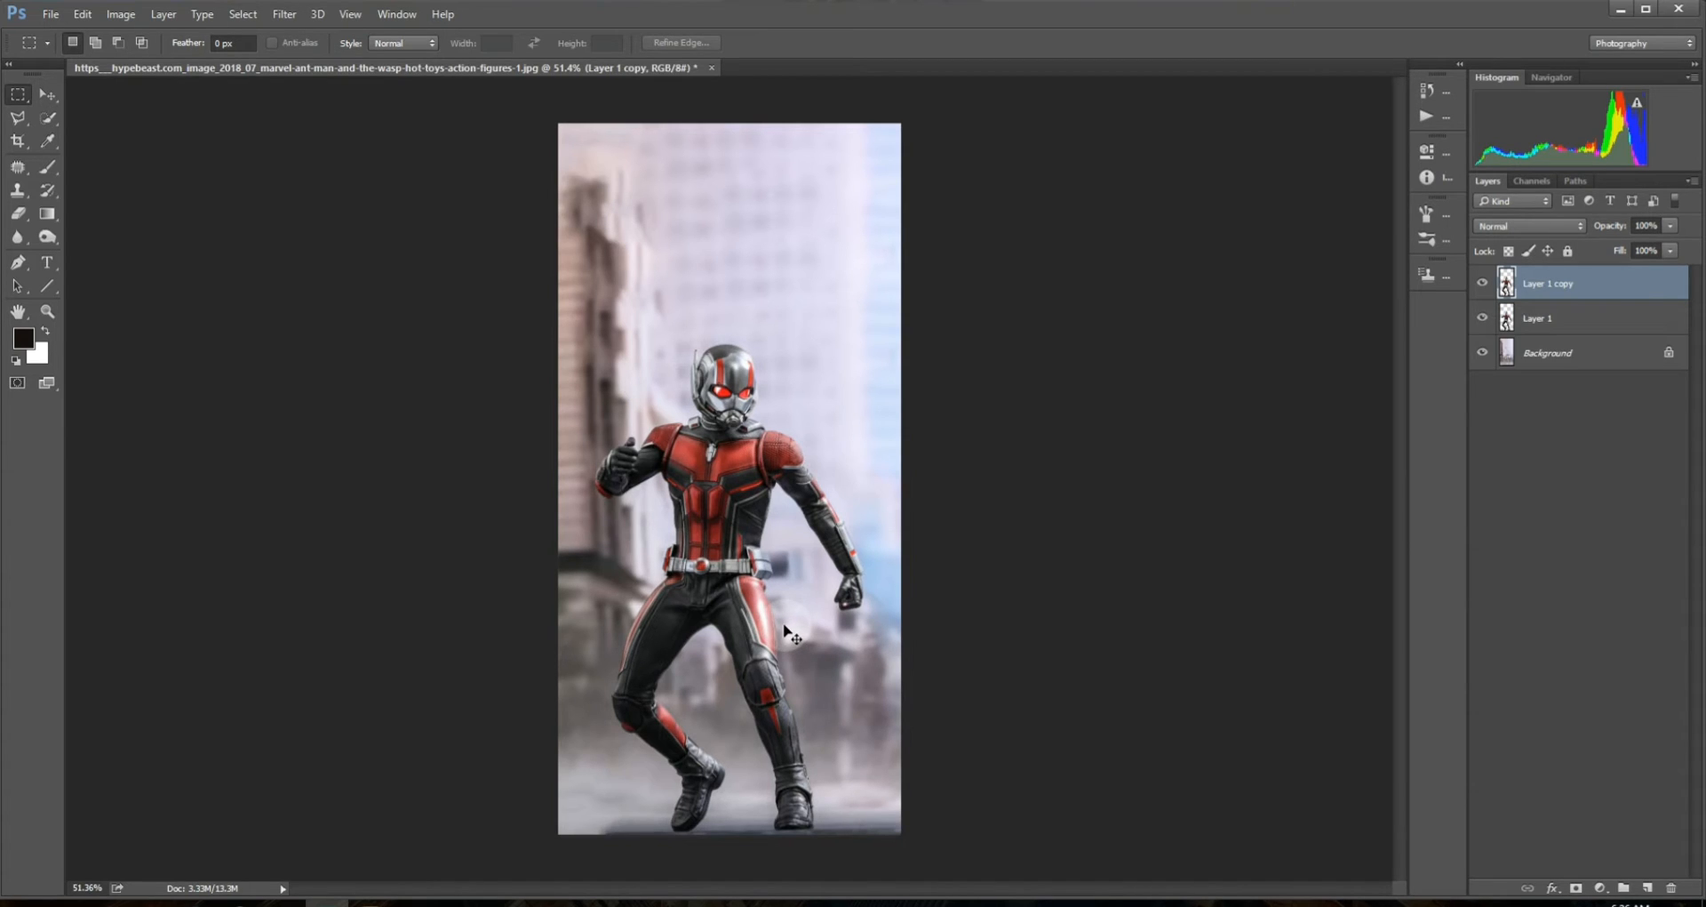
- Scale the original Layer 1 figure up to about 148% and shift it left so it stands behind the smaller copy
click(1547, 320)
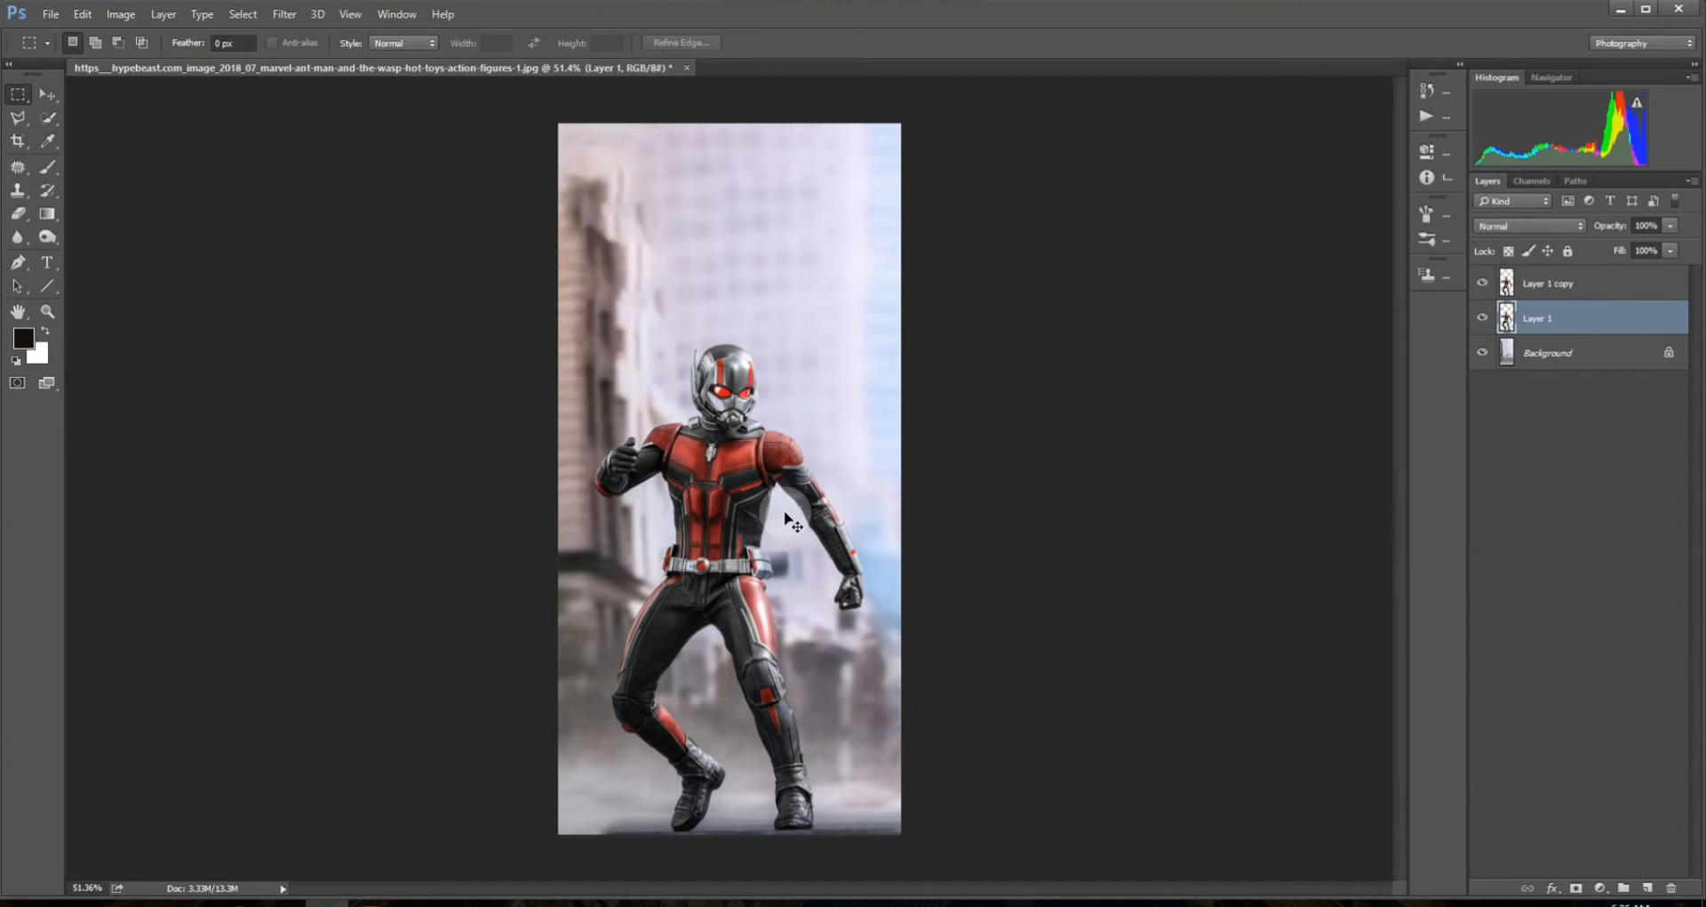
key(ctrl+t)
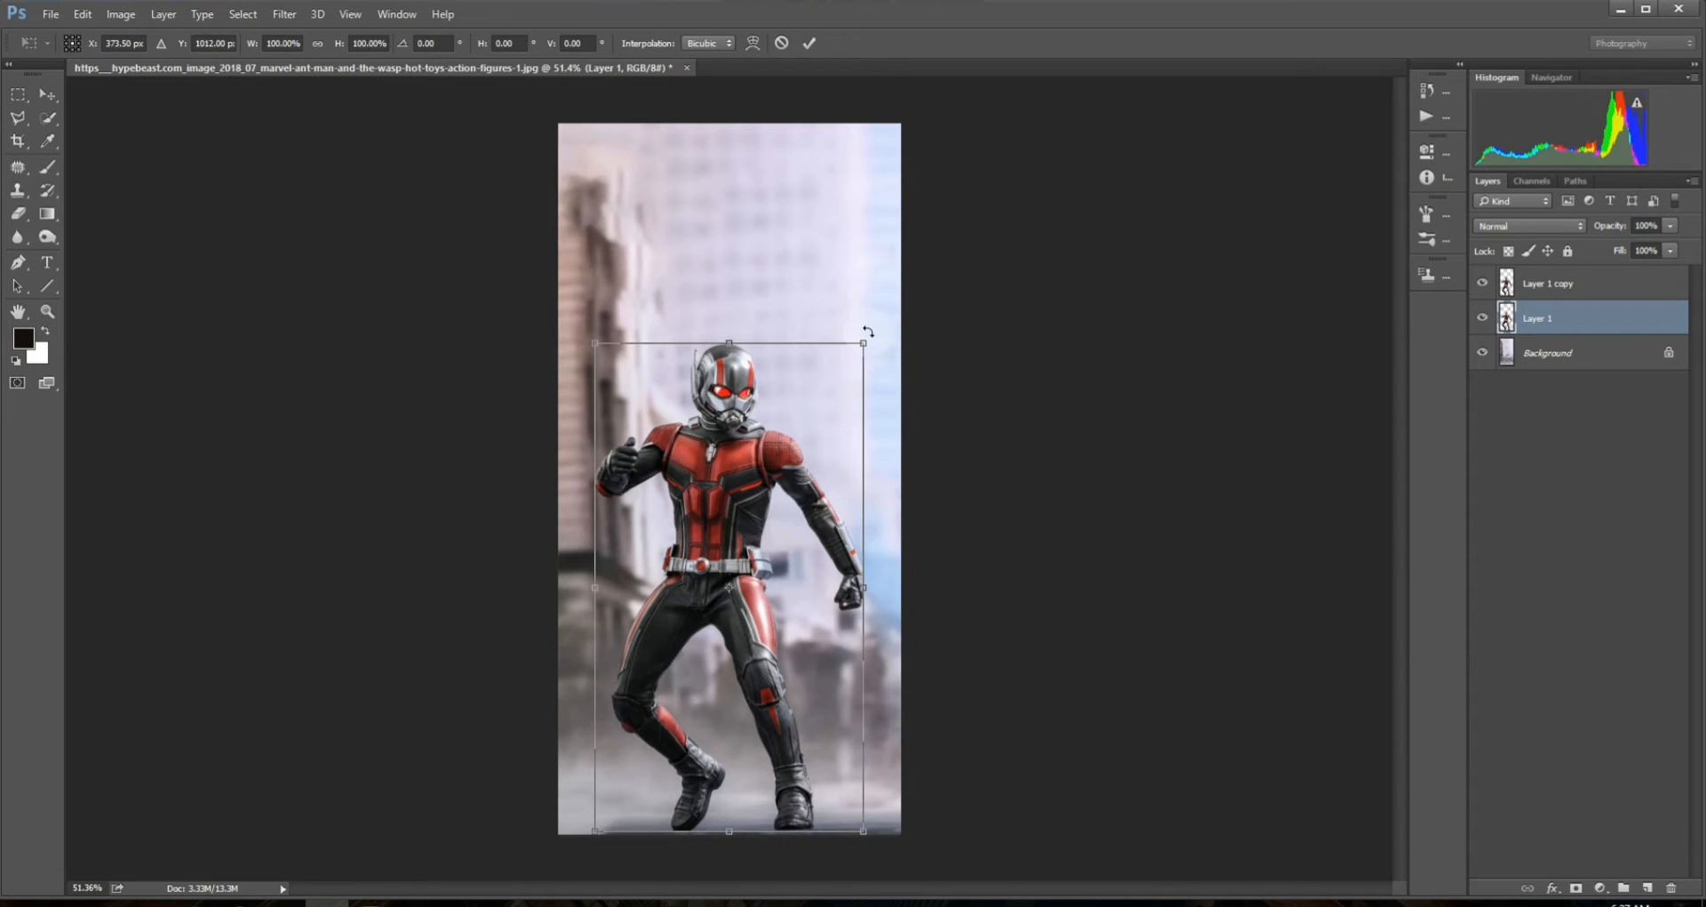
drag(862, 340, 947, 85)
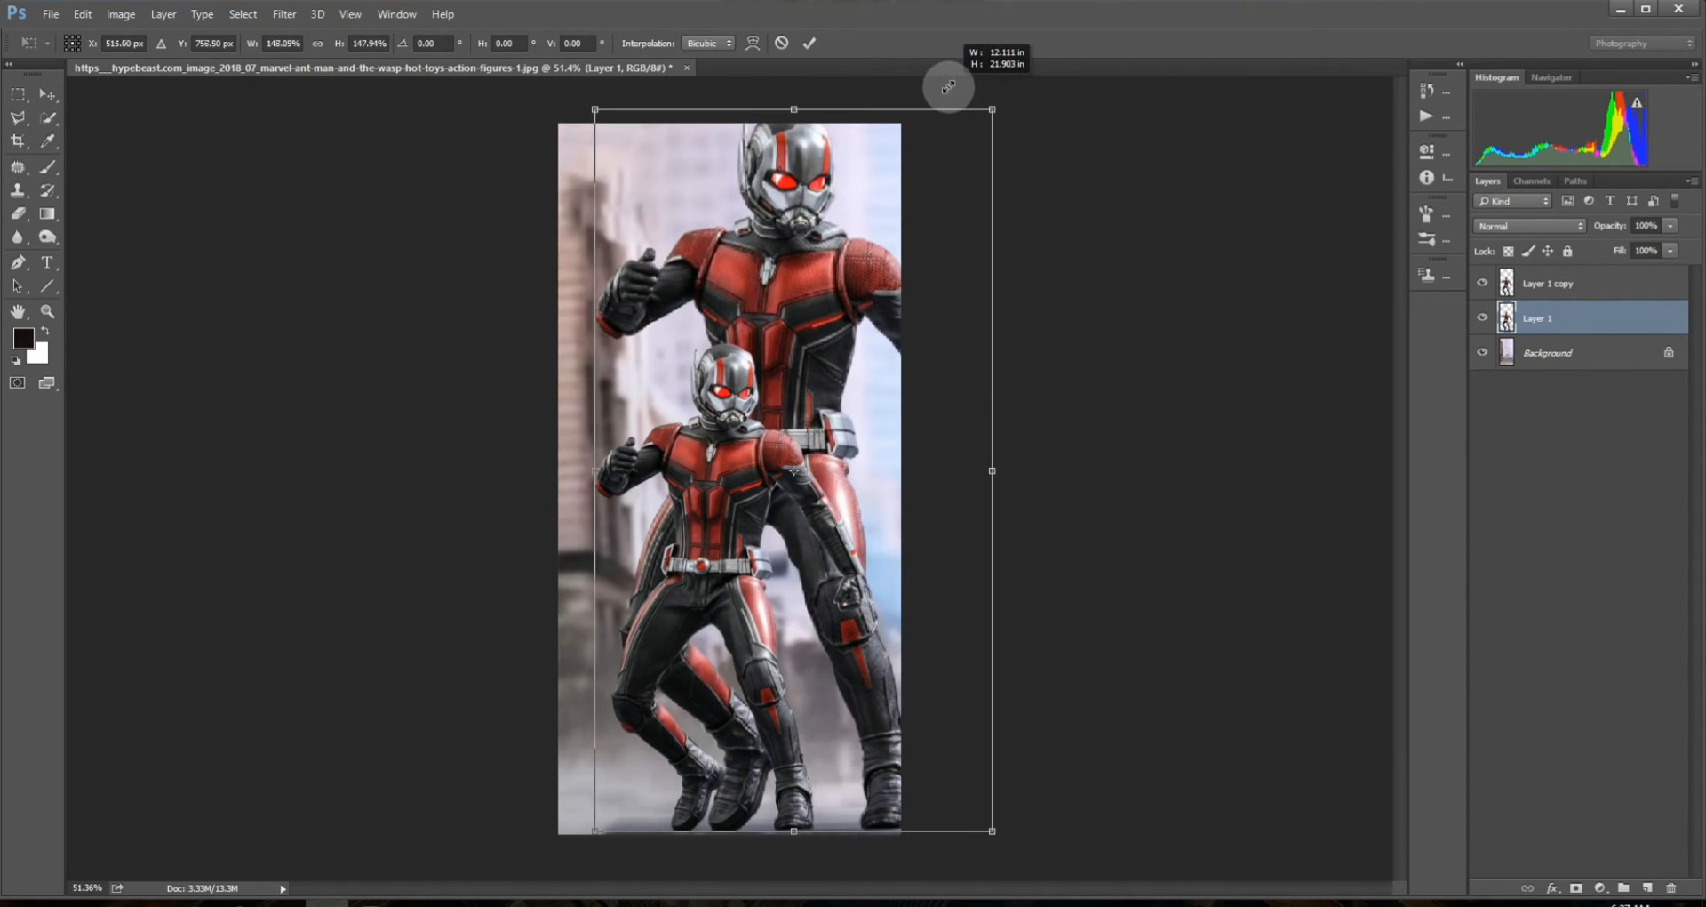
drag(890, 351, 845, 347)
key(Return)
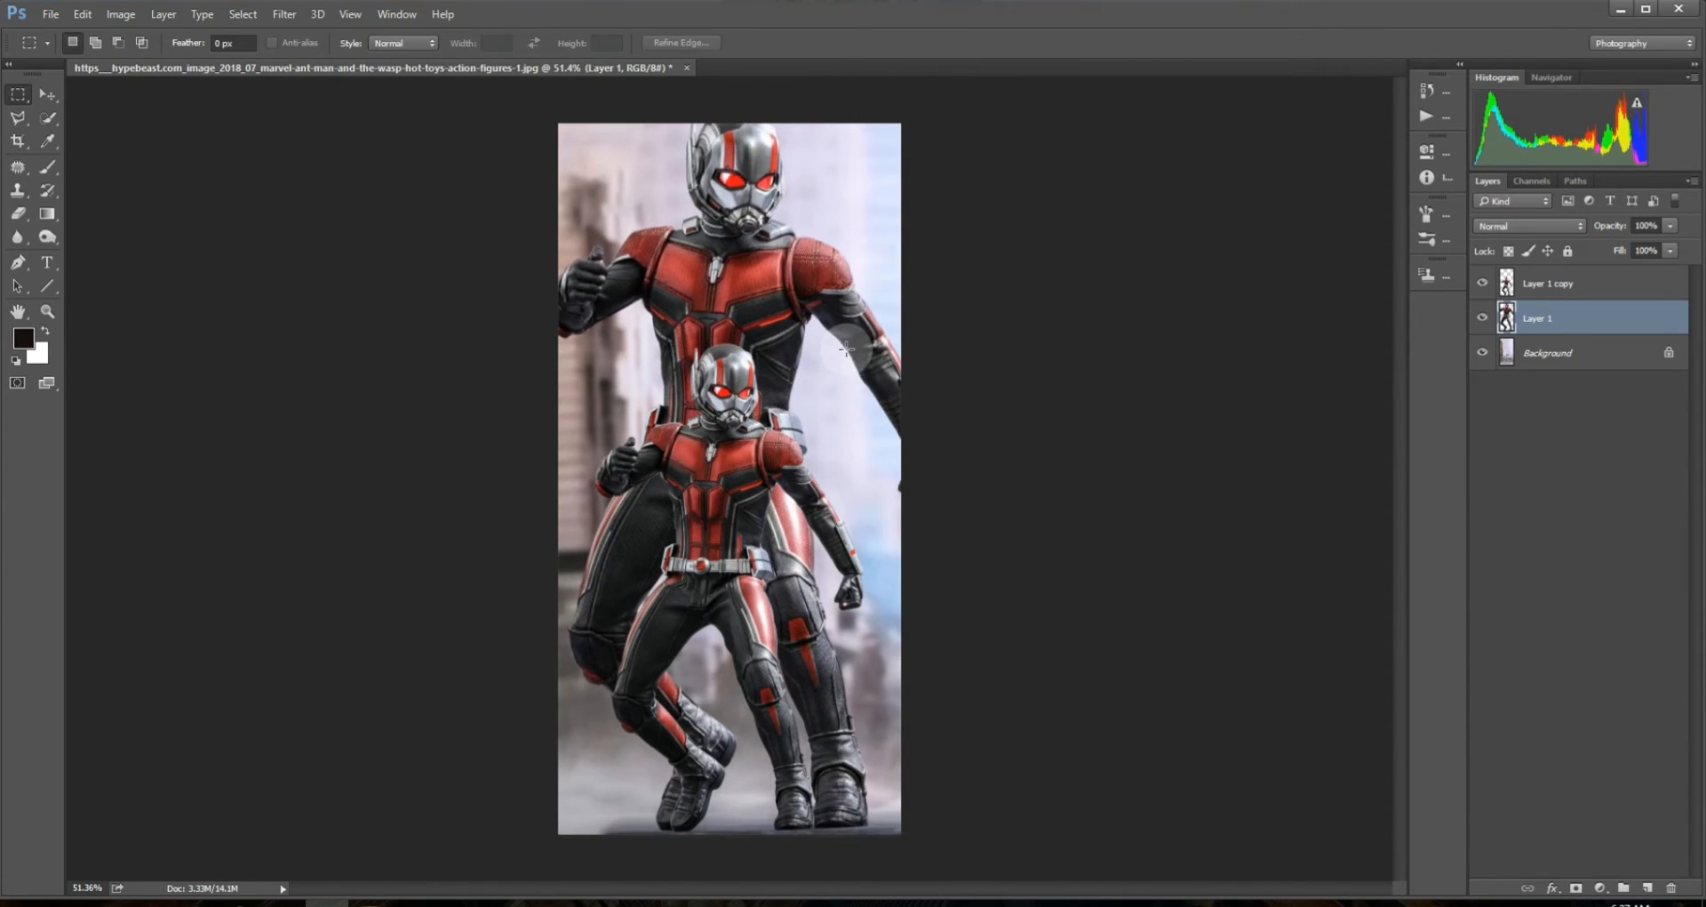
- Set Layer 1's opacity to 50% and apply a Gaussian Blur with a radius of about 4.1 pixels
drag(1615, 229, 1597, 231)
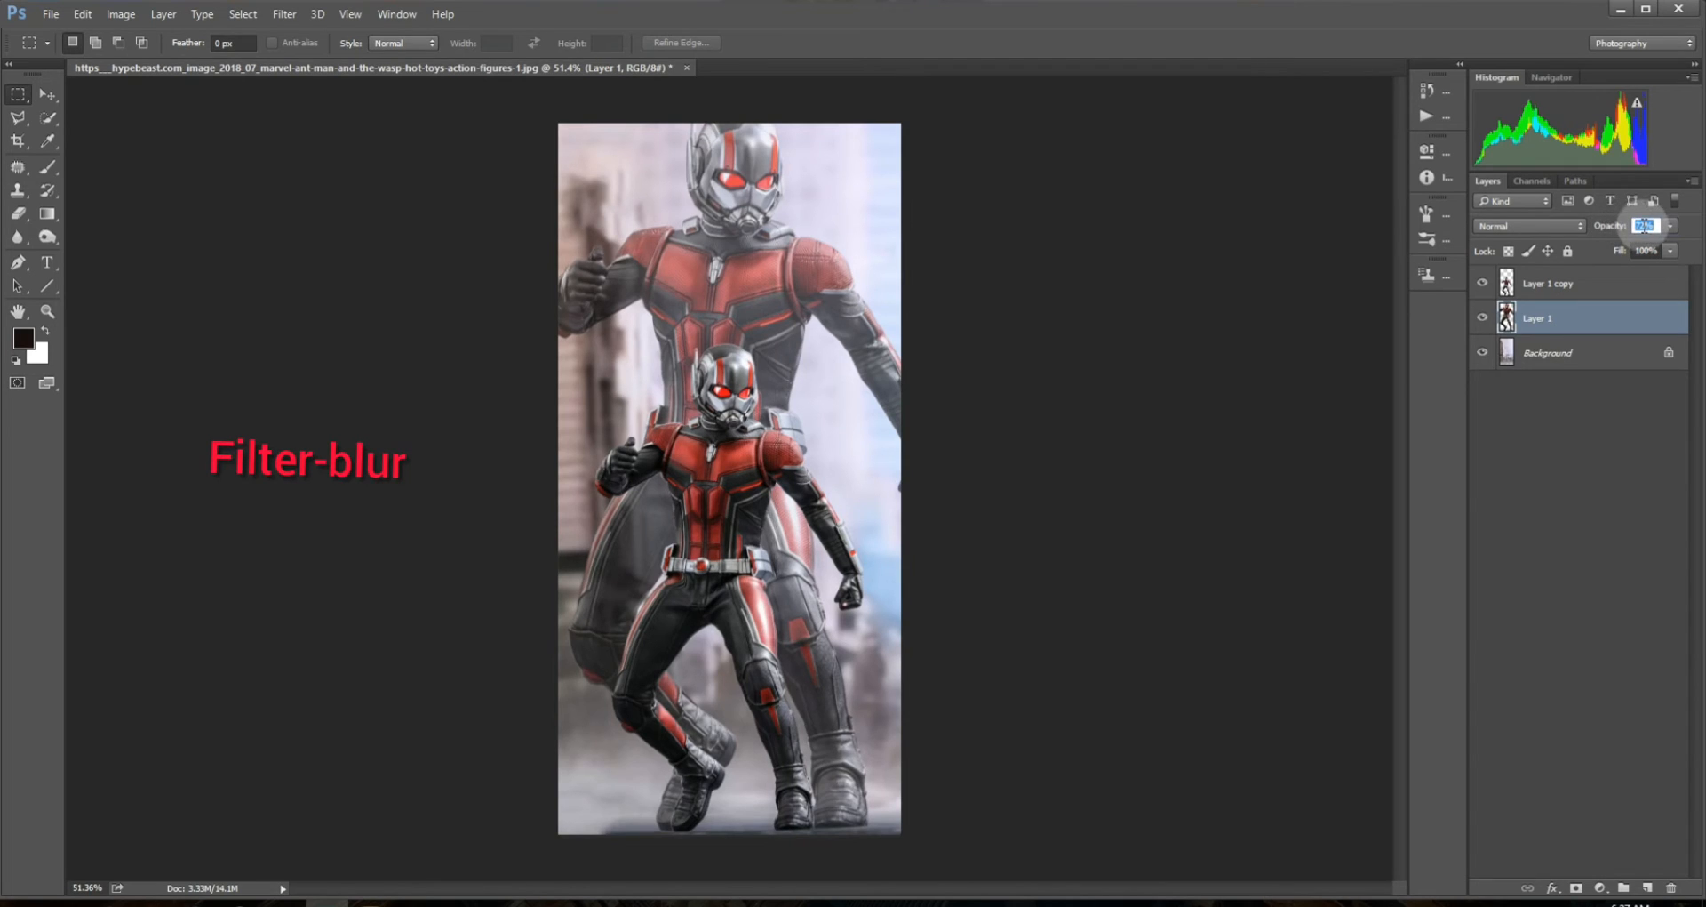
text(50)
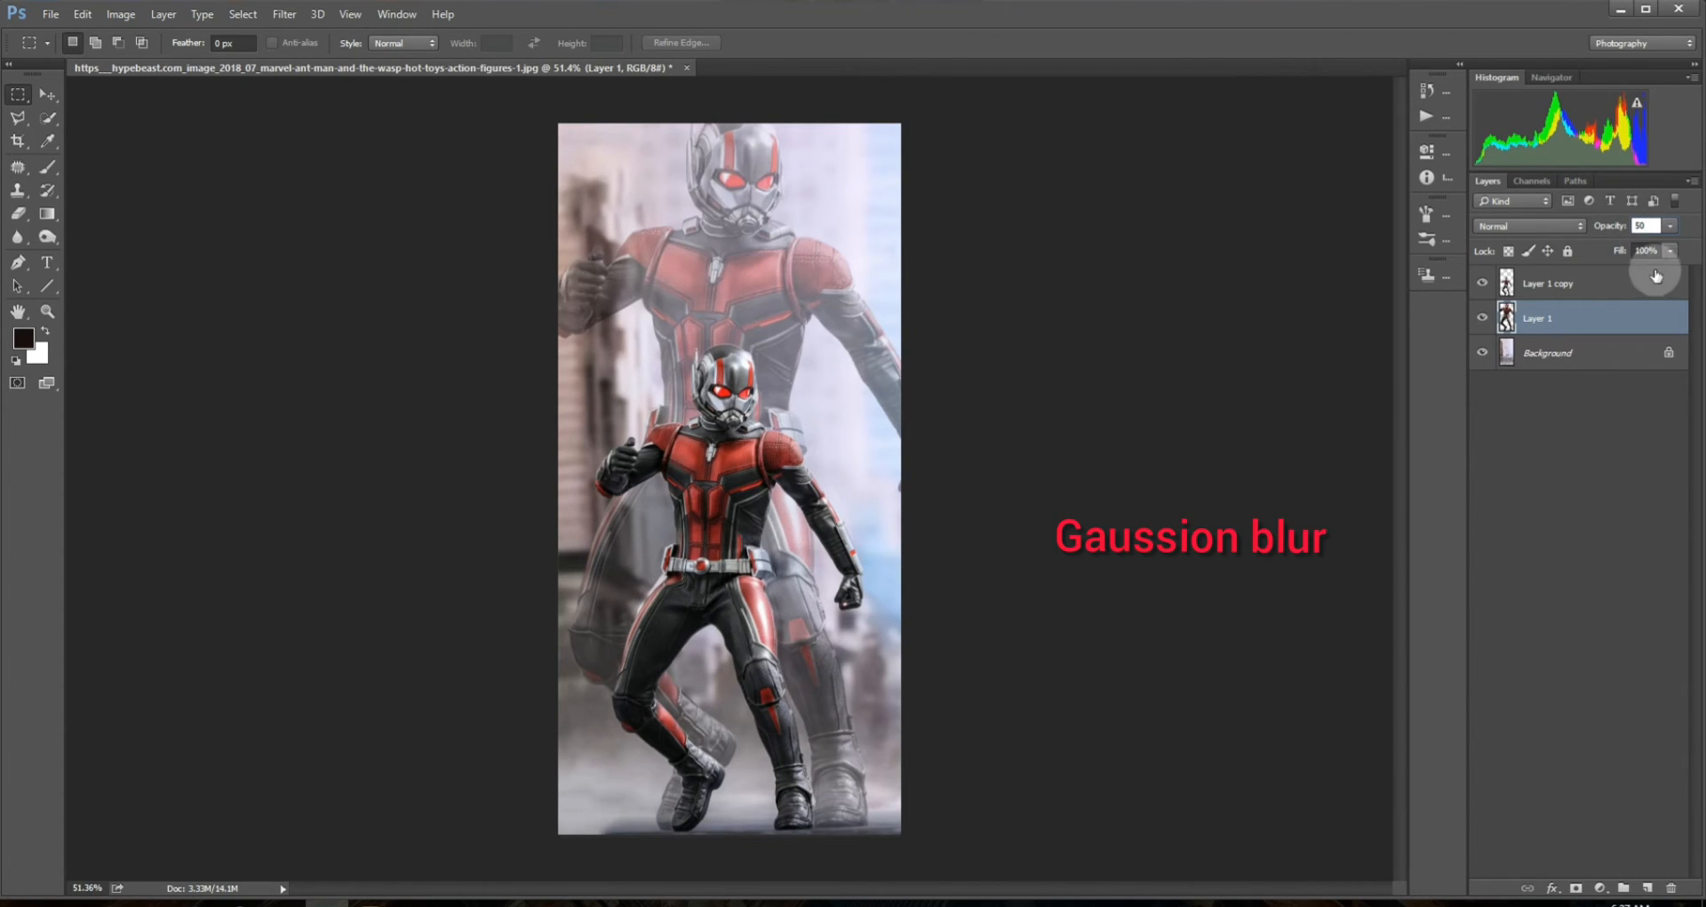
click(257, 16)
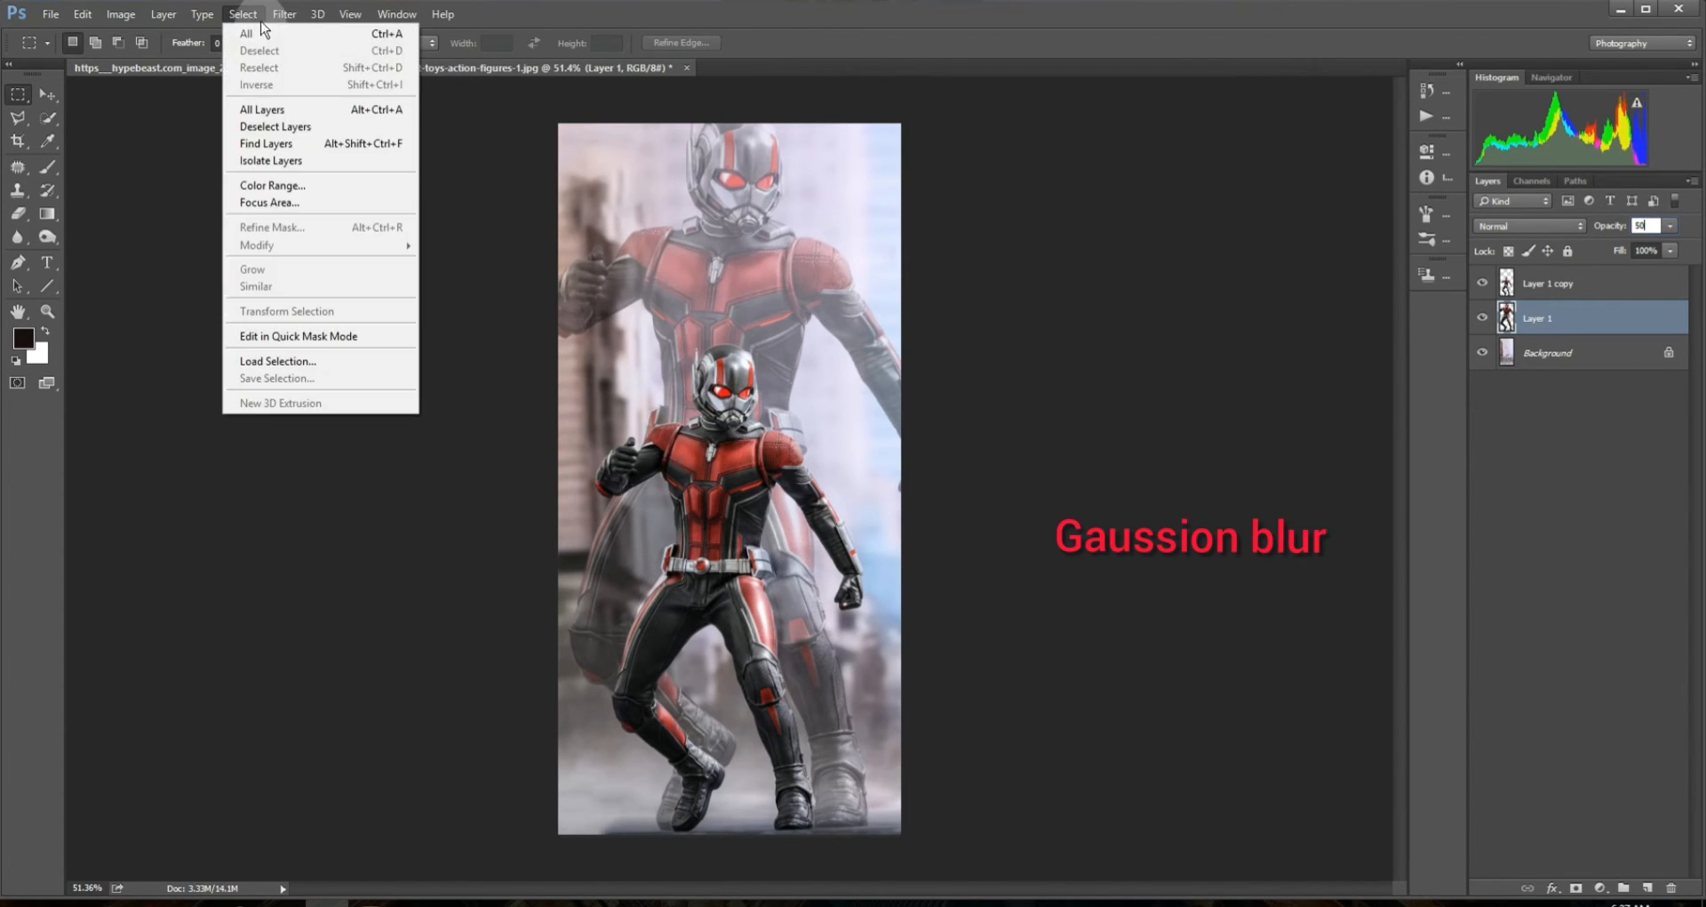
mouse_move(284, 14)
mouse_move(402, 211)
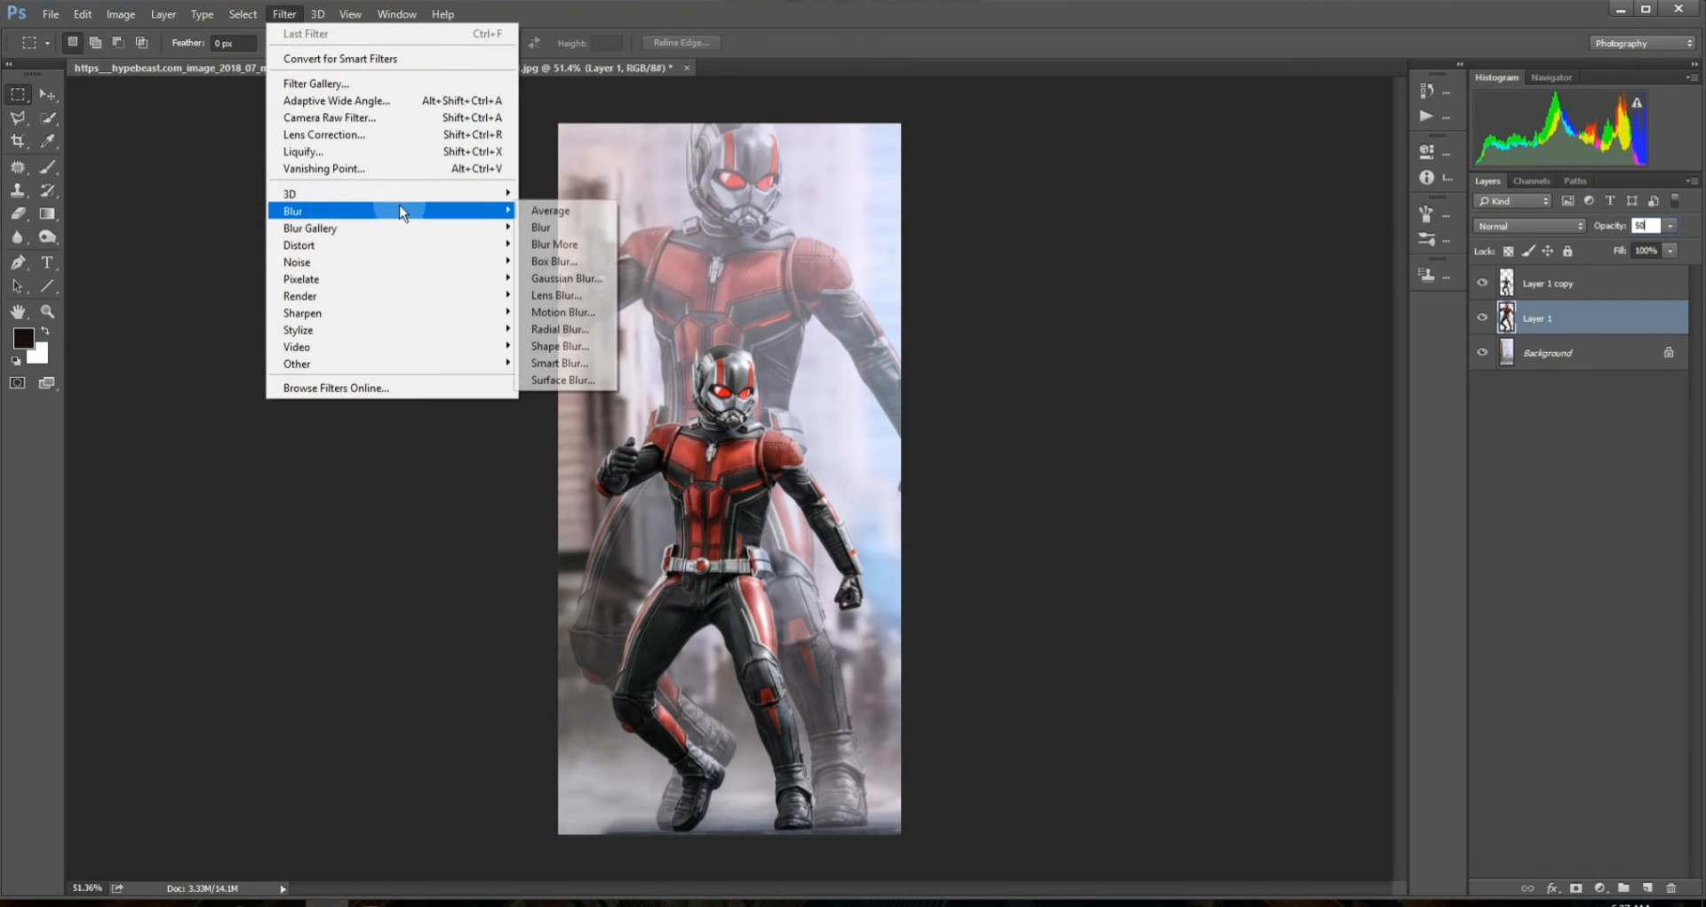
click(558, 277)
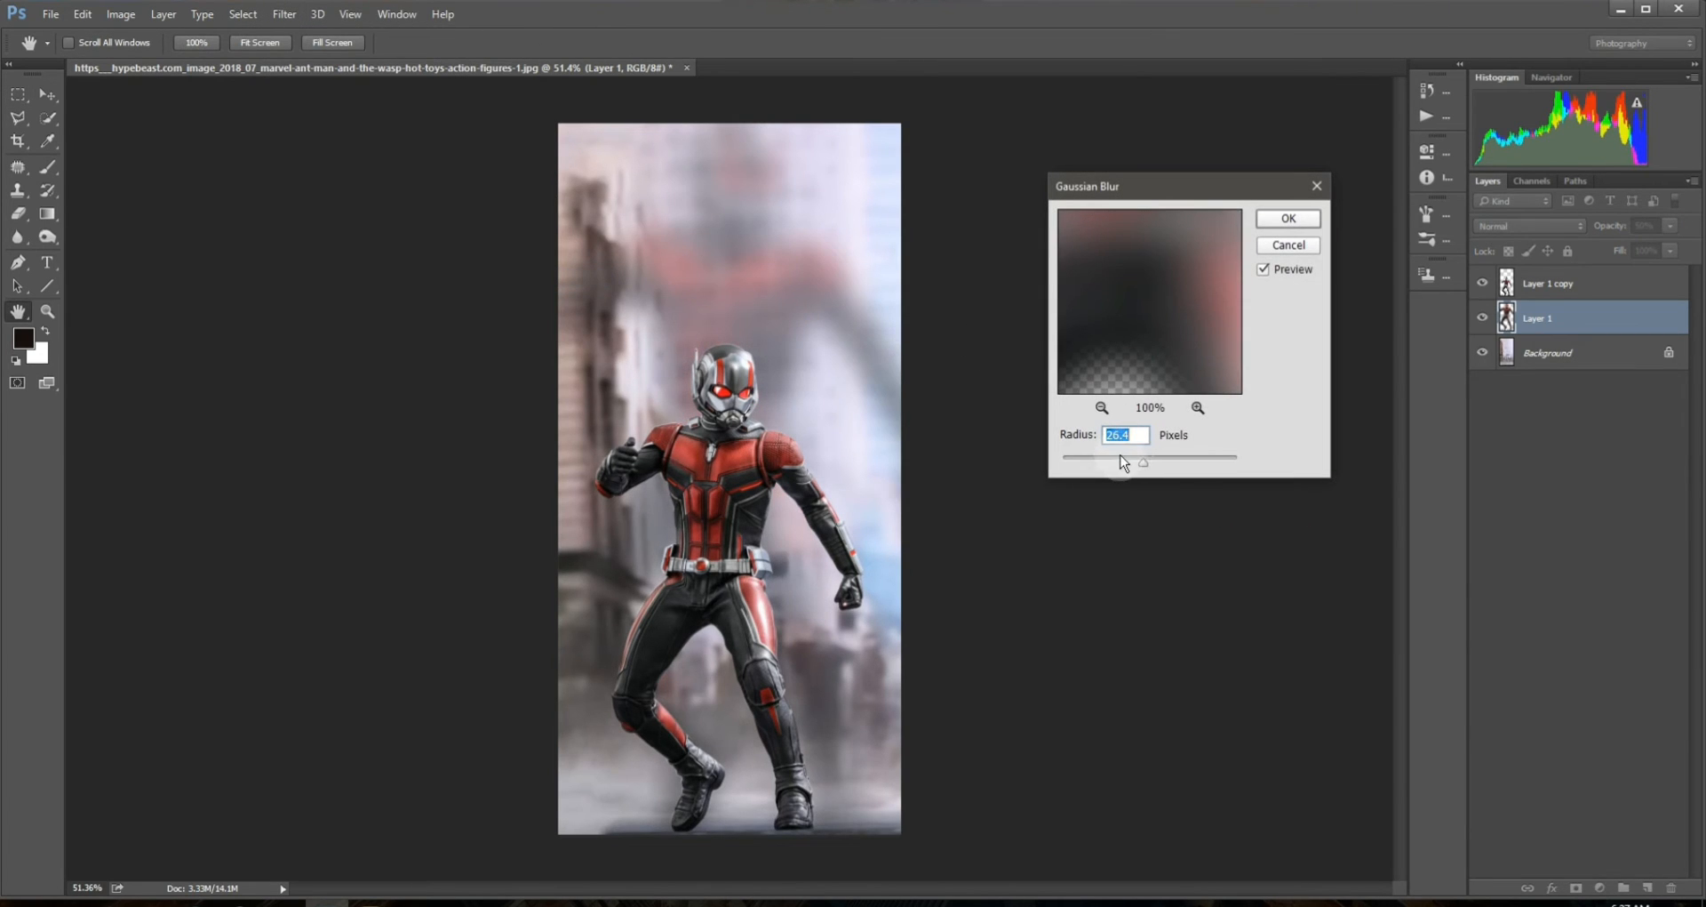
drag(1120, 455, 1099, 457)
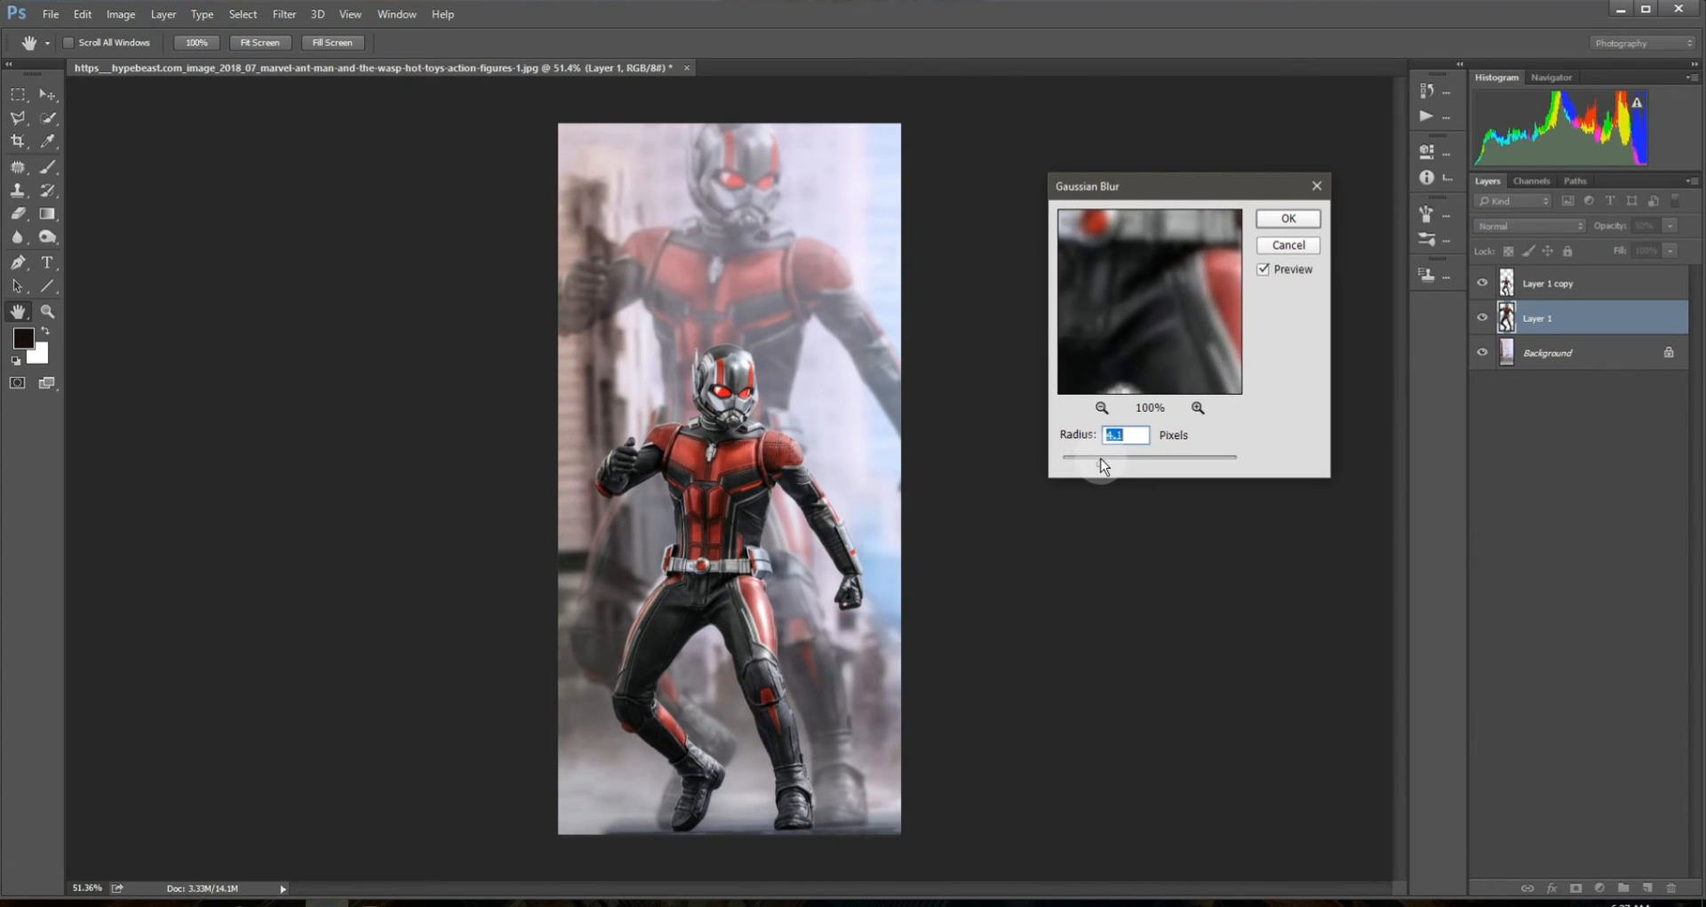
key(Return)
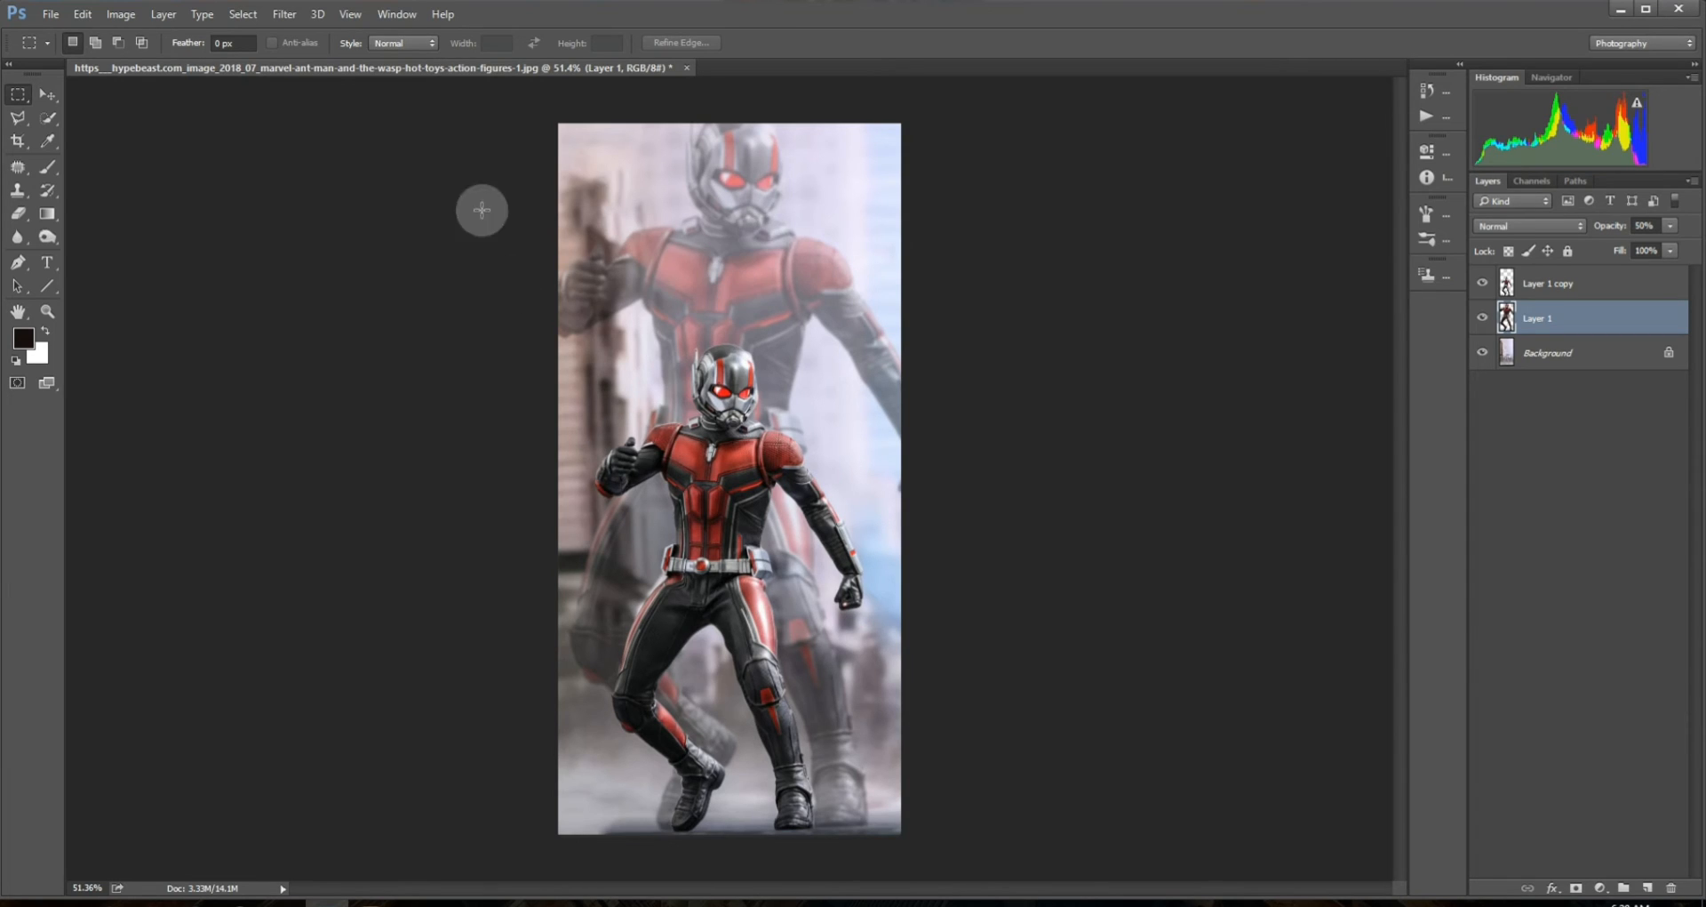
- Rotate the whole canvas 90° clockwise
click(301, 12)
mouse_move(452, 332)
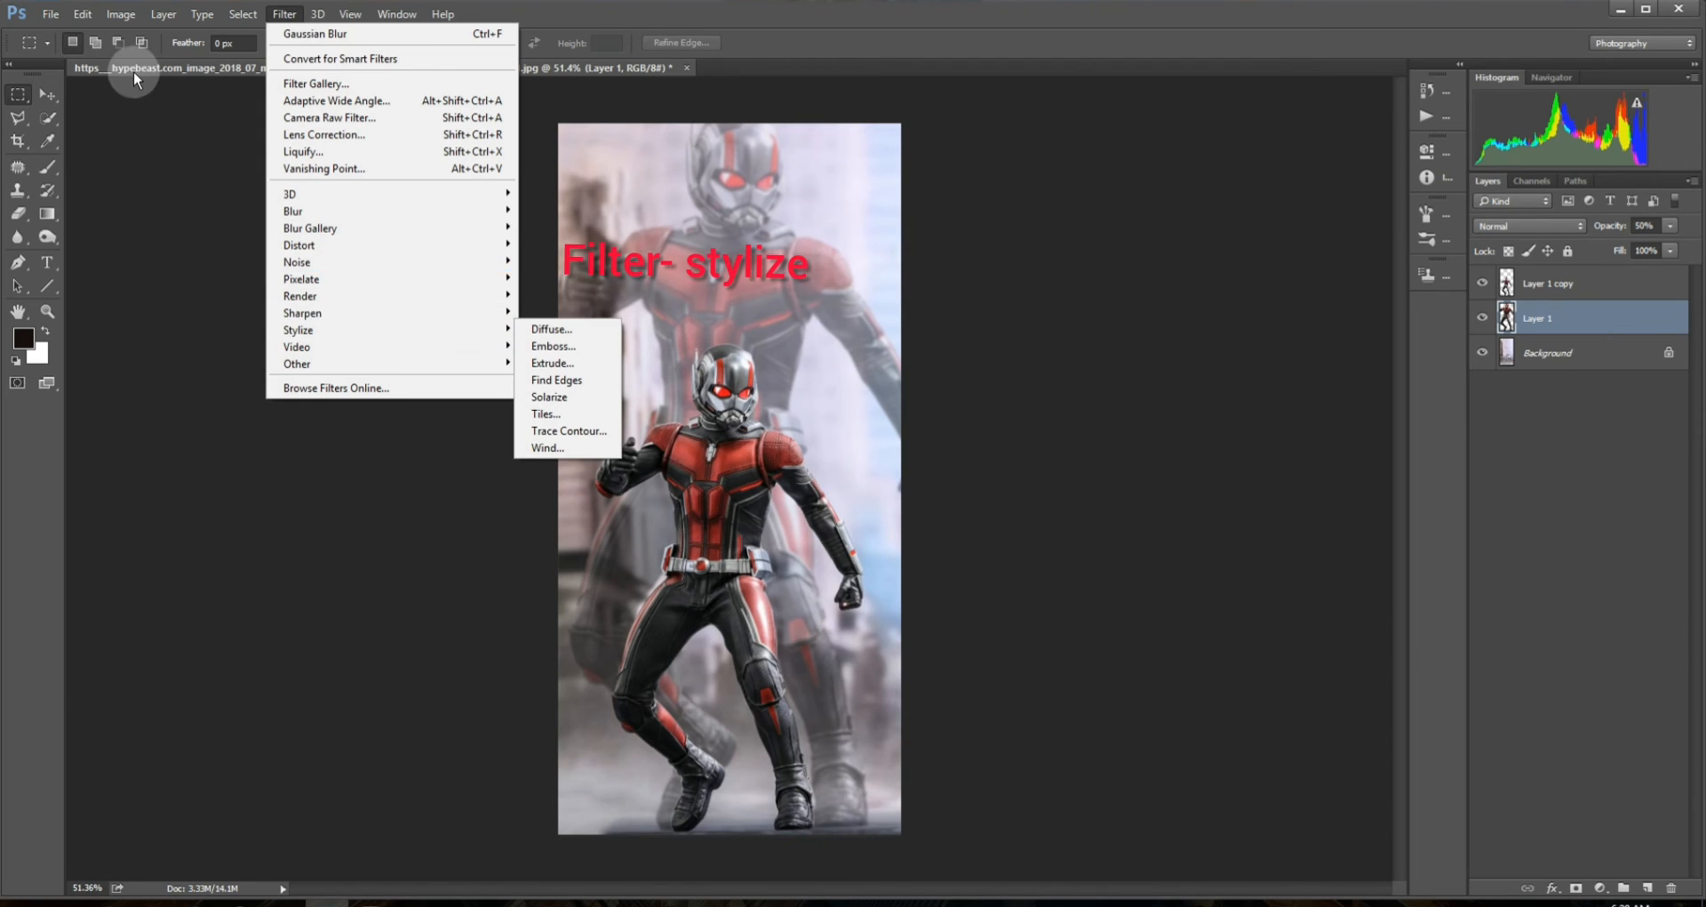
mouse_move(118, 16)
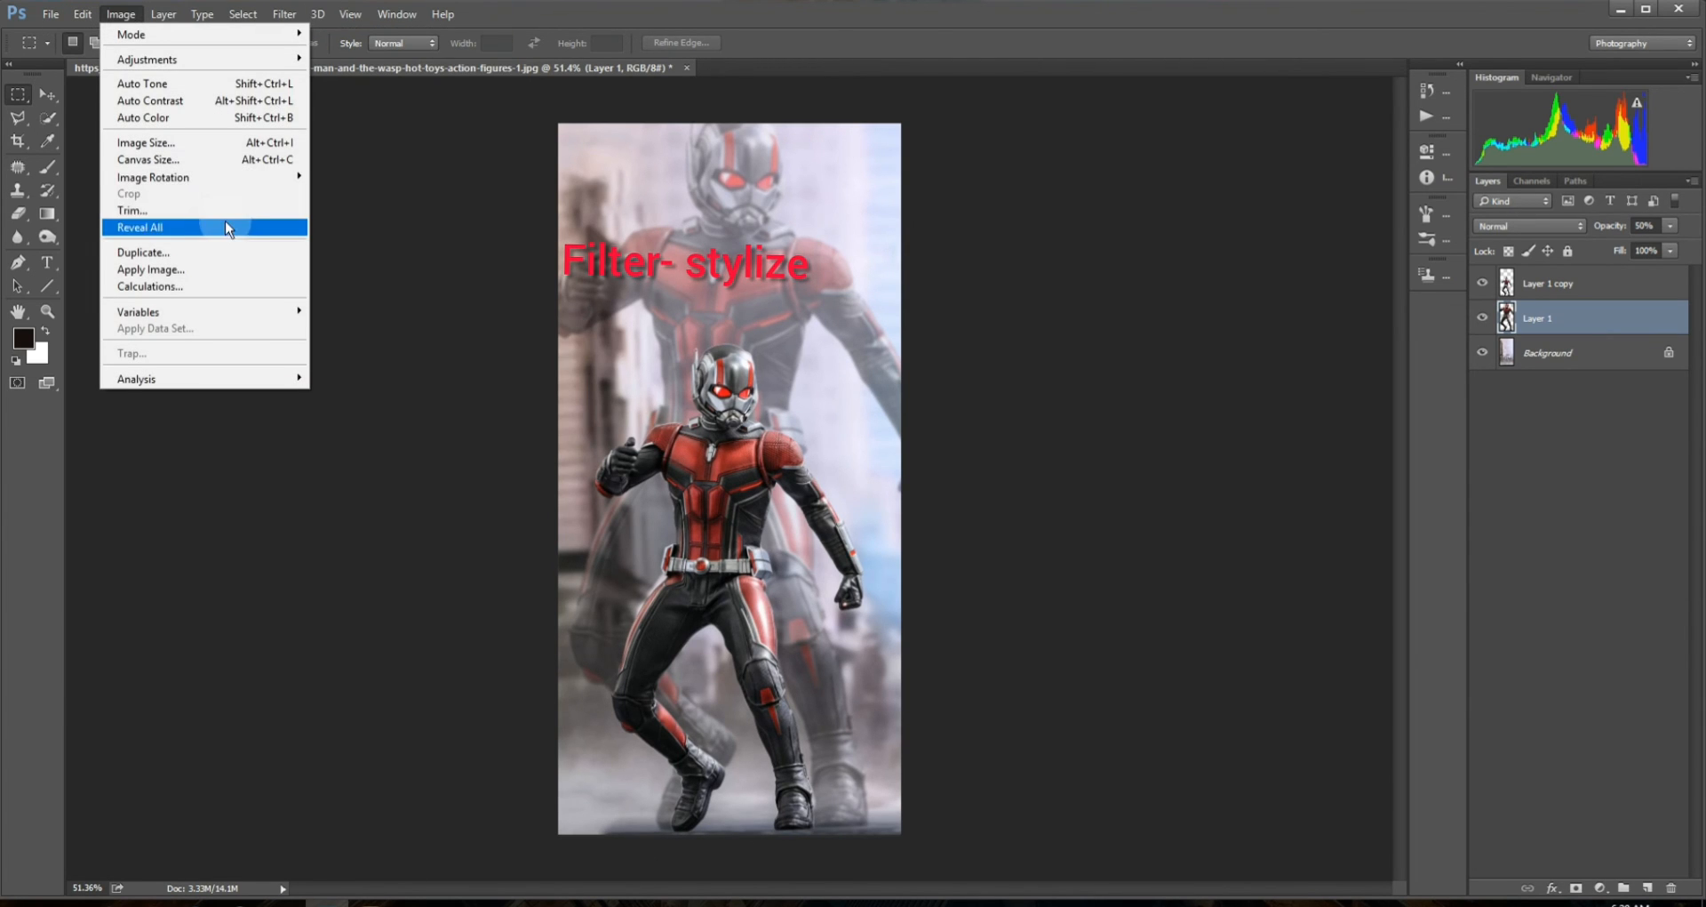
mouse_move(236, 181)
click(365, 193)
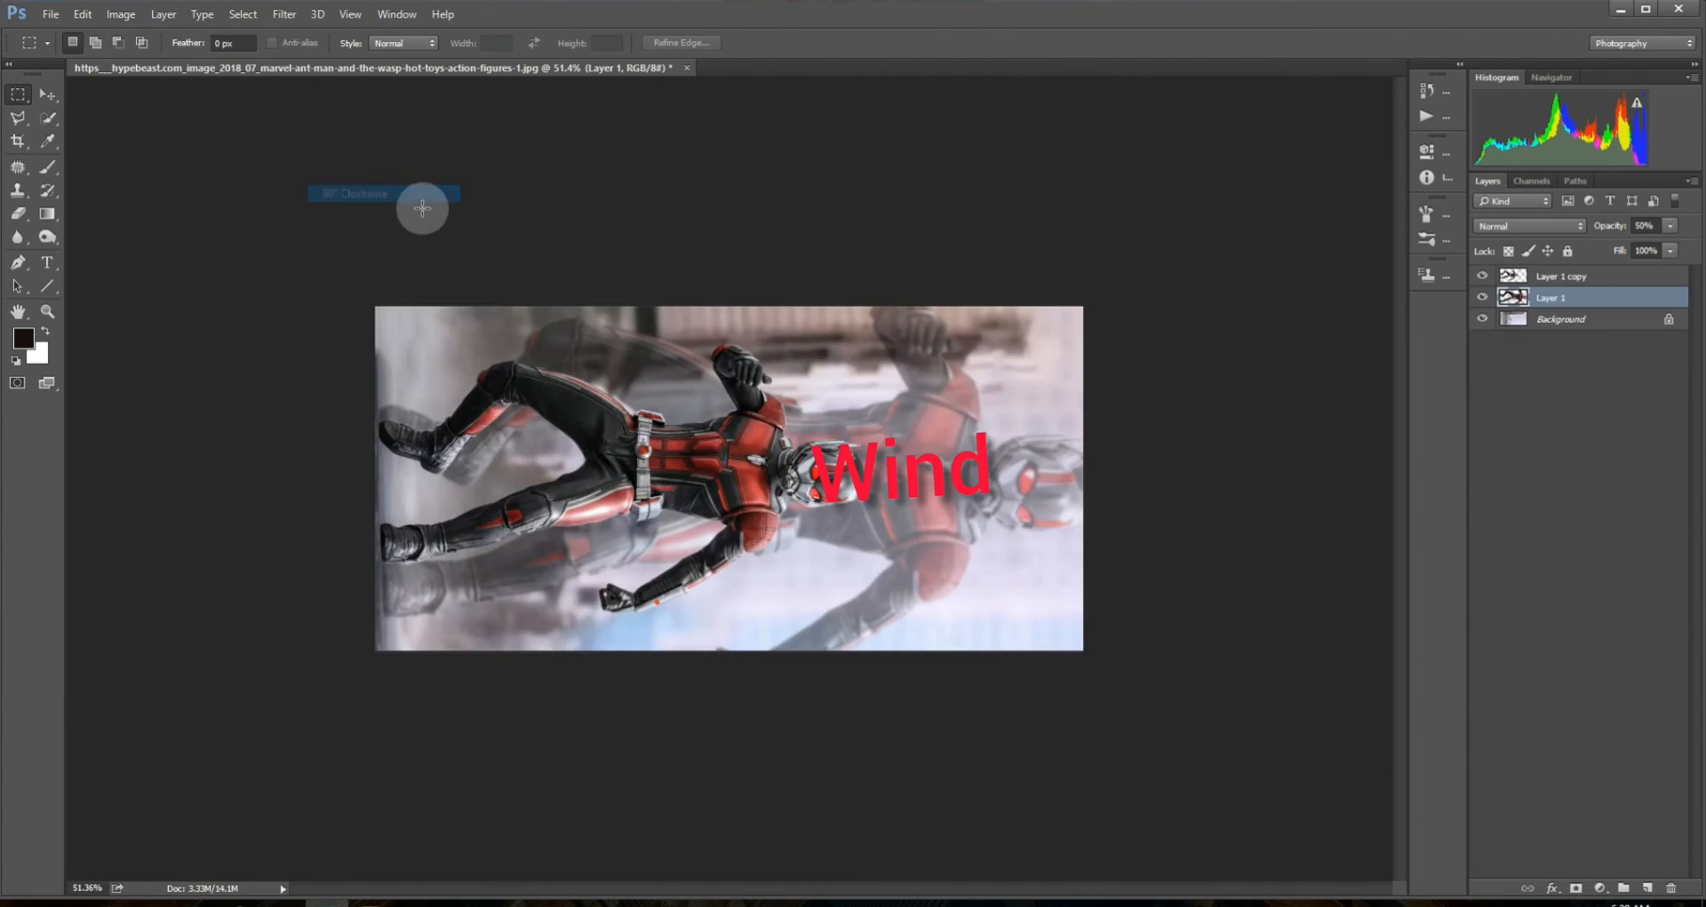
- Apply the Wind filter to Layer 1 using the Blast method and From the Right direction
click(284, 14)
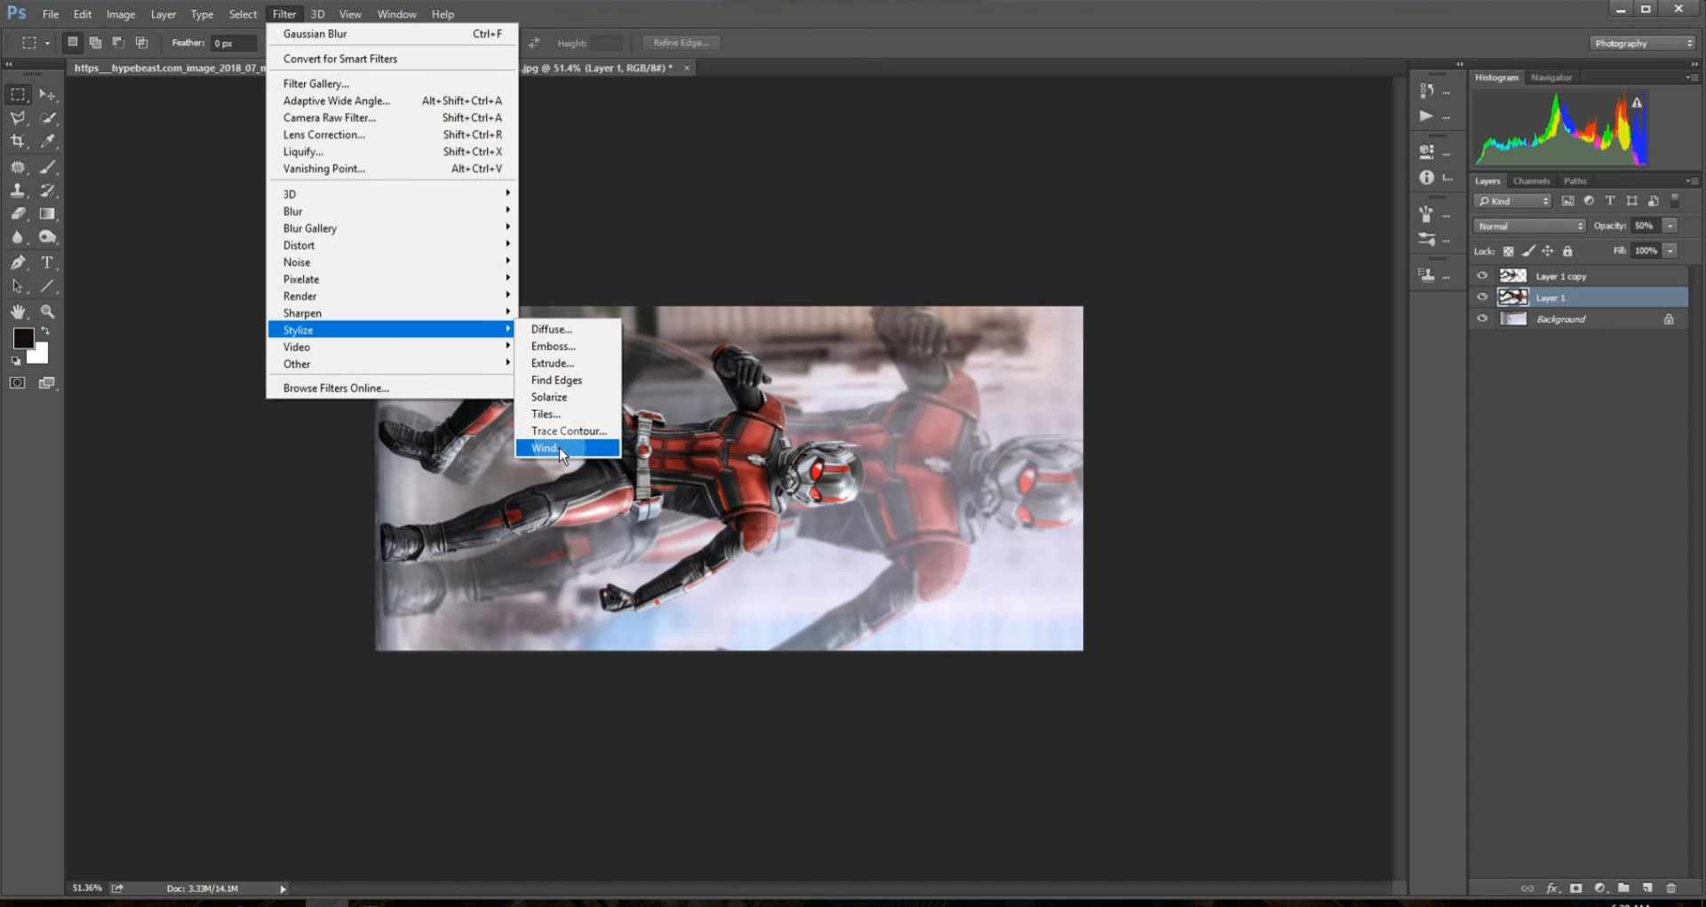
click(560, 448)
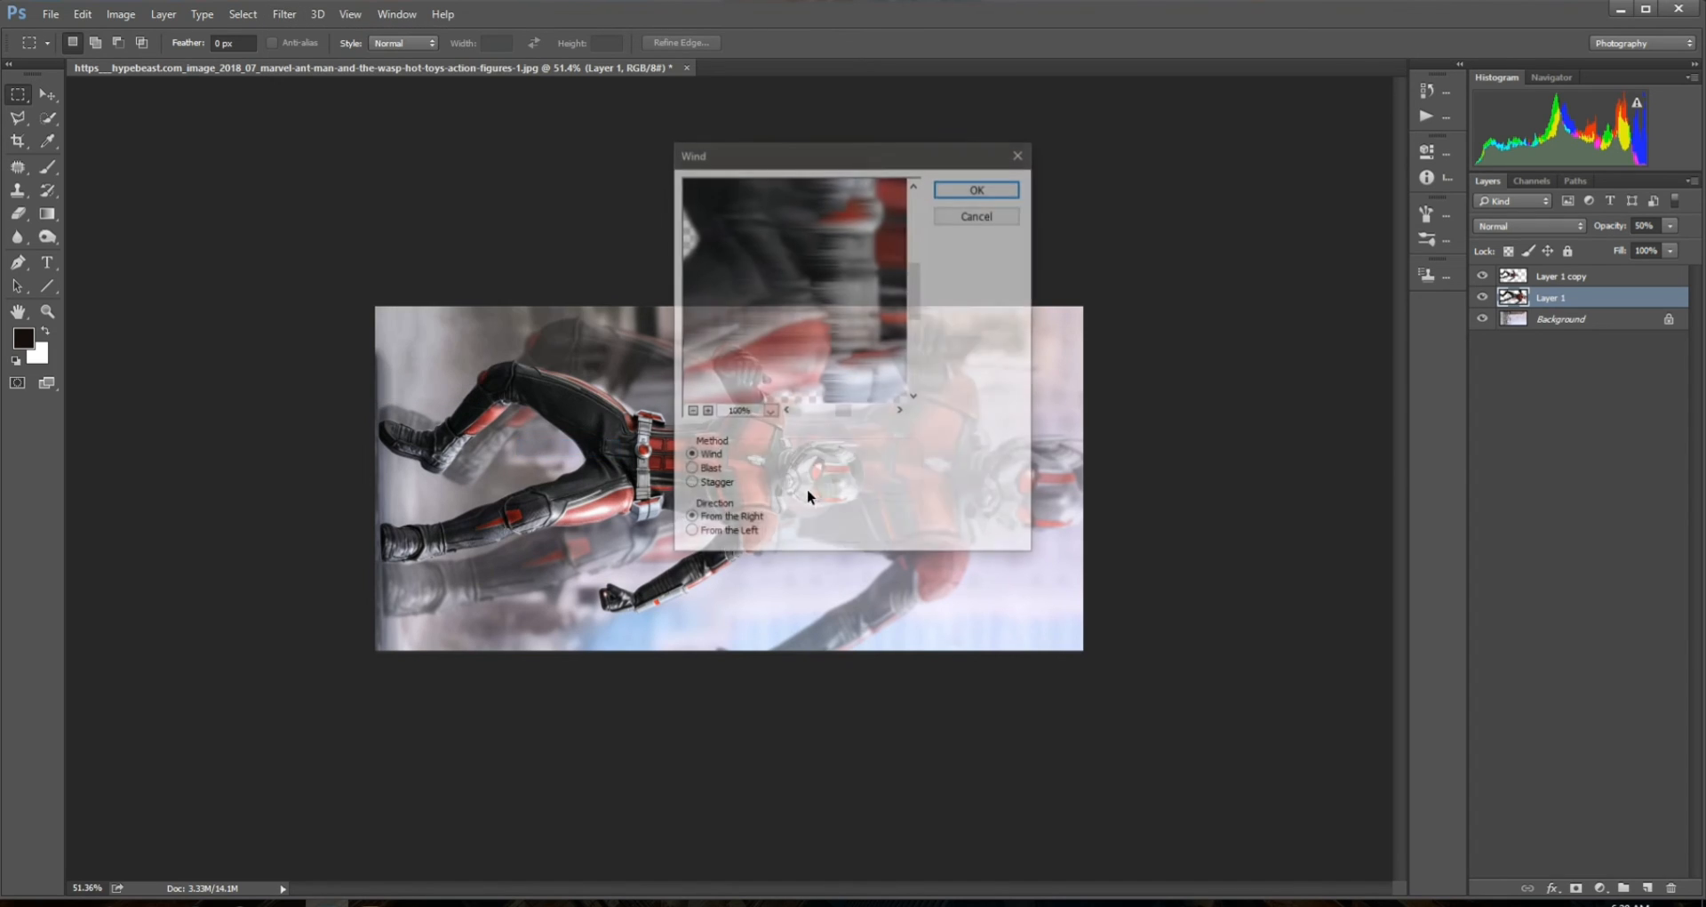
click(743, 536)
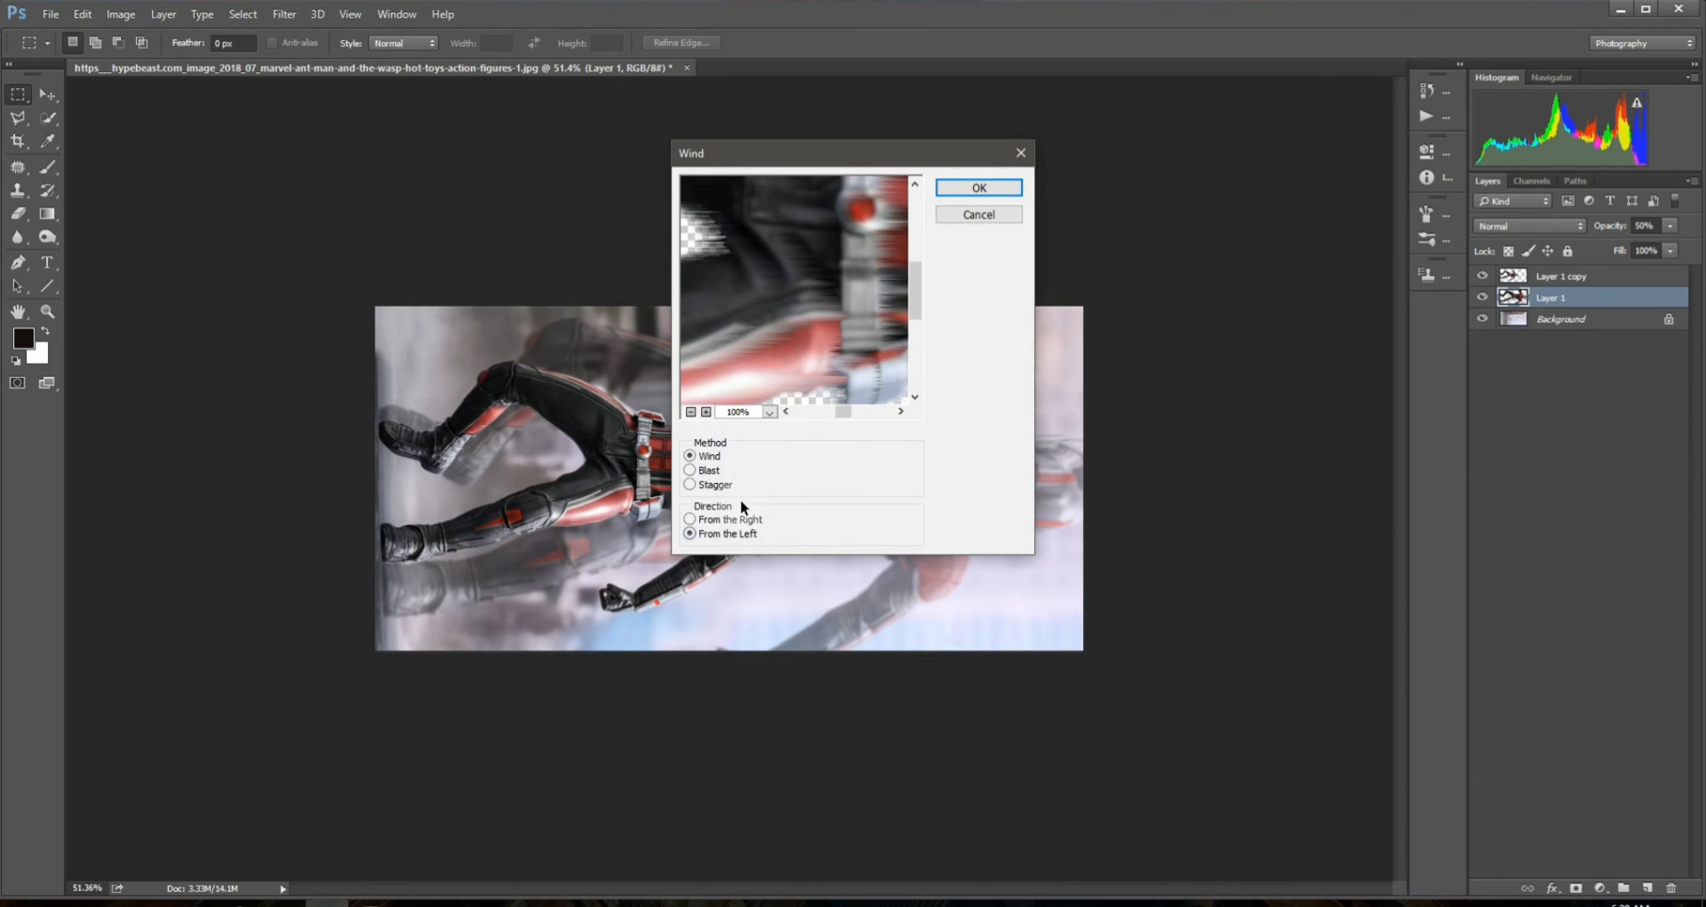
click(719, 468)
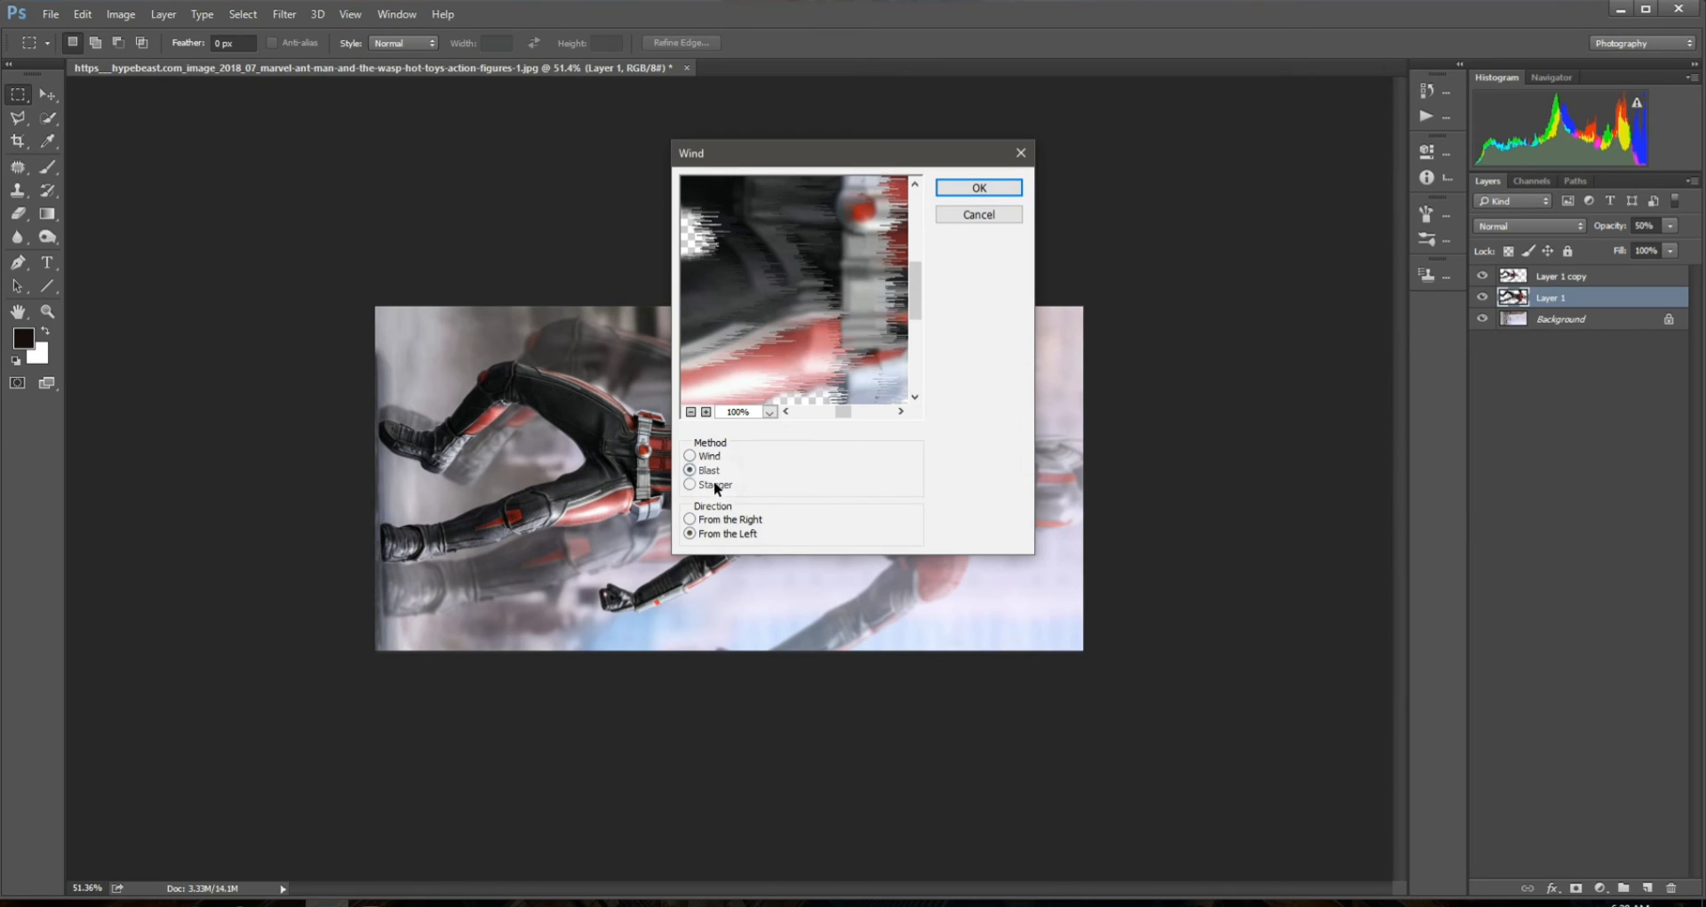
click(722, 519)
click(702, 457)
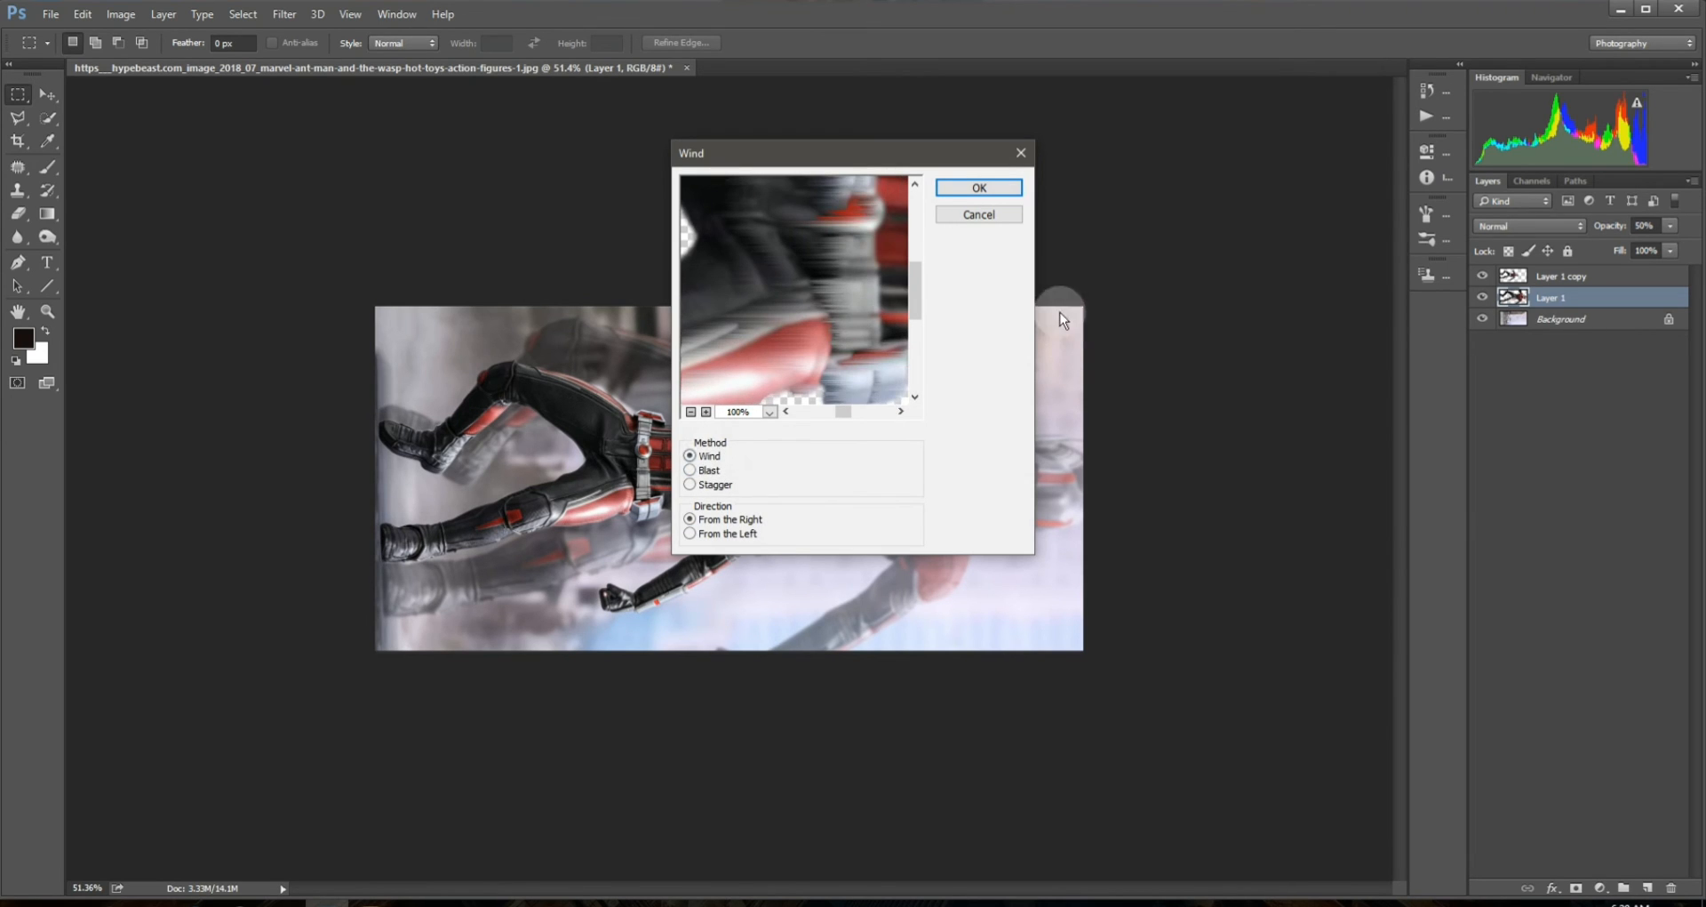
click(709, 470)
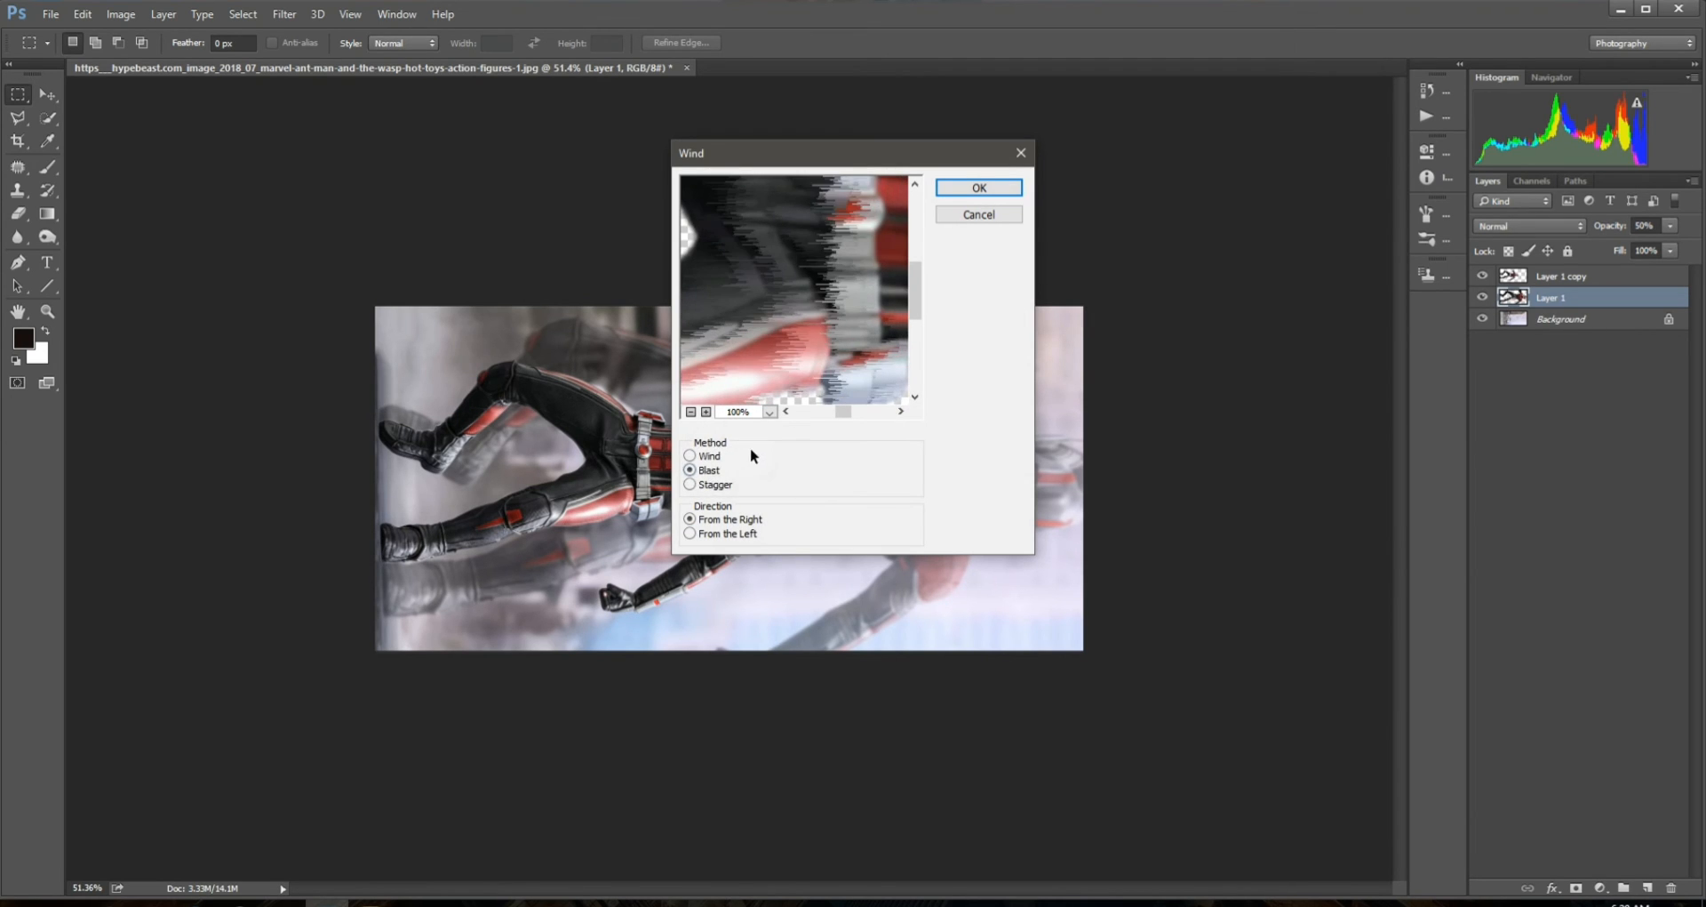
click(978, 189)
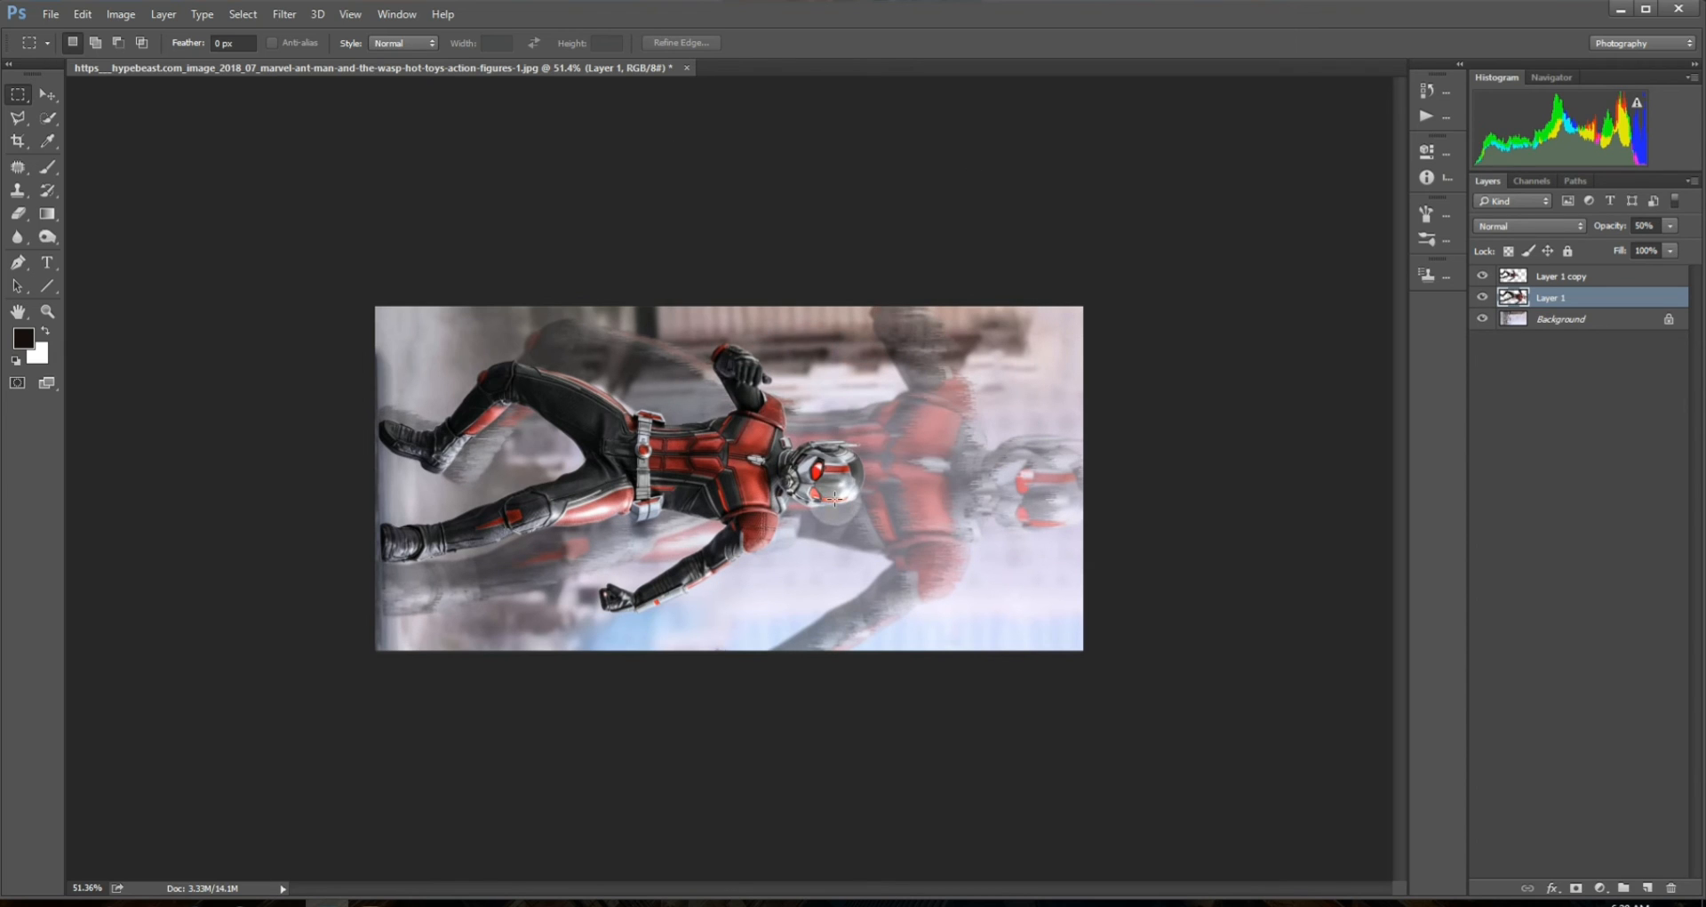
- Apply the Wind filter to Layer 1 two more times and rotate the canvas 90° counter-clockwise
key(ctrl+f)
key(ctrl+f)
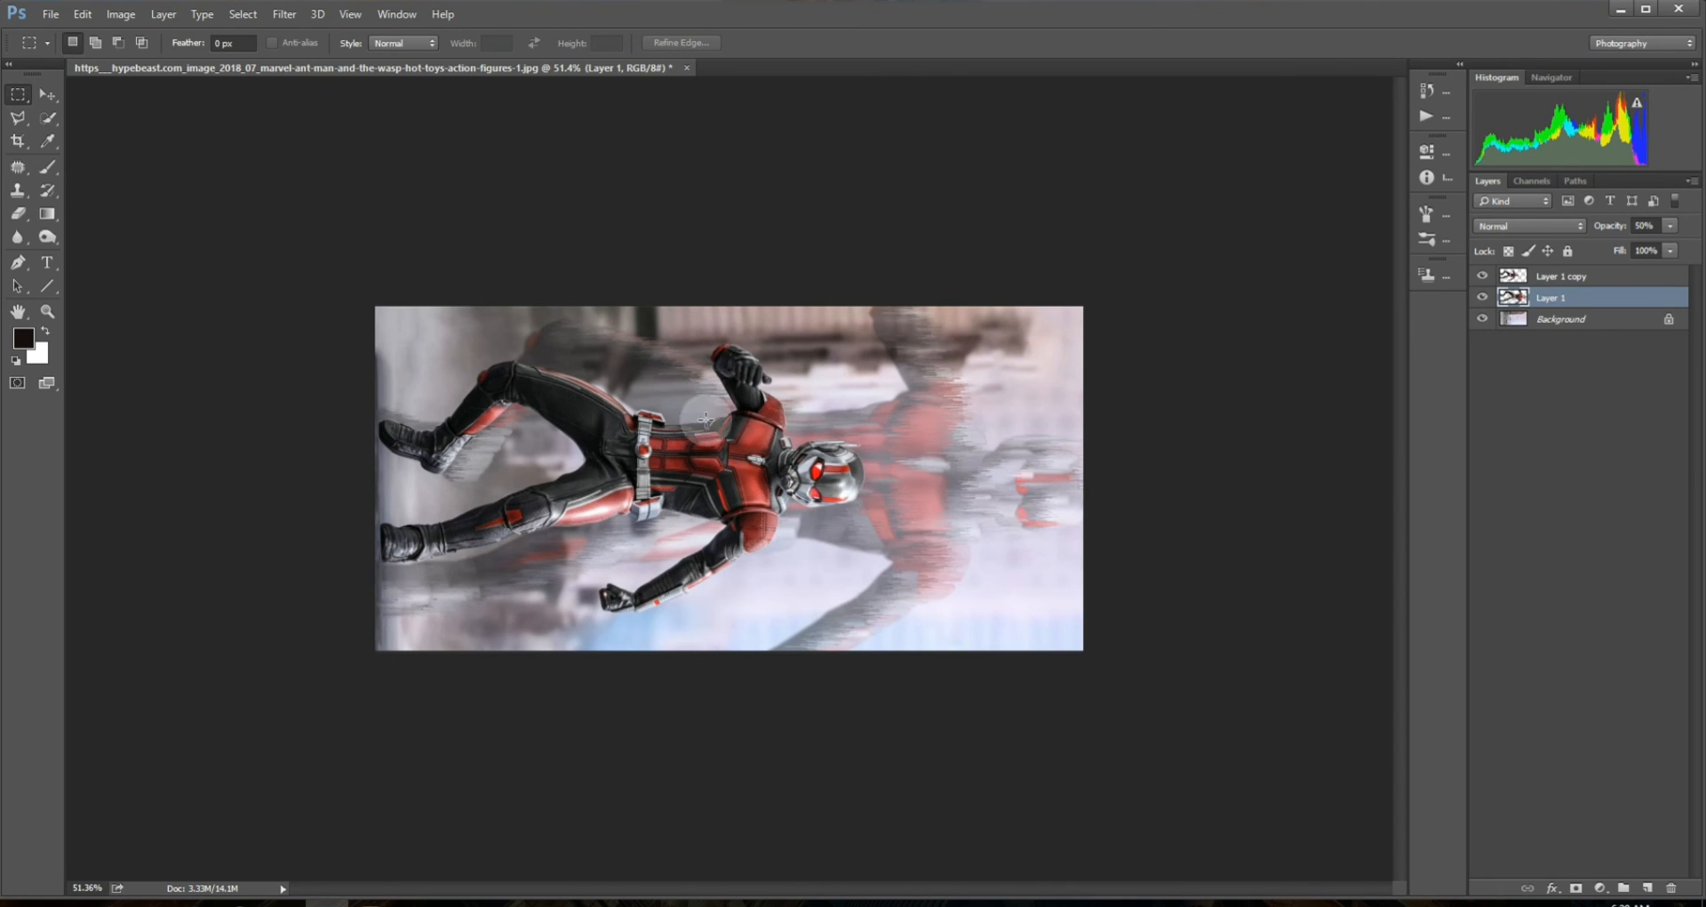
click(121, 14)
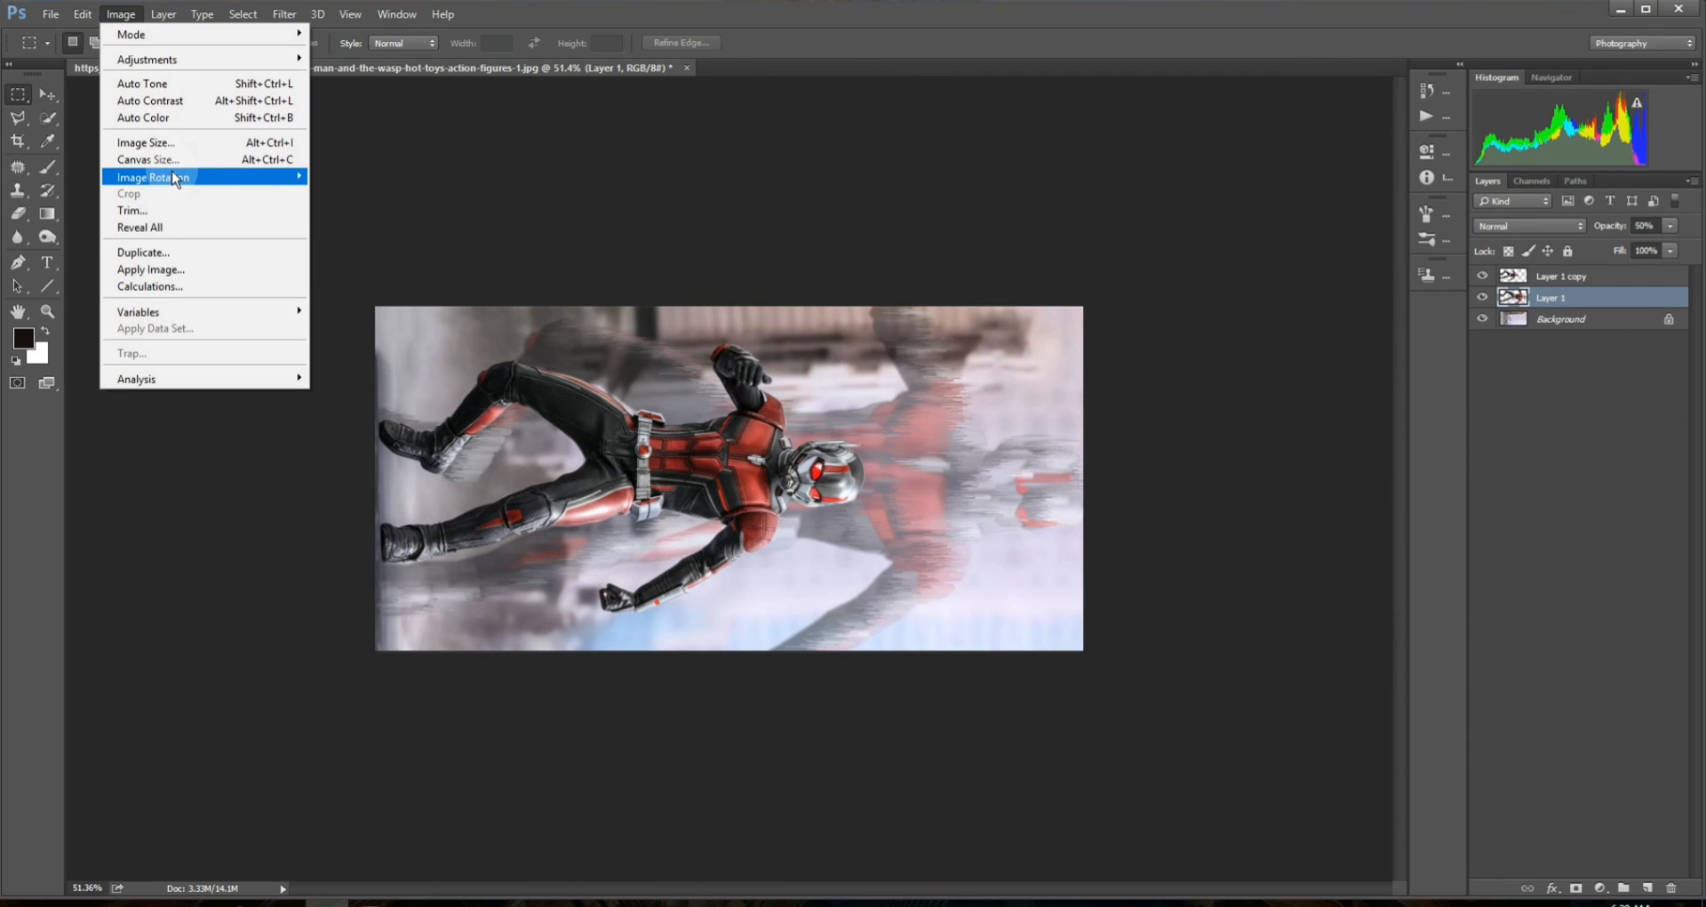
mouse_move(177, 177)
click(365, 211)
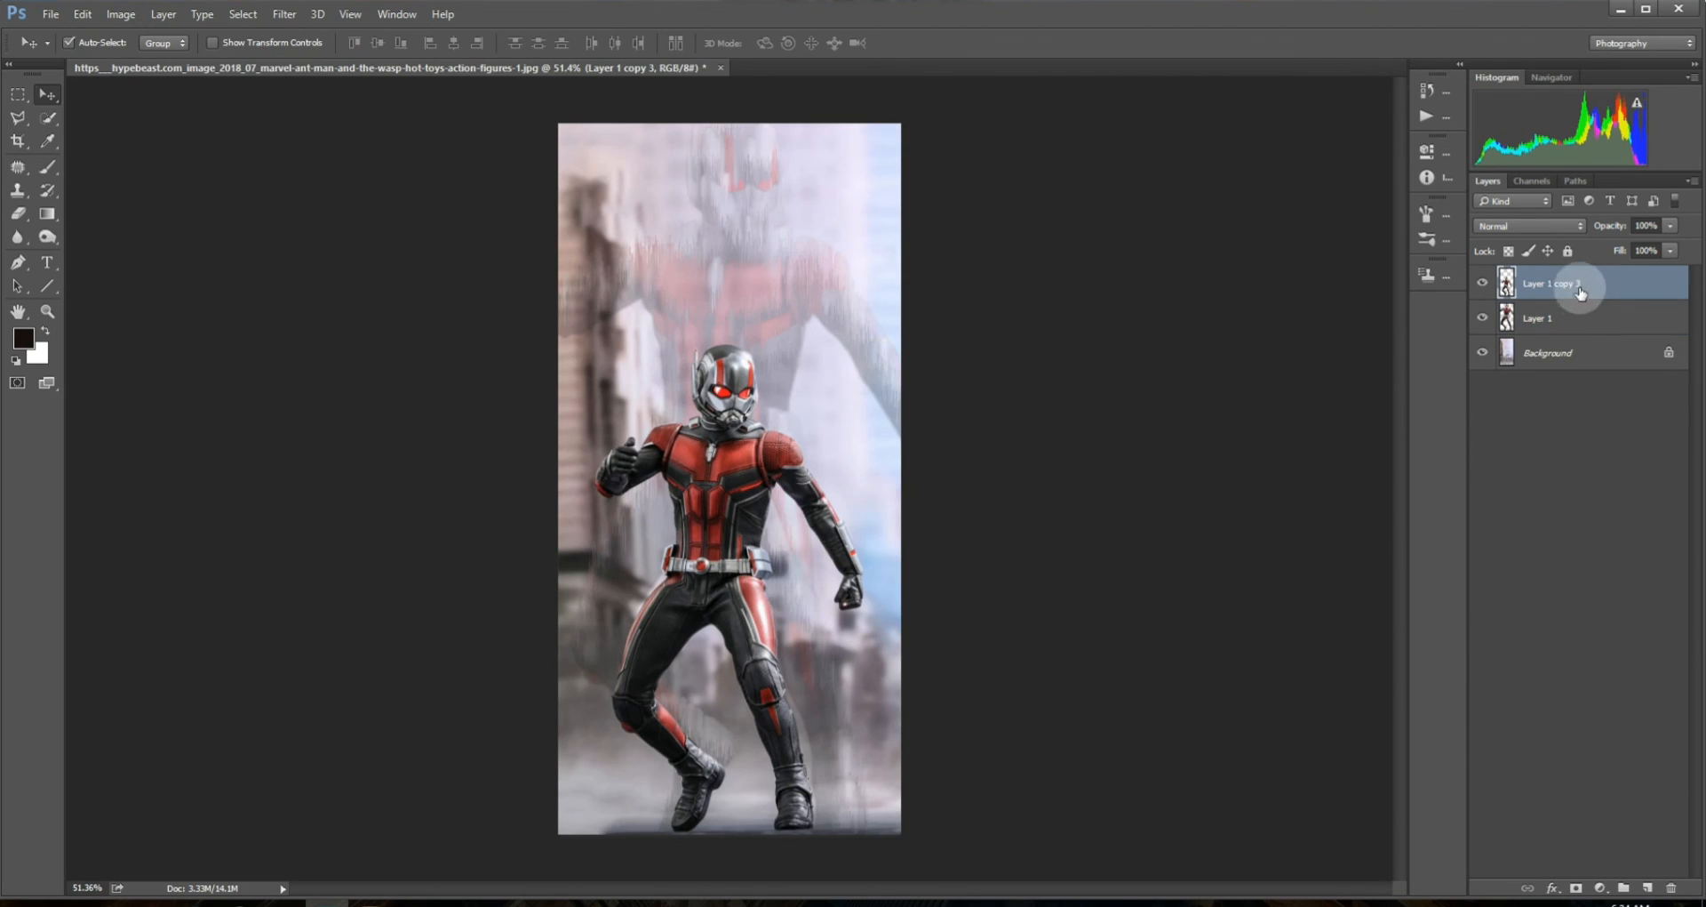
- Duplicate Layer 1 copy 3, scale the original up to about 131% and shift it left behind the front figure
key(ctrl+j)
click(1578, 317)
key(ctrl+t)
drag(863, 343, 929, 187)
drag(791, 400, 747, 400)
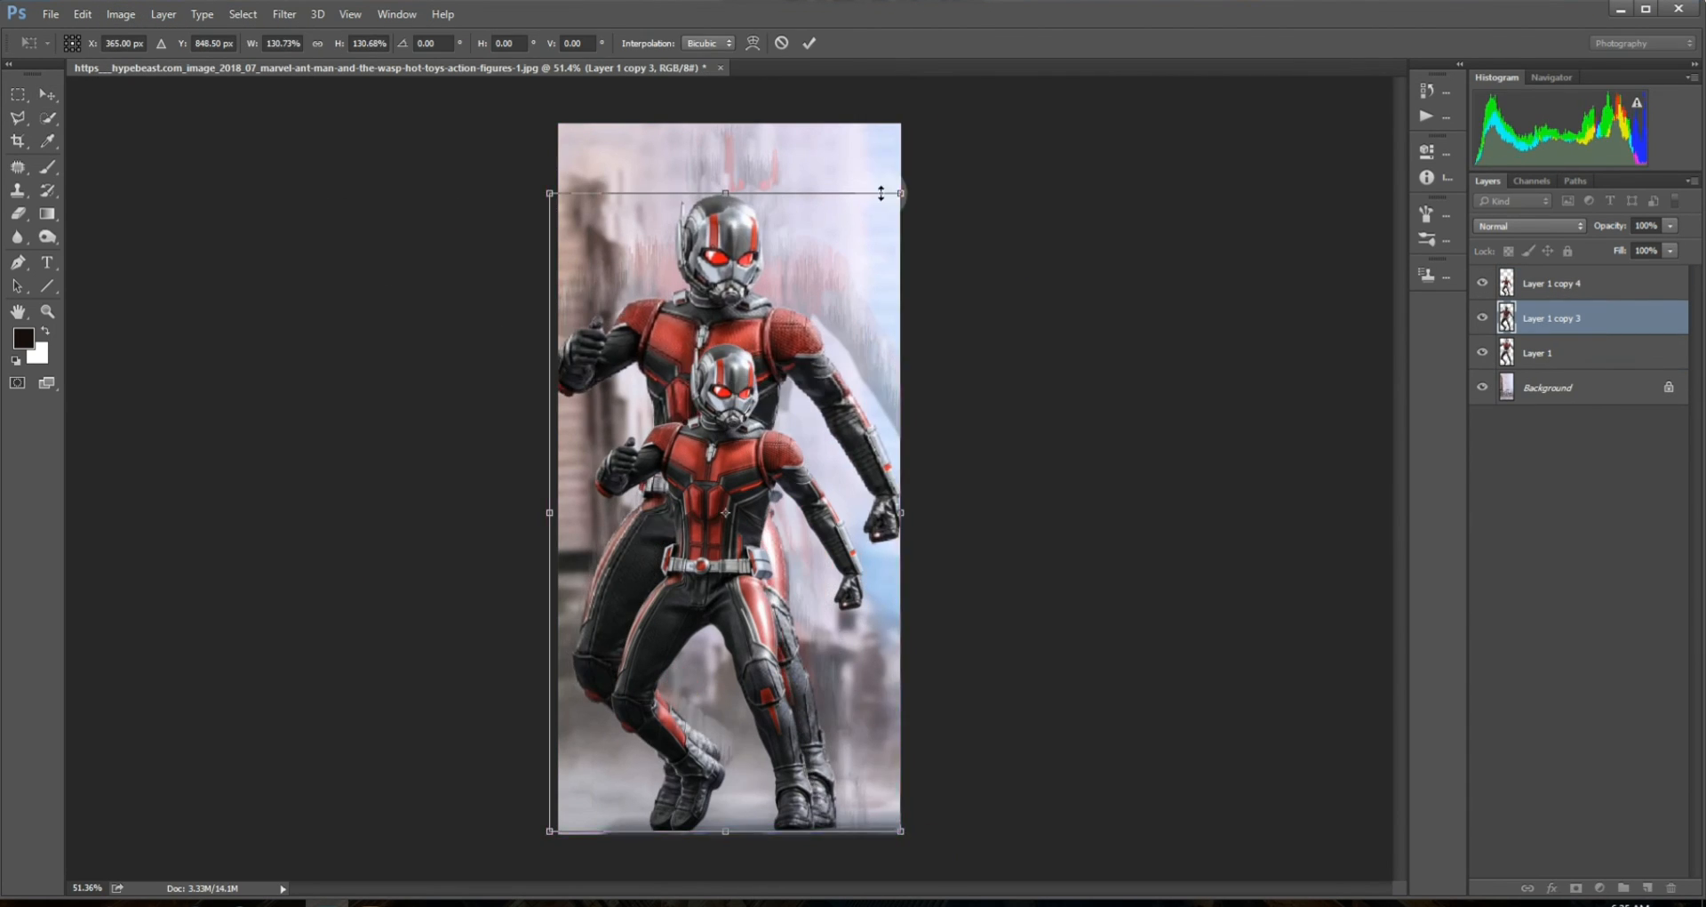
key(Return)
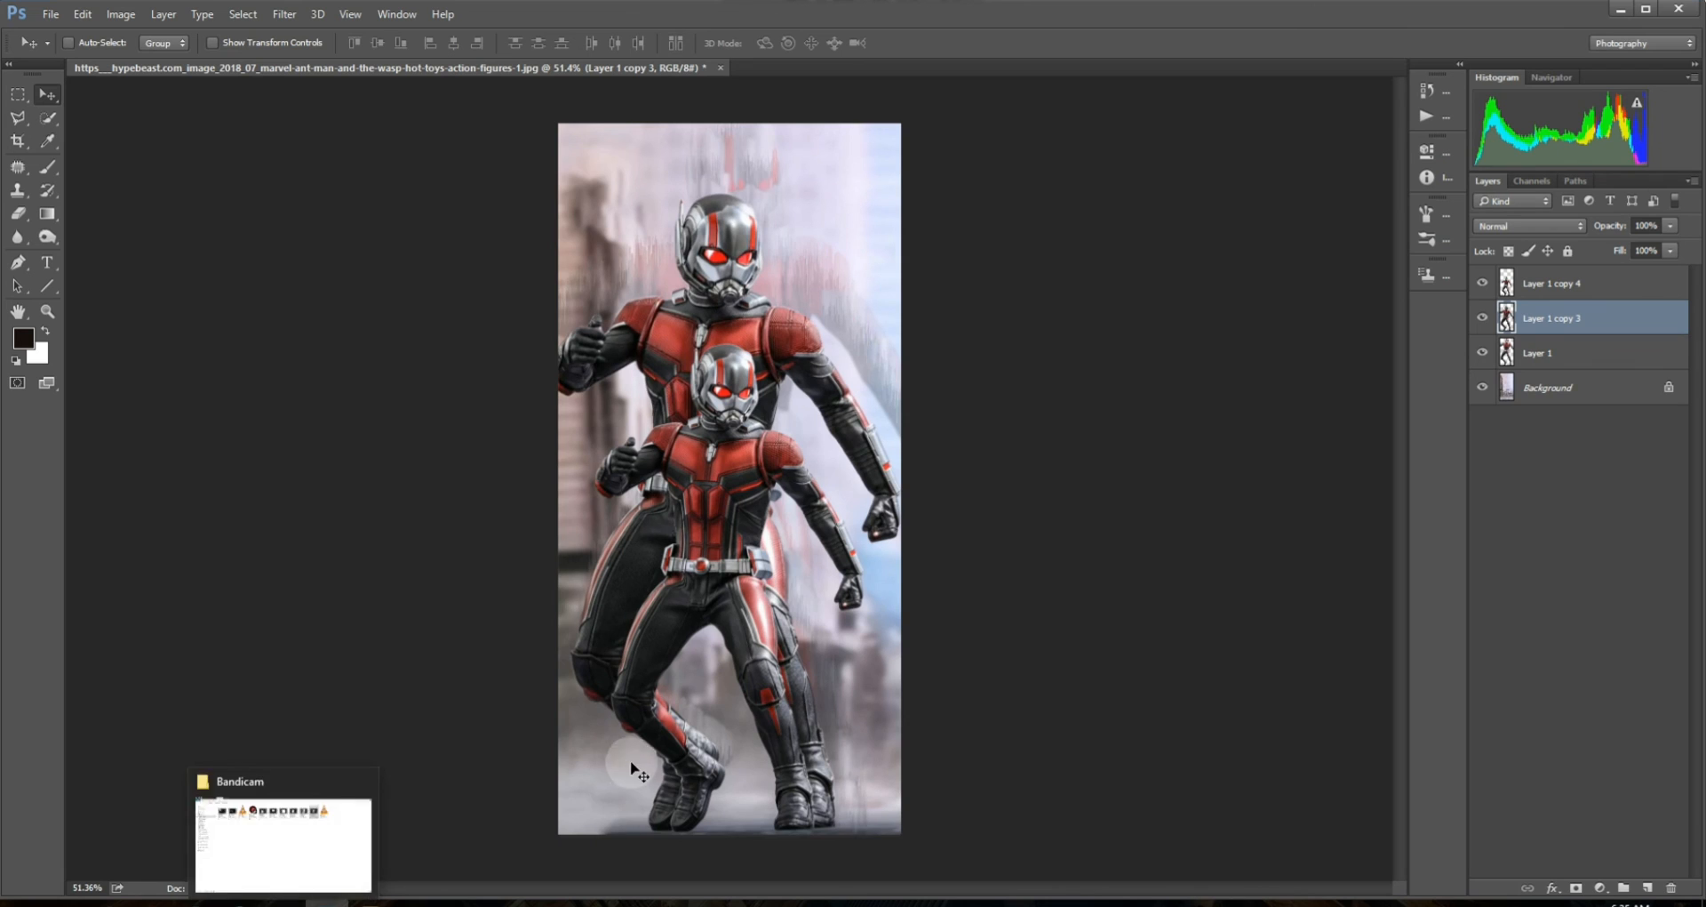
- Nudge the enlarged Layer 1 copy 3 figure to the right and scale it down slightly
drag(726, 421, 739, 421)
key(ctrl+t)
drag(910, 193, 901, 209)
drag(813, 312, 826, 310)
key(Return)
- Lower Layer 1 copy 3's opacity to about 34% and enlarge the figure a little behind the front one
drag(1607, 225, 1598, 225)
drag(1598, 225, 1539, 225)
key(ctrl+t)
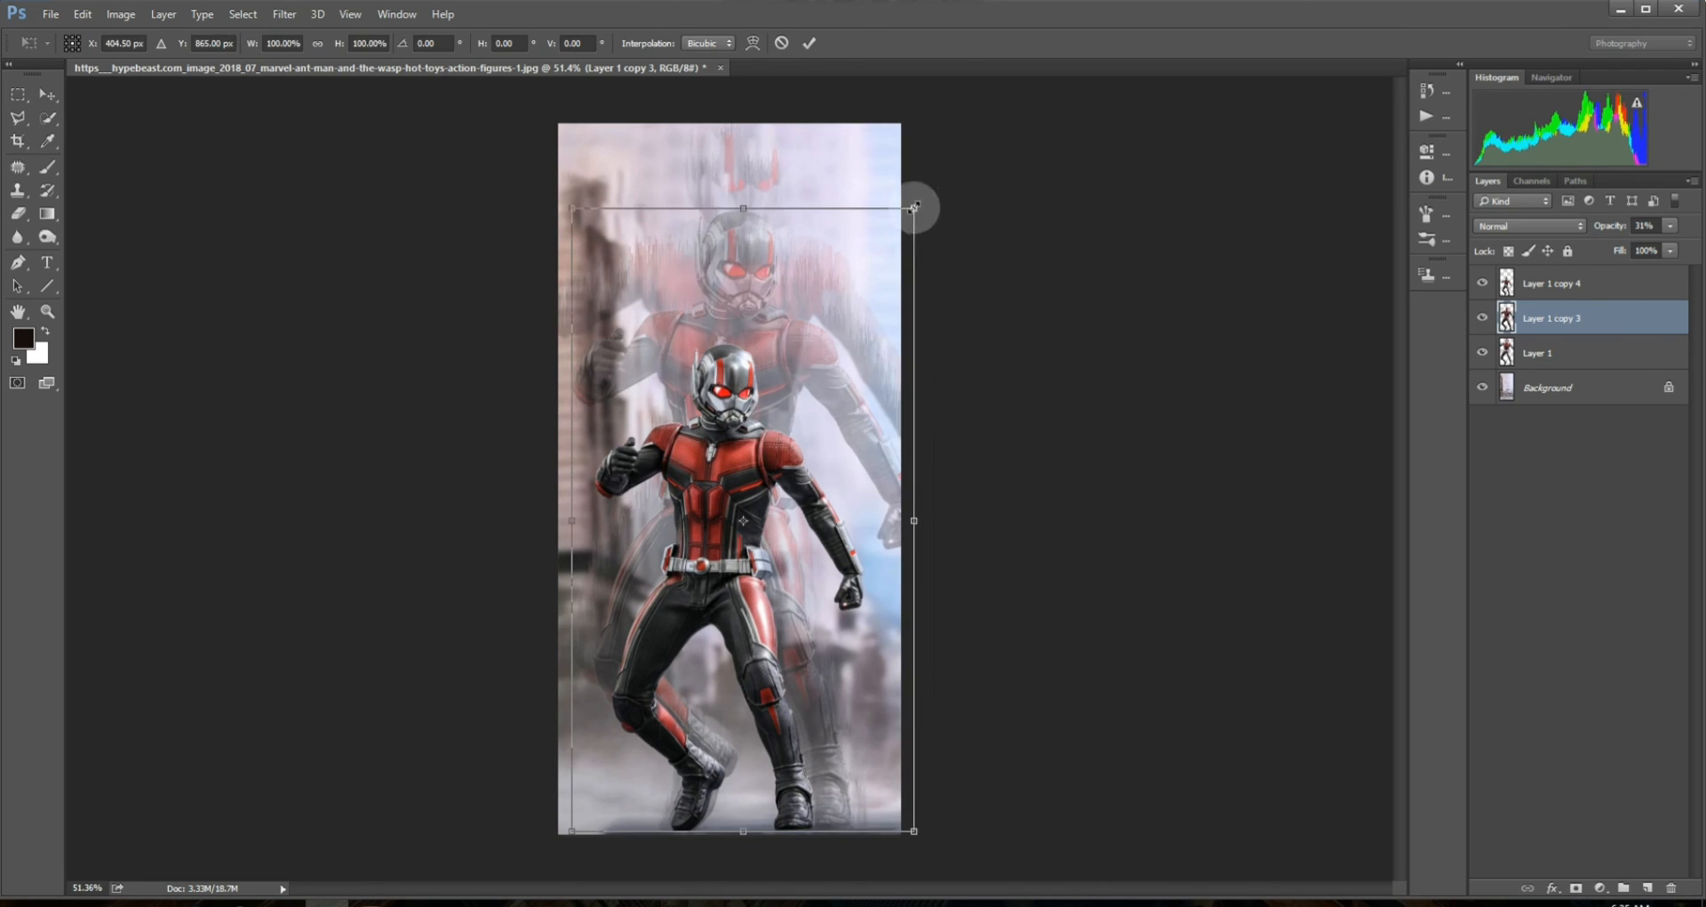
drag(914, 207, 916, 160)
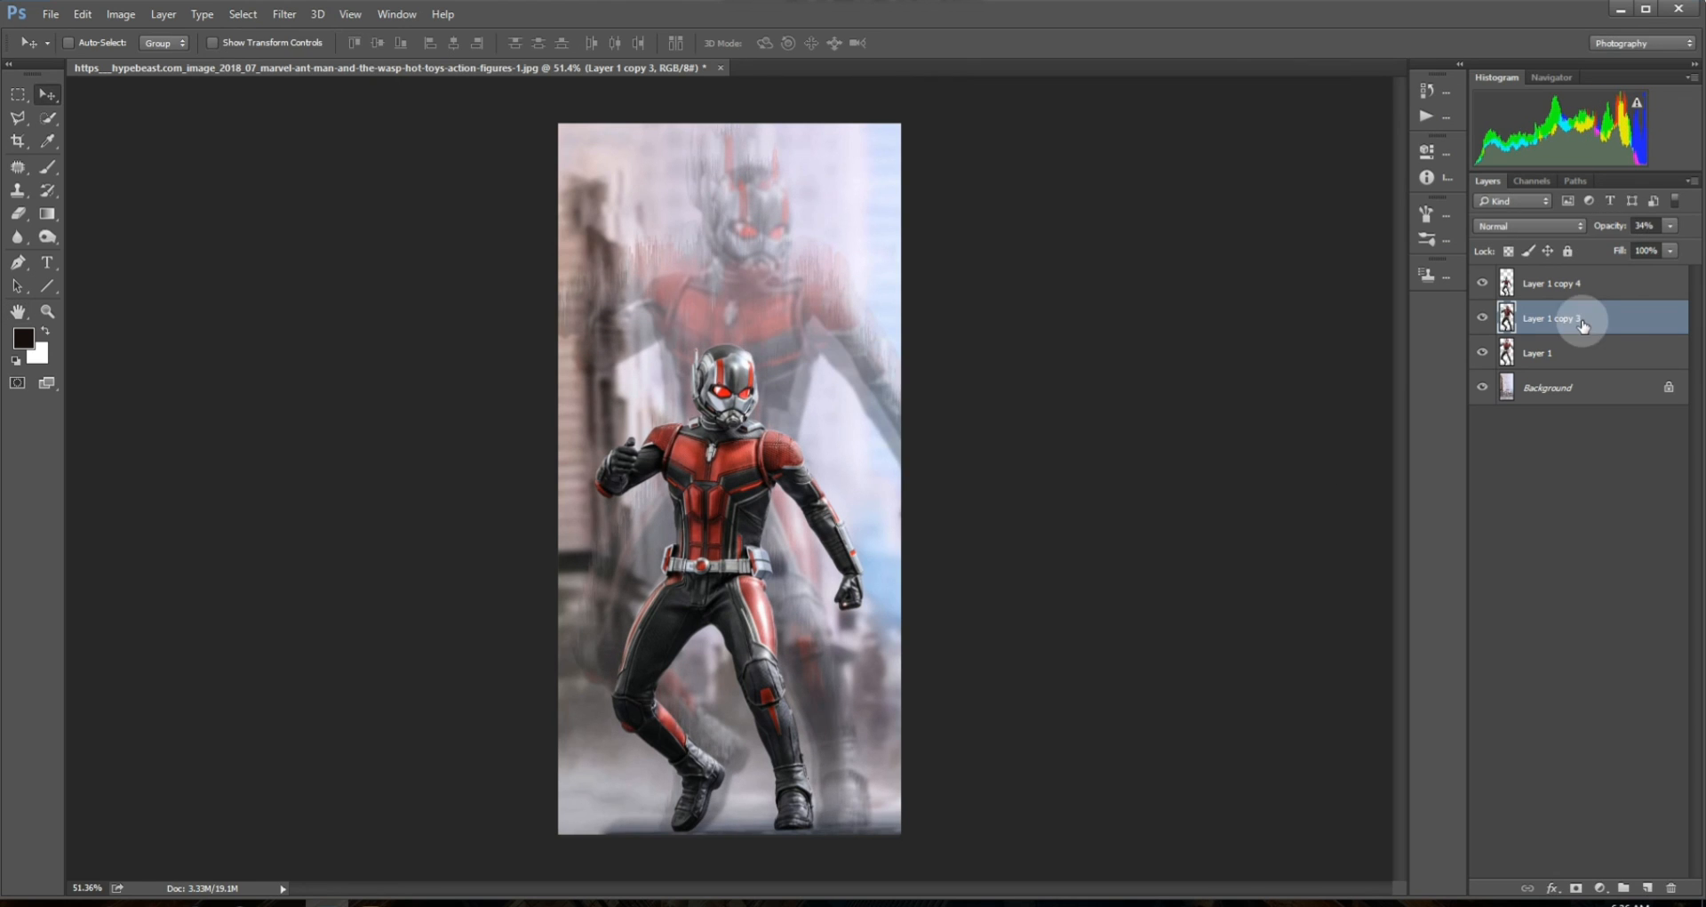
- Duplicate Layer 1 copy 4 and scale the original up to a size between the front figure and the larger echo
click(1551, 283)
key(ctrl+j)
click(1551, 317)
key(ctrl+t)
drag(851, 344, 915, 227)
key(Return)
- Set Layer 1 copy 4's opacity to 48% and enlarge the figure slightly
mouse_move(1617, 226)
mouse_down()
mouse_move(1575, 229)
mouse_move(1610, 228)
mouse_up()
key(ctrl+t)
drag(914, 228, 924, 196)
key(Return)
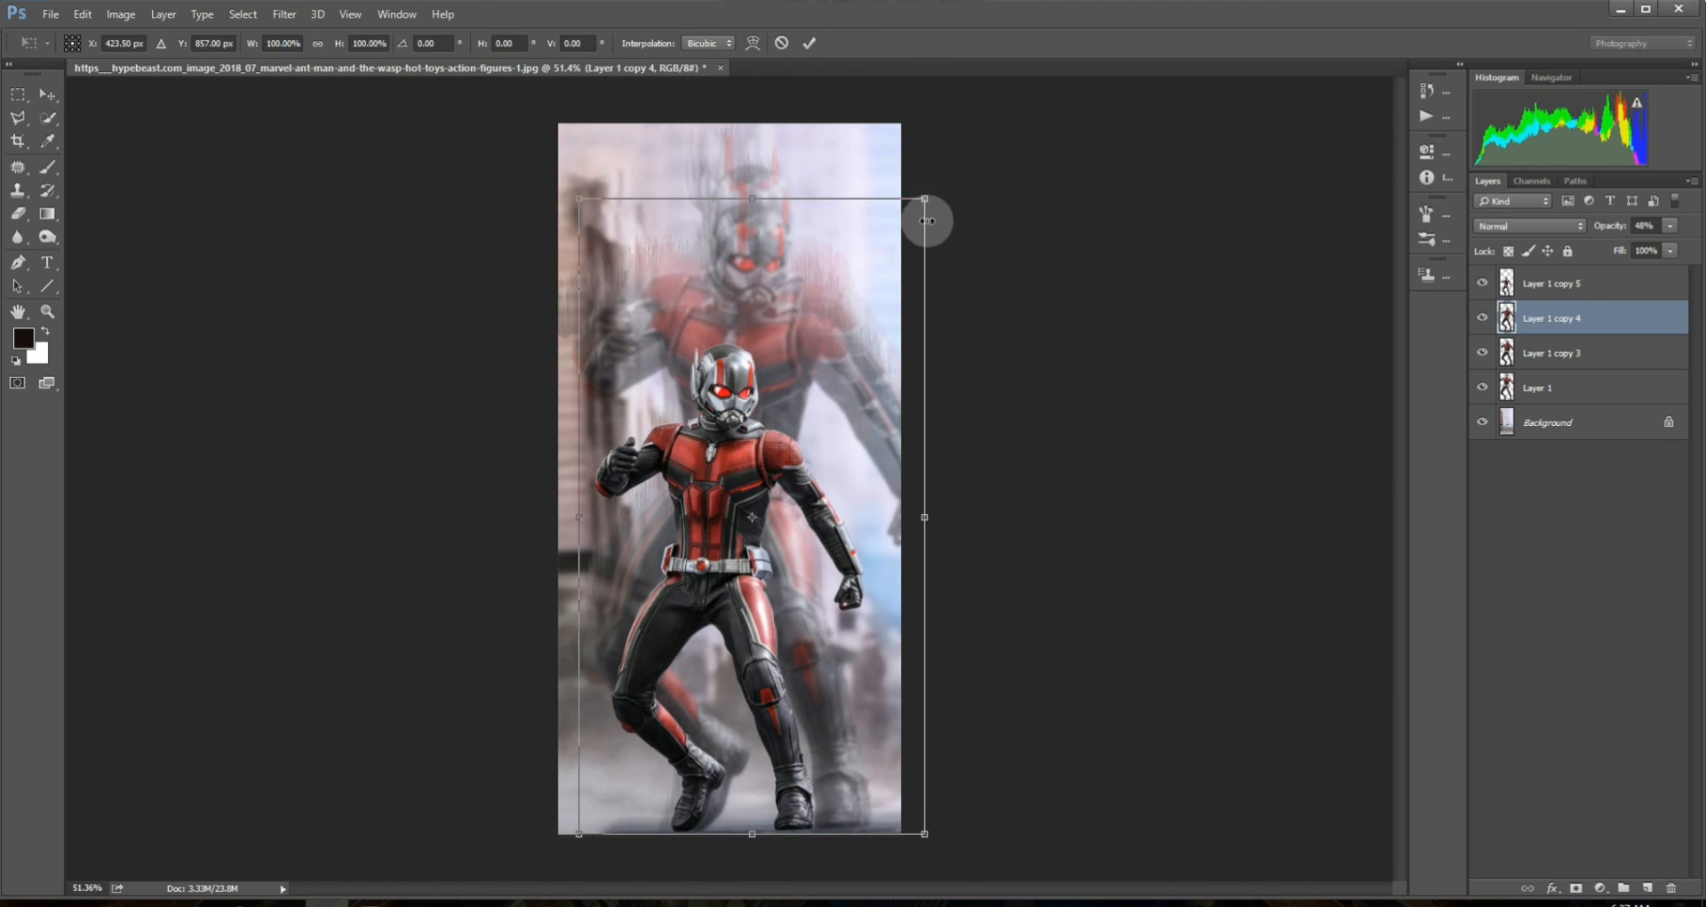
- Duplicate the Layer 1 copy 4 echo twice and scale the duplicates progressively smaller towards the front figure
drag(926, 213, 875, 373)
key(Return)
key(ctrl+j)
key(ctrl+t)
key(Return)
key(ctrl+j)
key(ctrl+t)
shift+click(1600, 456)
key(ctrl+e)
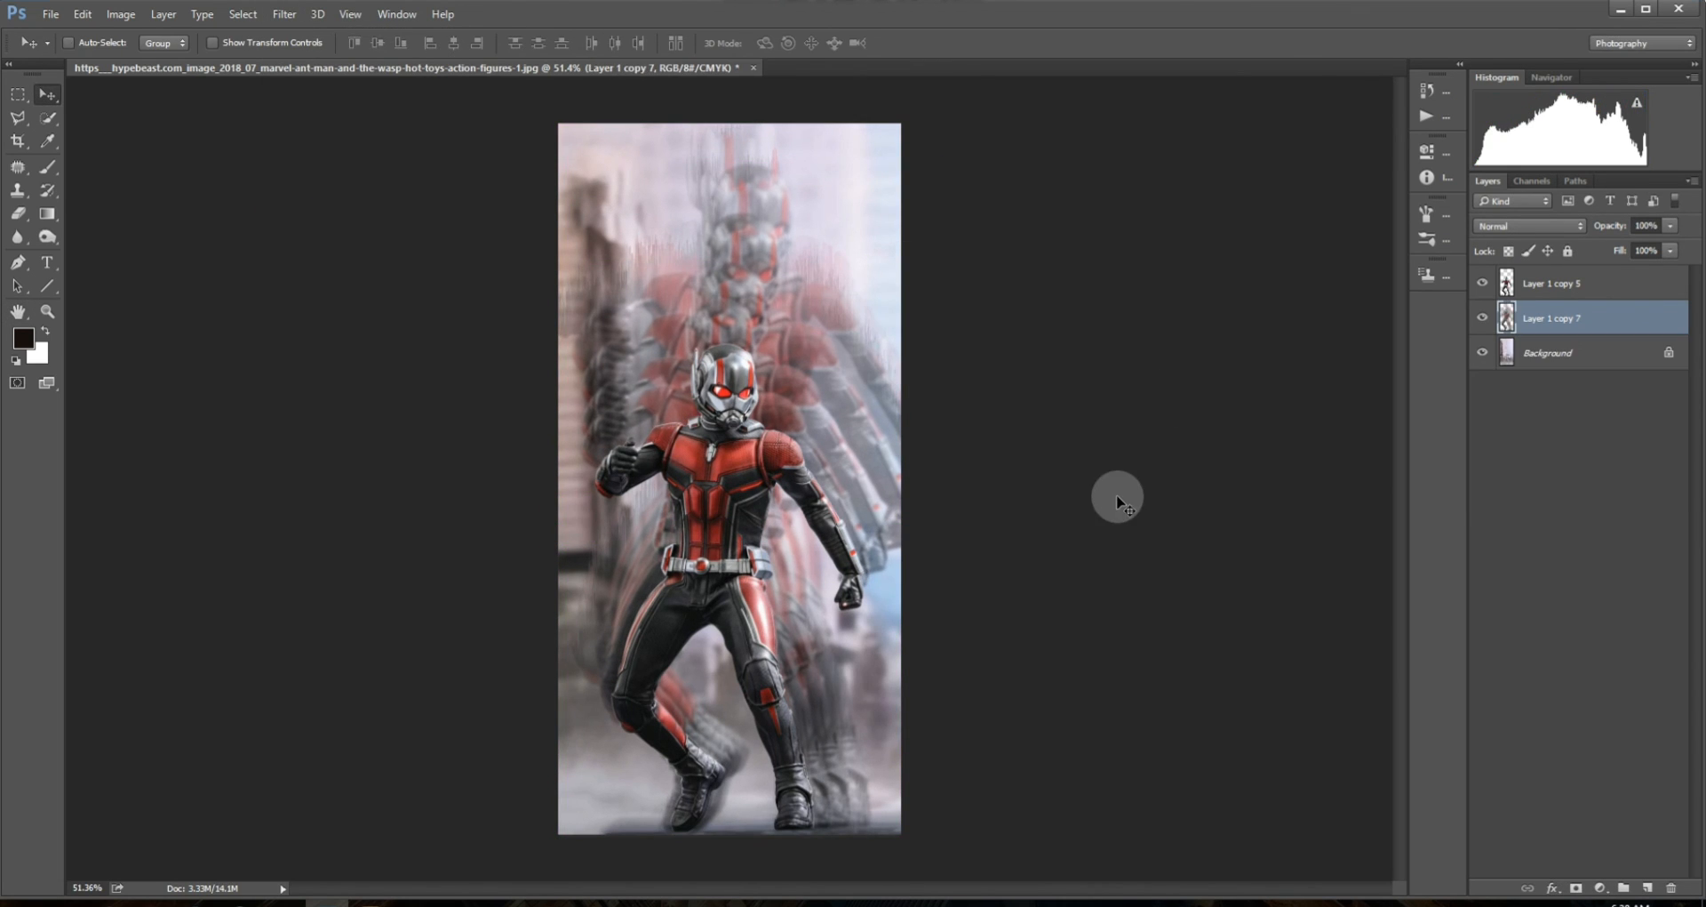
key(ctrl+z)
- Fine-tune the opacity of Layer 1 copy 7 and Layer 1 copy 6, and merge the five echo layers into one
drag(1608, 228, 1619, 226)
click(1564, 353)
drag(1611, 223, 1615, 222)
shift+click(1600, 457)
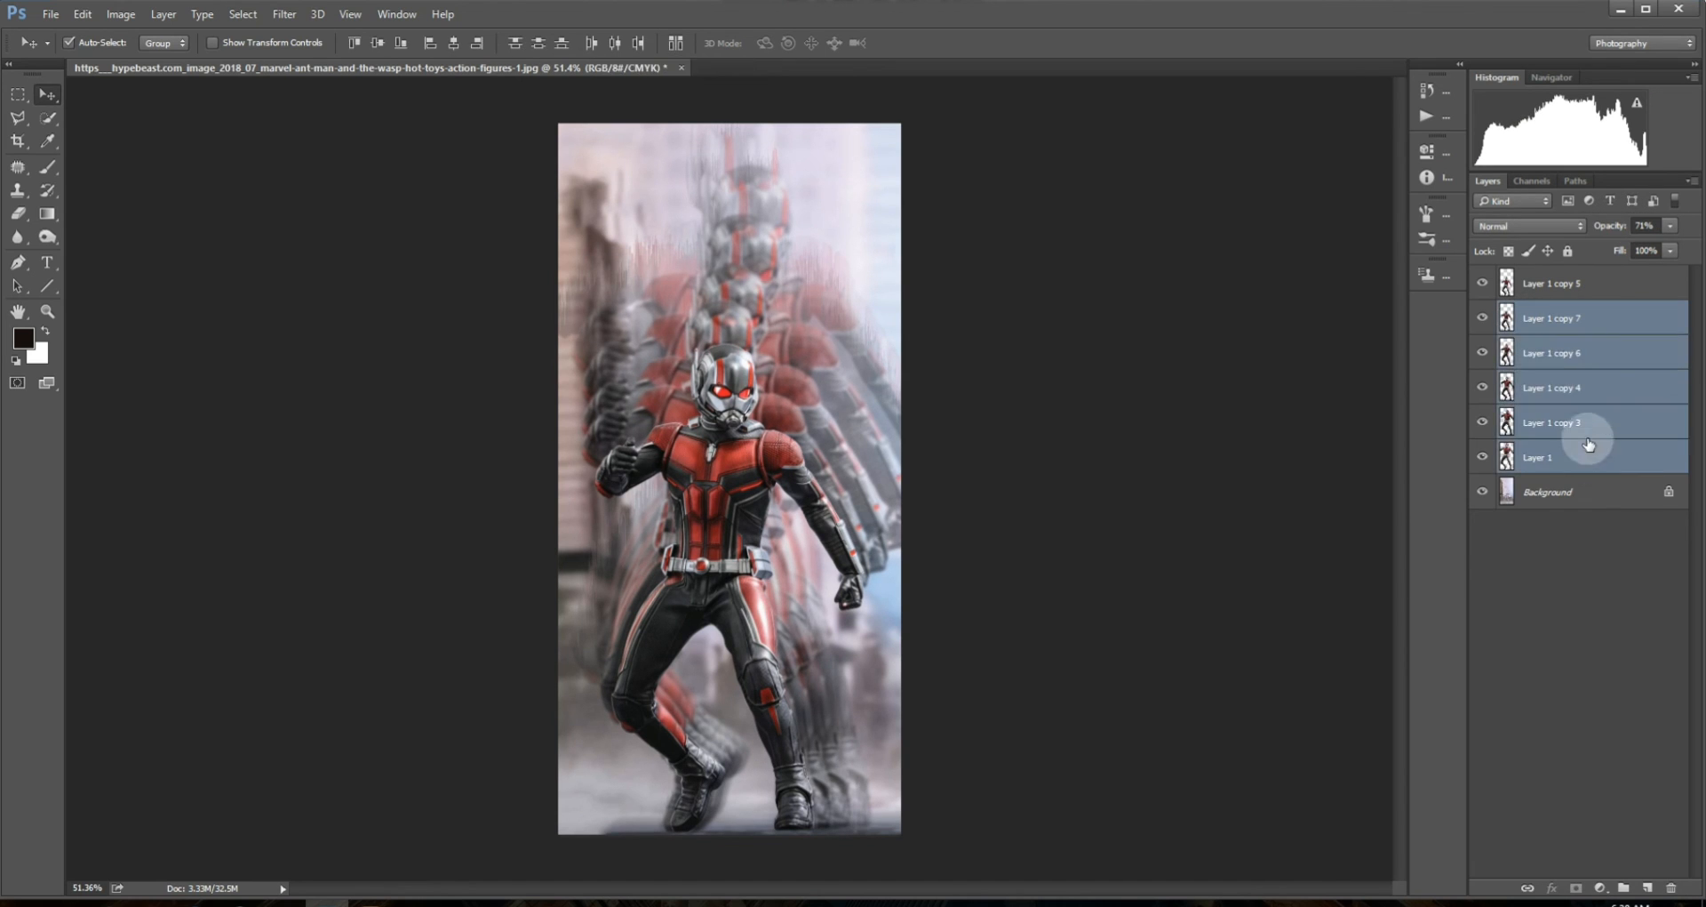
key(ctrl+e)
- Apply a Motion Blur to the merged echo layer
click(284, 14)
click(568, 313)
drag(1184, 420, 1196, 425)
key(Return)
click(285, 14)
mouse_move(298, 210)
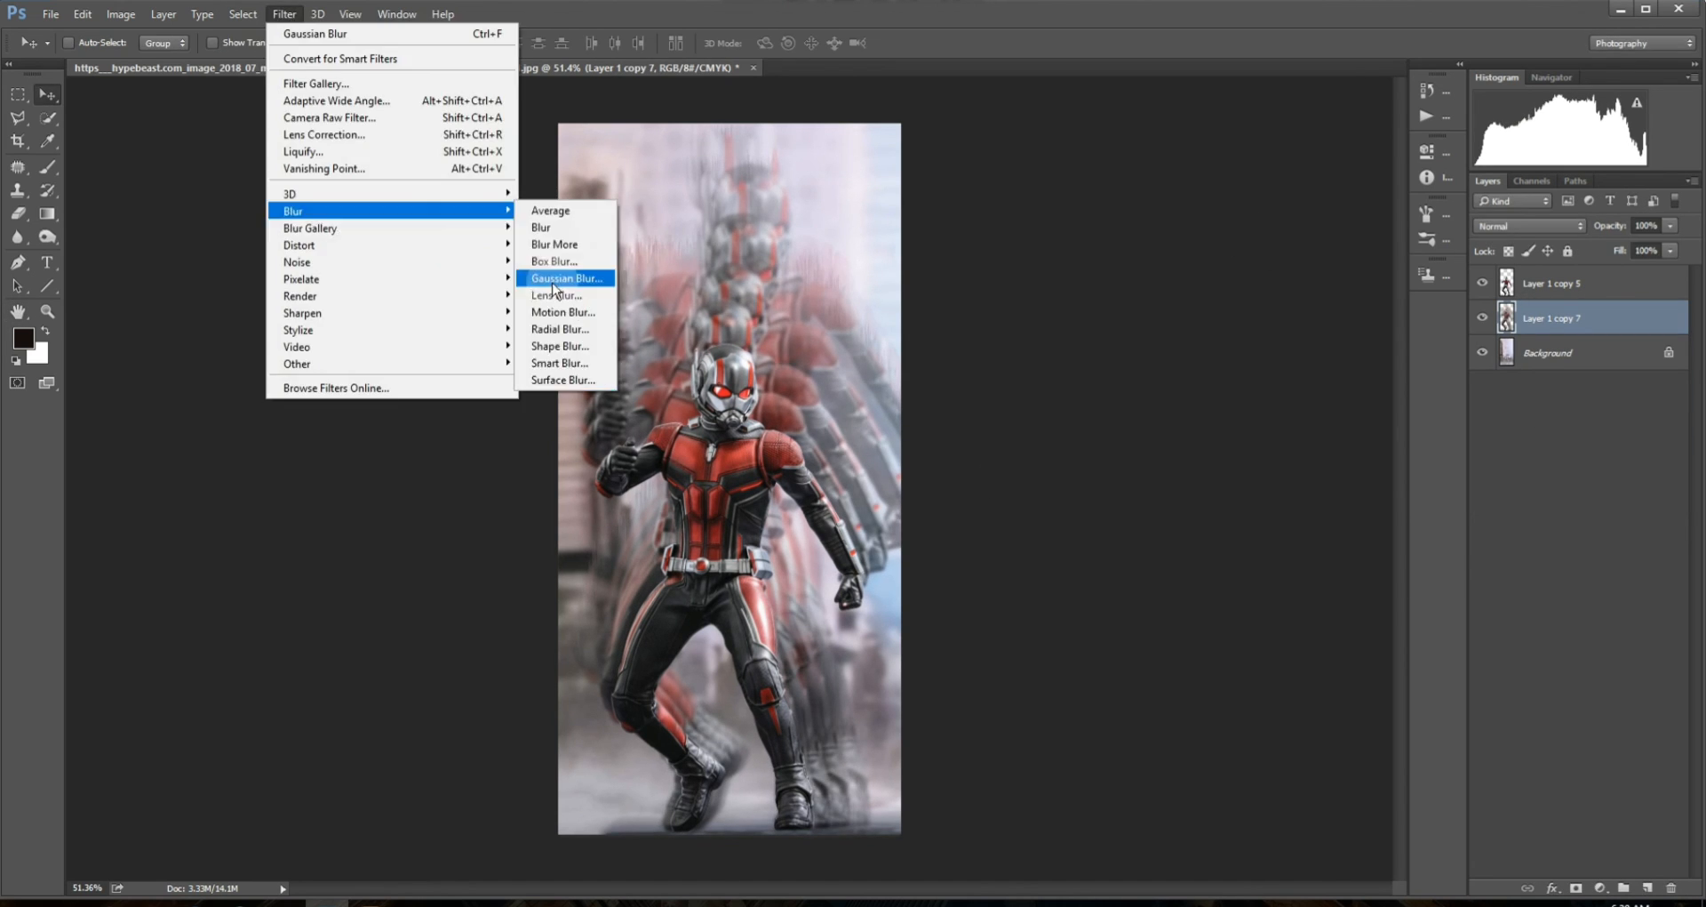
click(562, 278)
key(Escape)
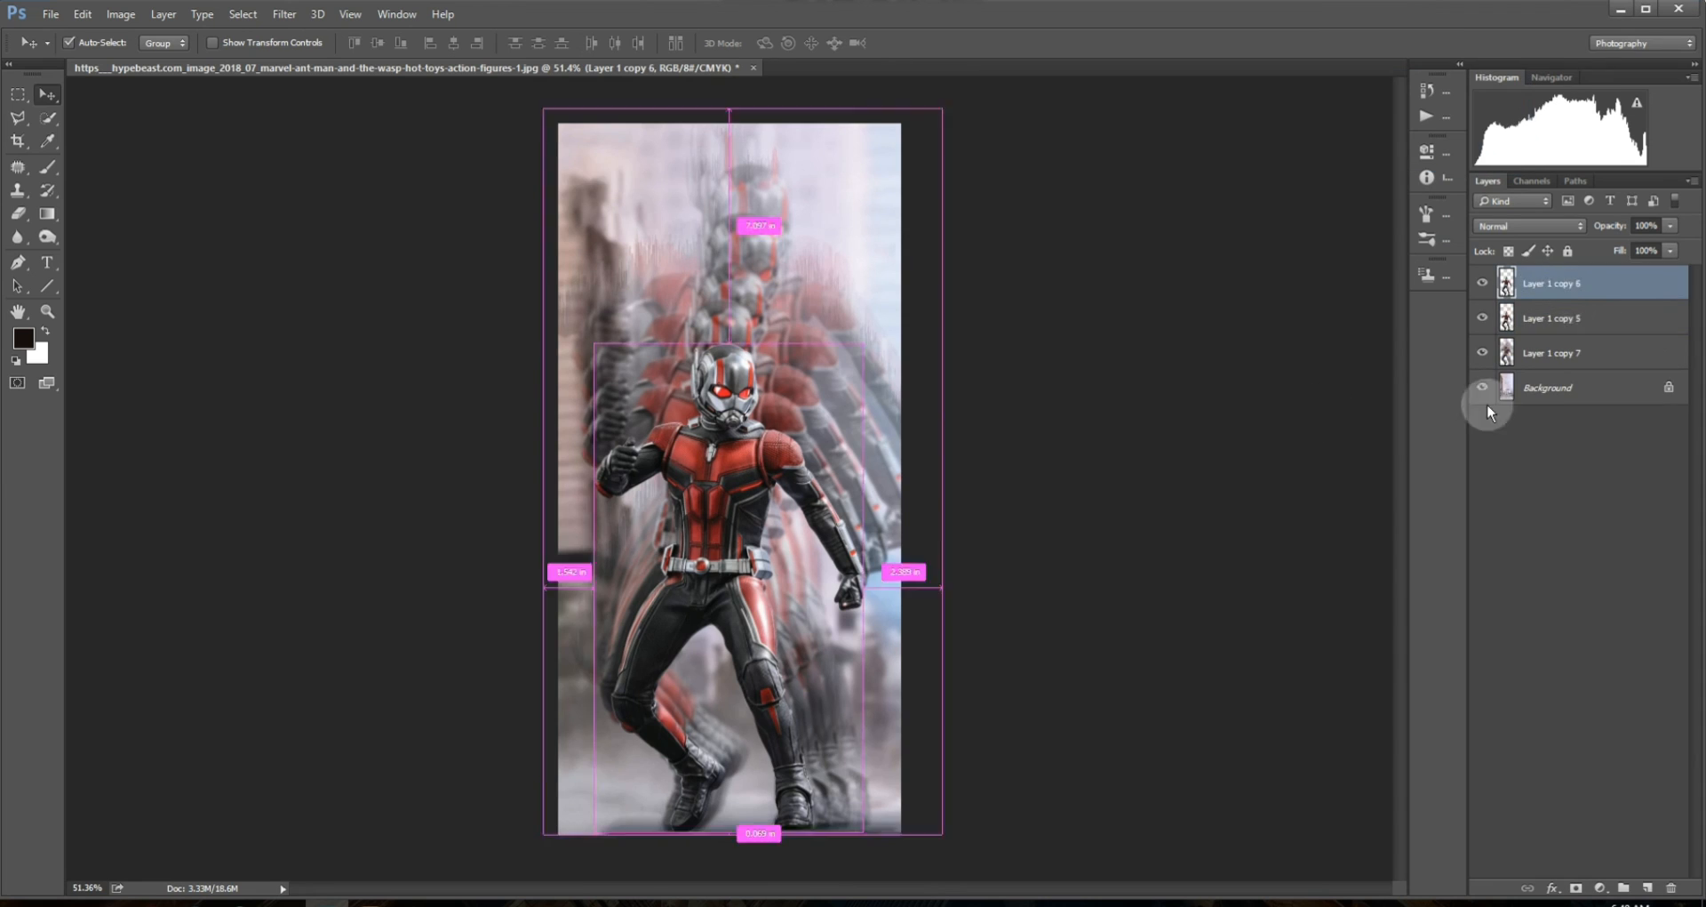
- Apply a Motion Blur to the Layer 1 copy 5 figure directly behind the sharp front copy
click(285, 14)
click(569, 313)
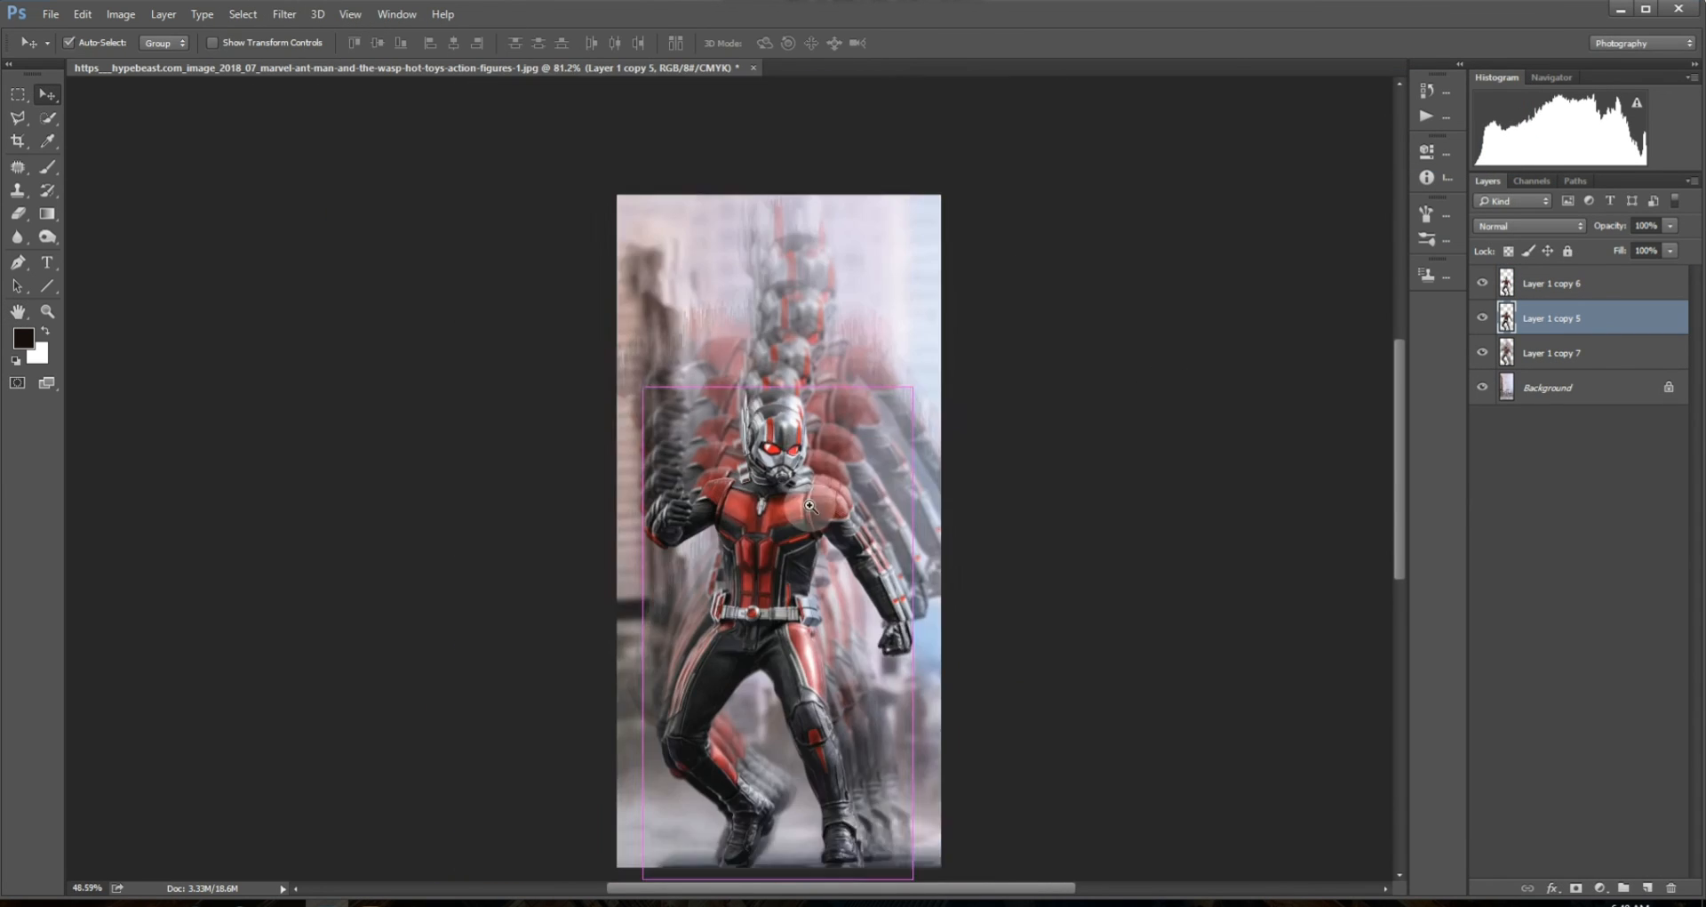
- Paint a bright red glow on the thumb of the raised hand on the Linear Dodge (Add) layer, using a soft 19 px brush
scroll(686, 476, up, 6)
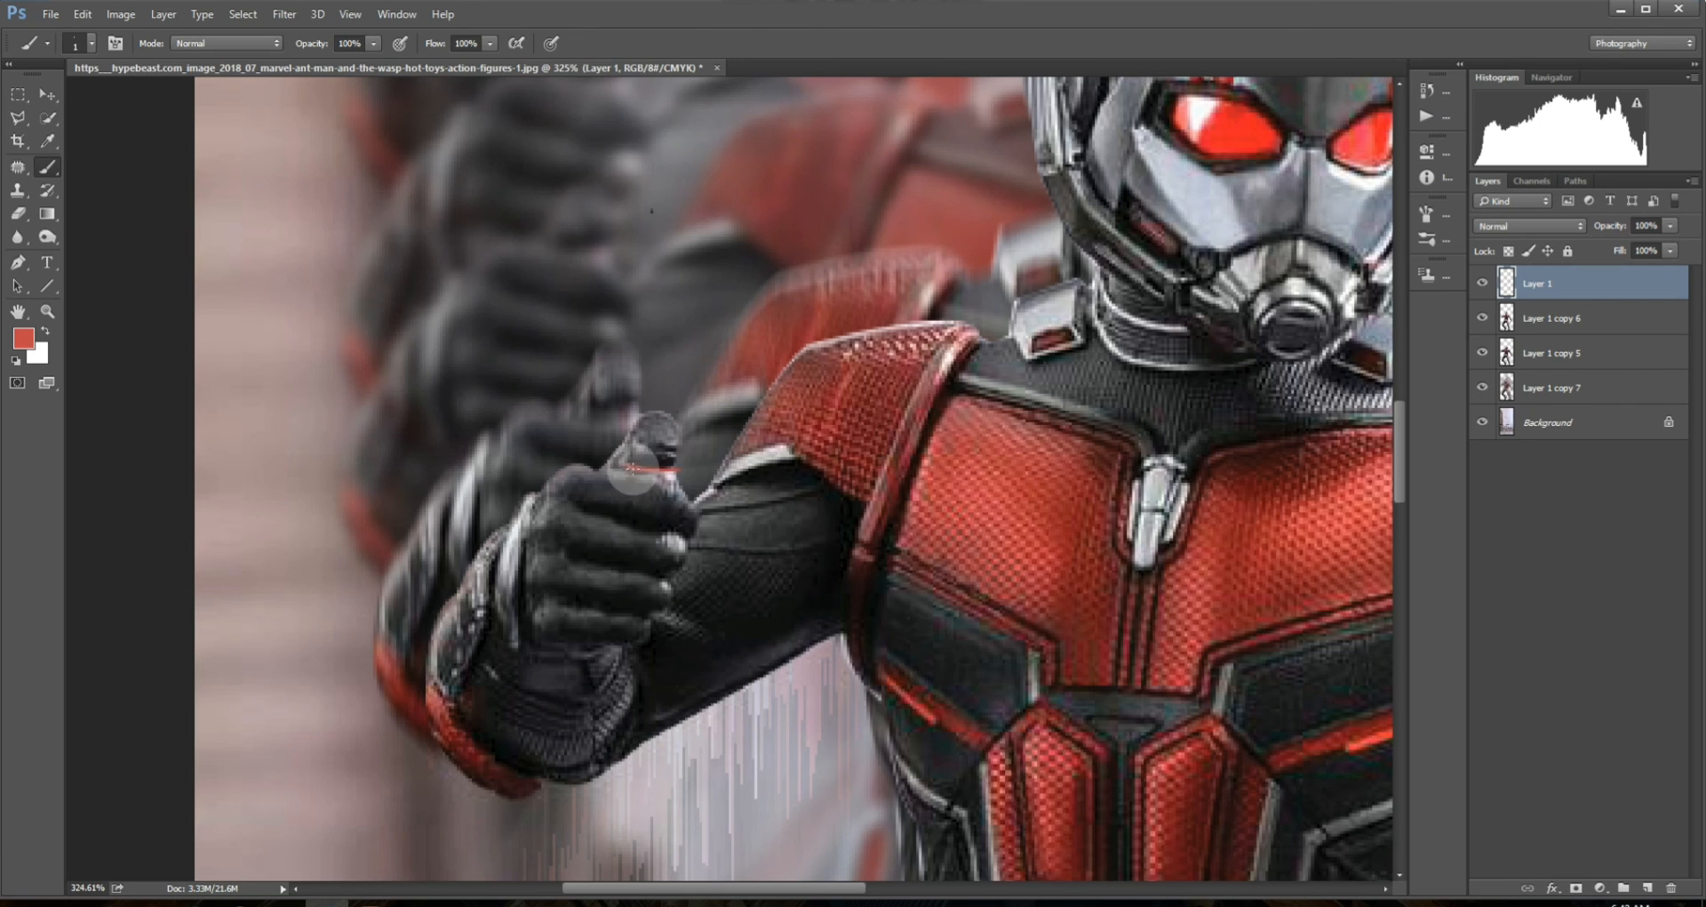
alt+right_click(656, 450)
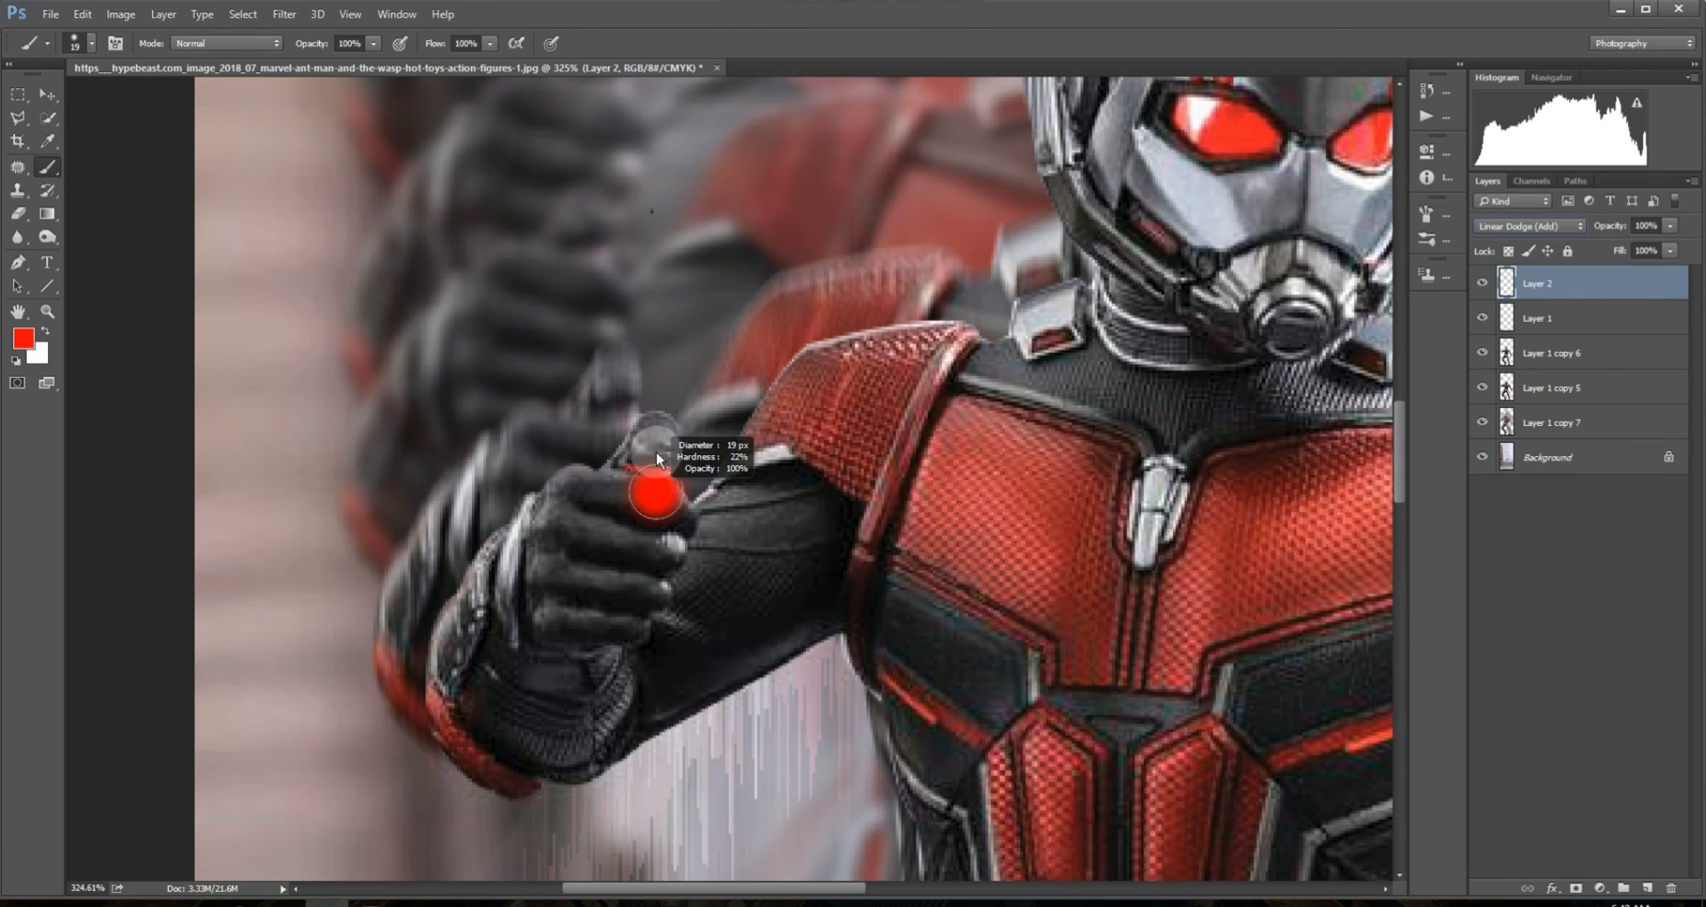
click(655, 464)
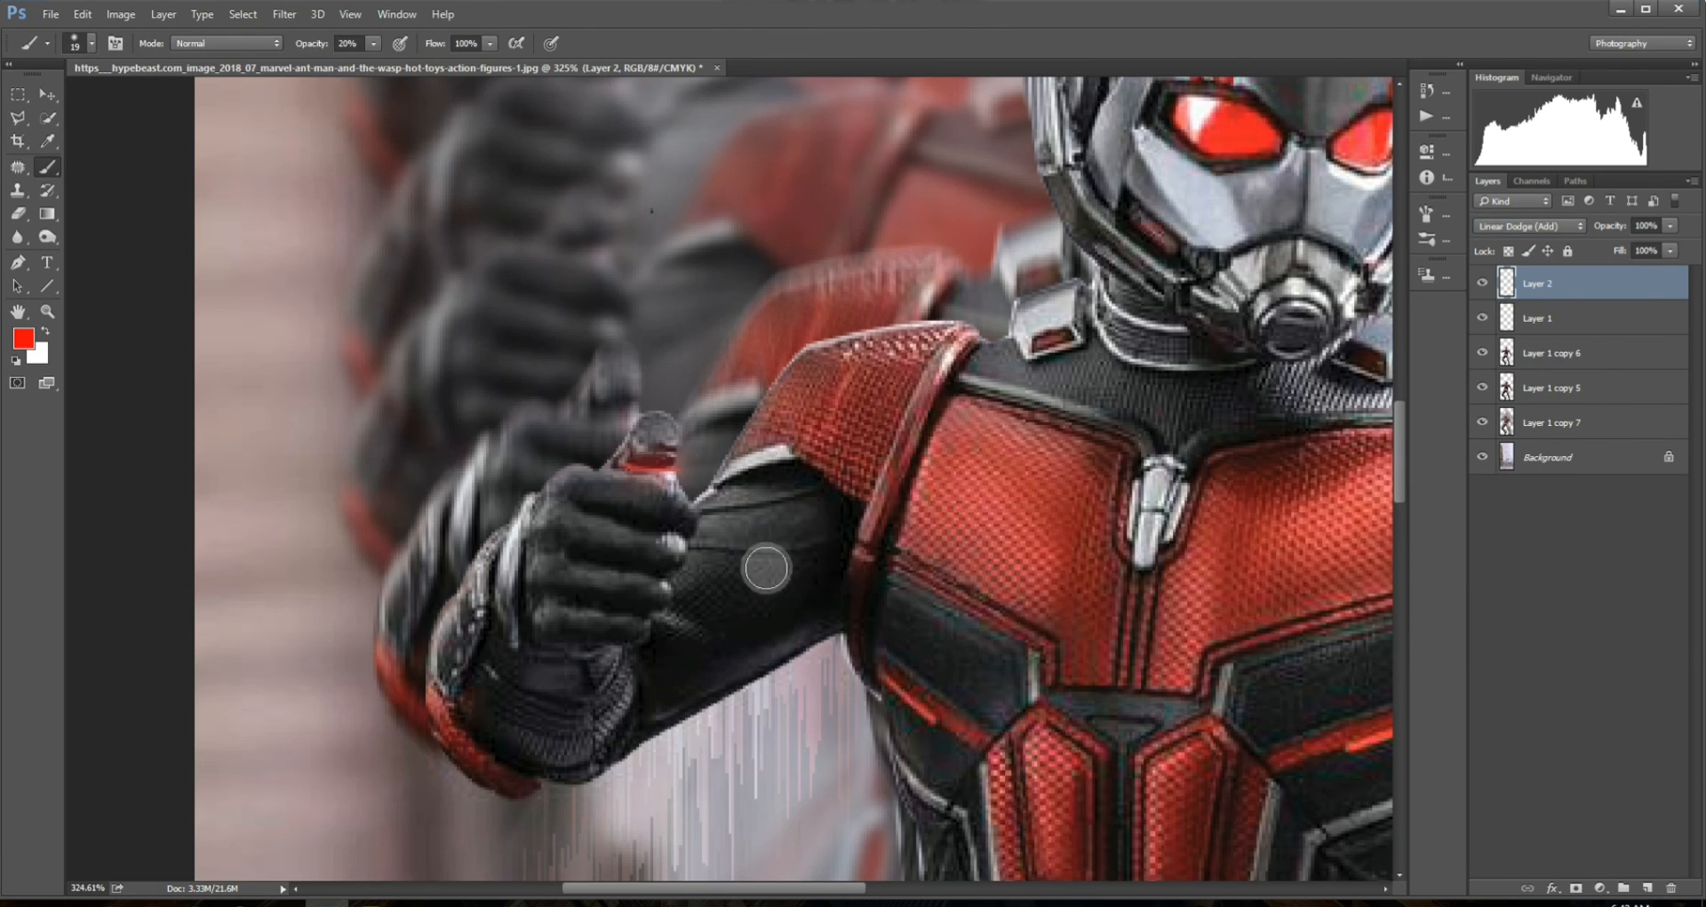
- Add a new layer beneath Layer 2 for a dark red glow around the thumb and merge the three glow layers
ctrl+click(1648, 888)
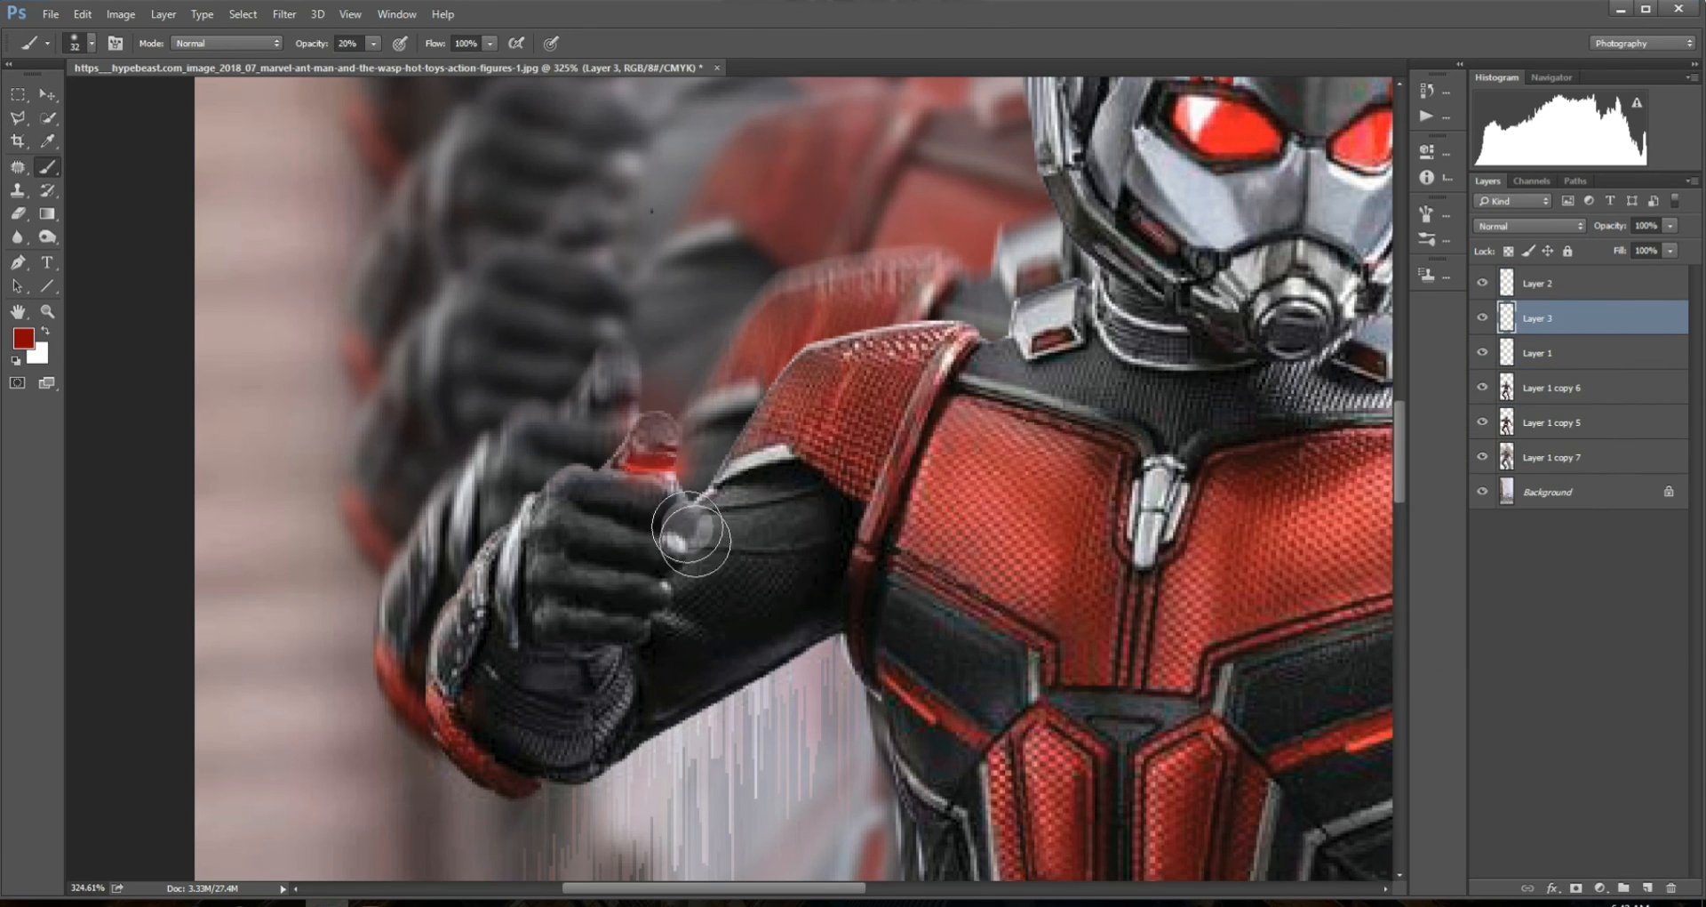
shift+click(1573, 353)
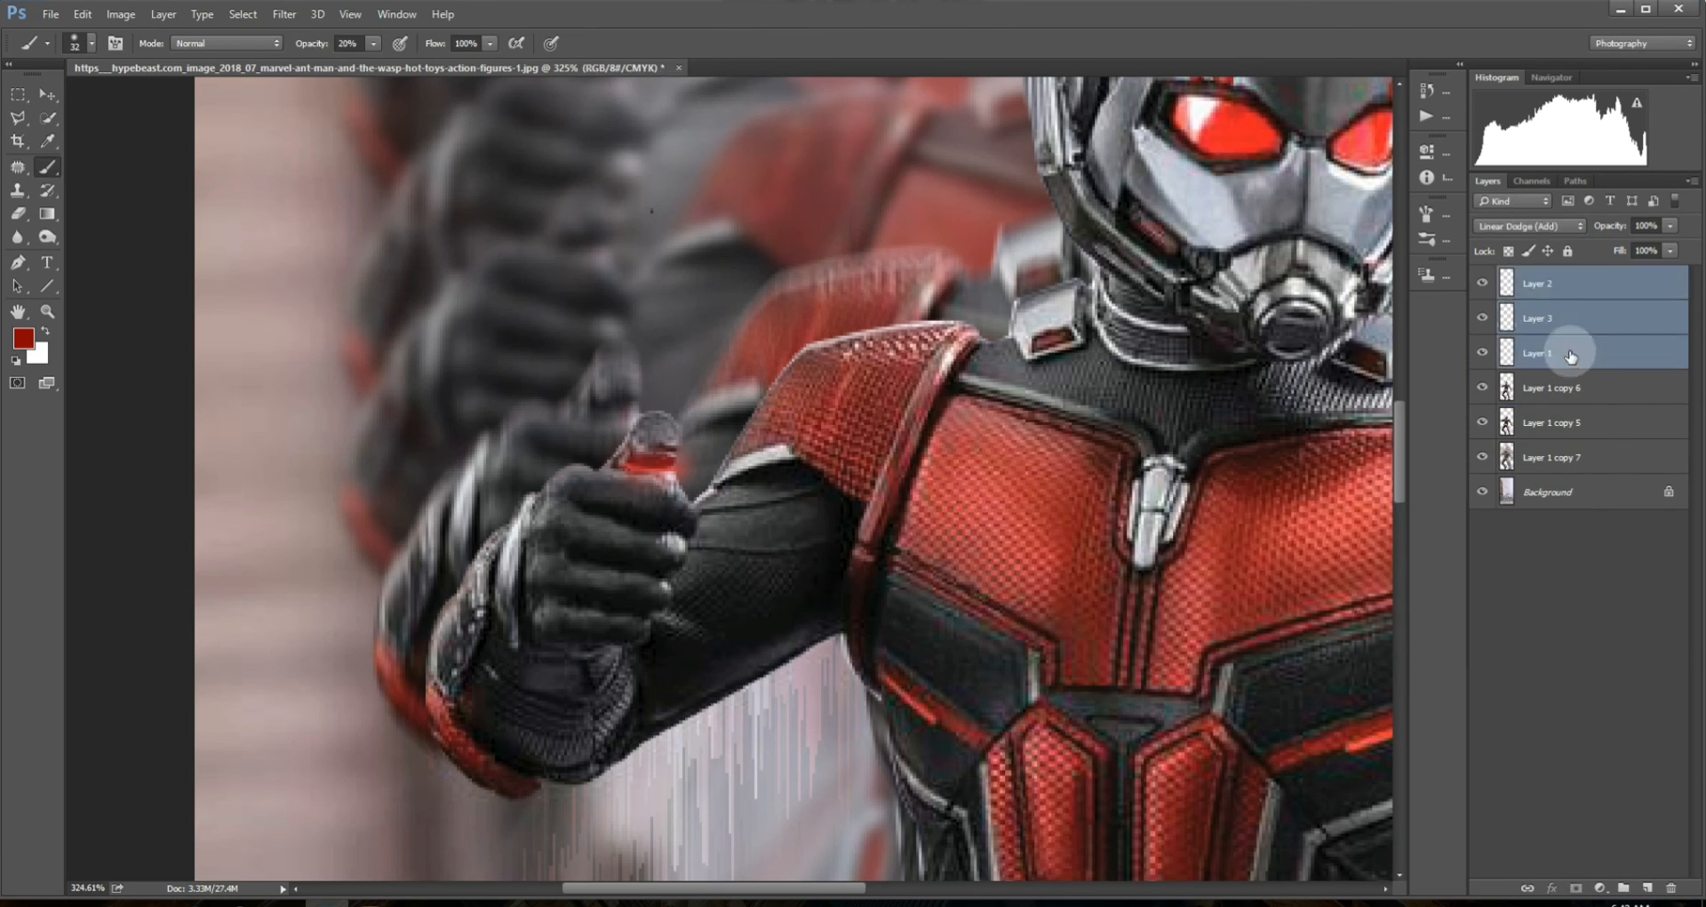
key(ctrl+e)
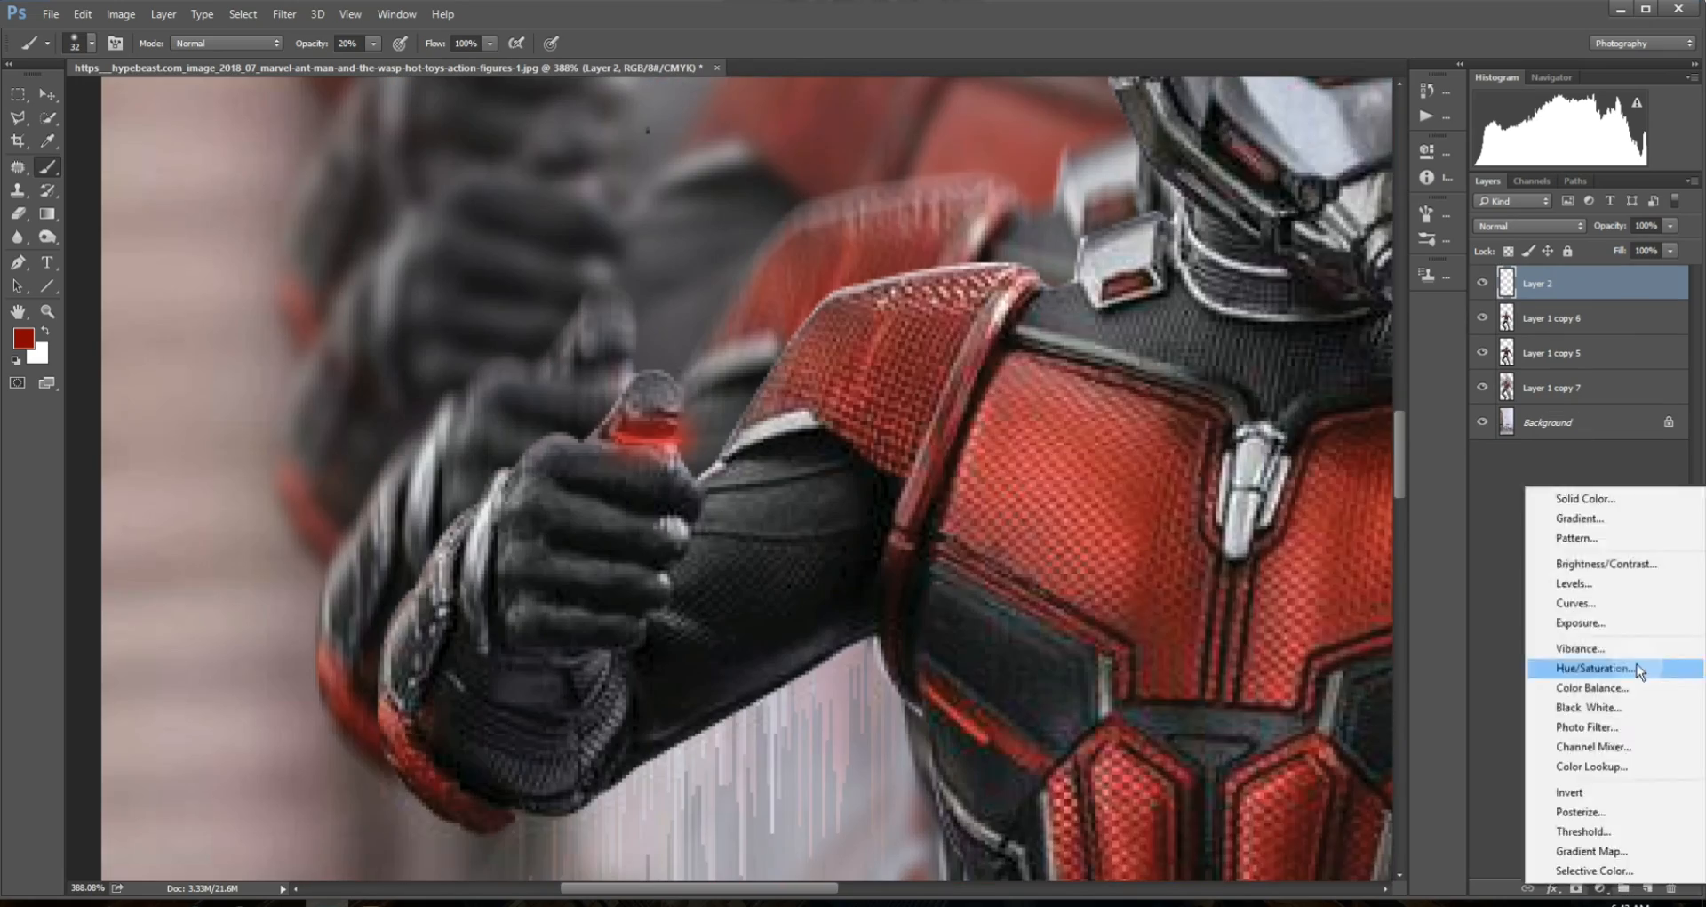
- Add a Hue/Saturation adjustment clipped to the merged glow layer and set its Hue to -148
click(1618, 670)
drag(1336, 252, 1248, 258)
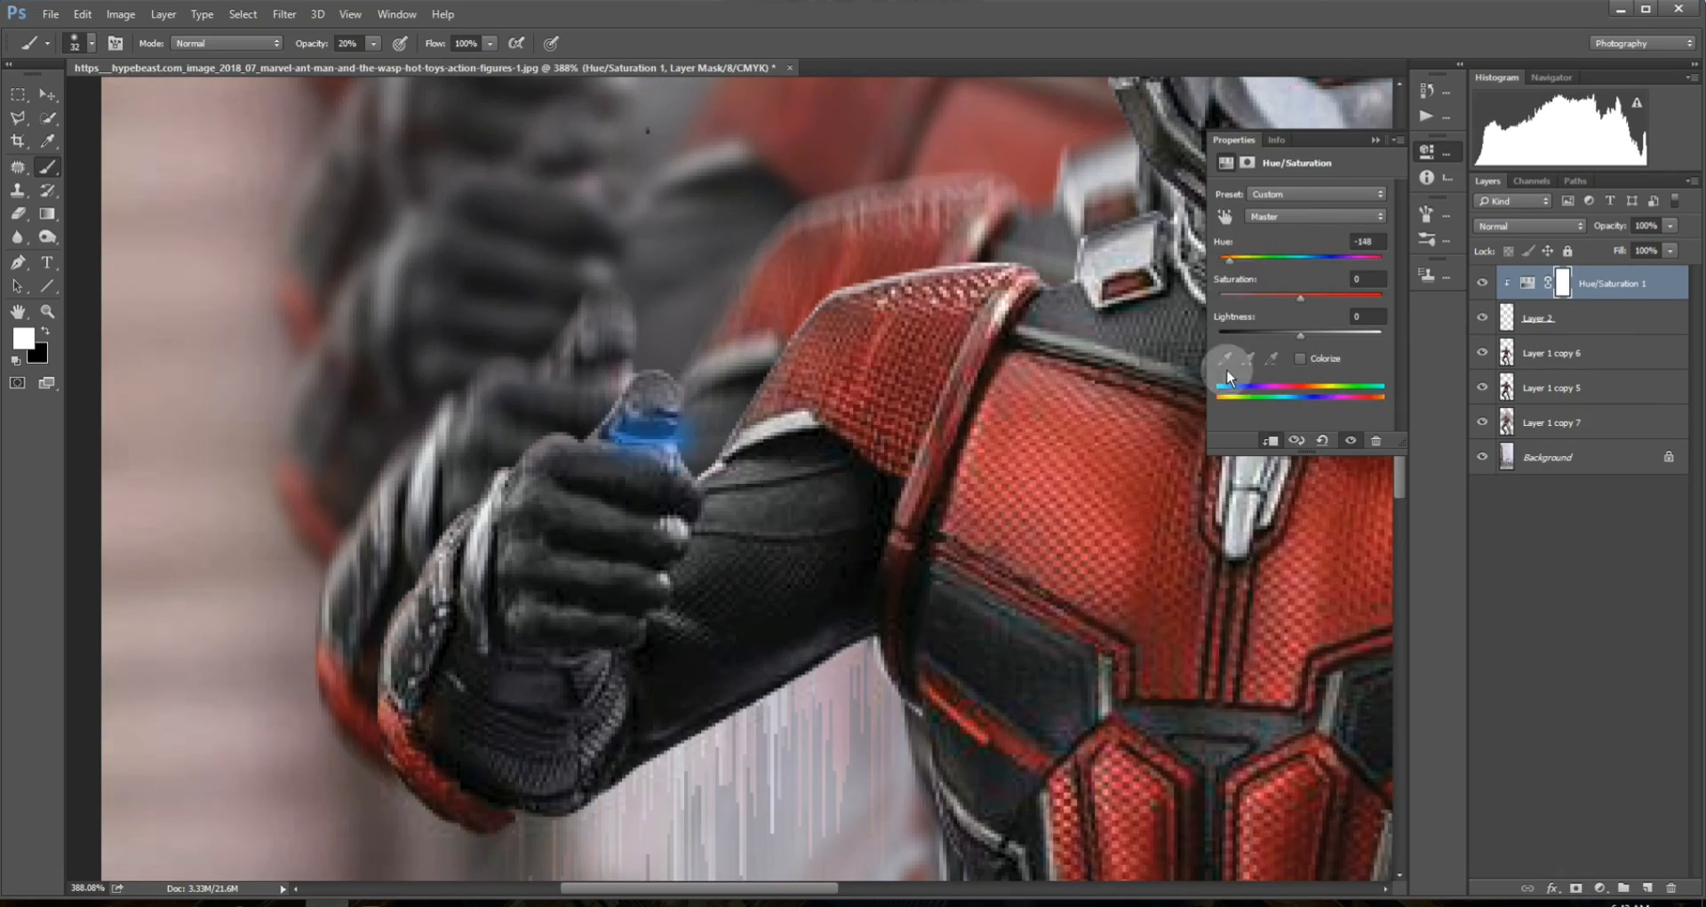